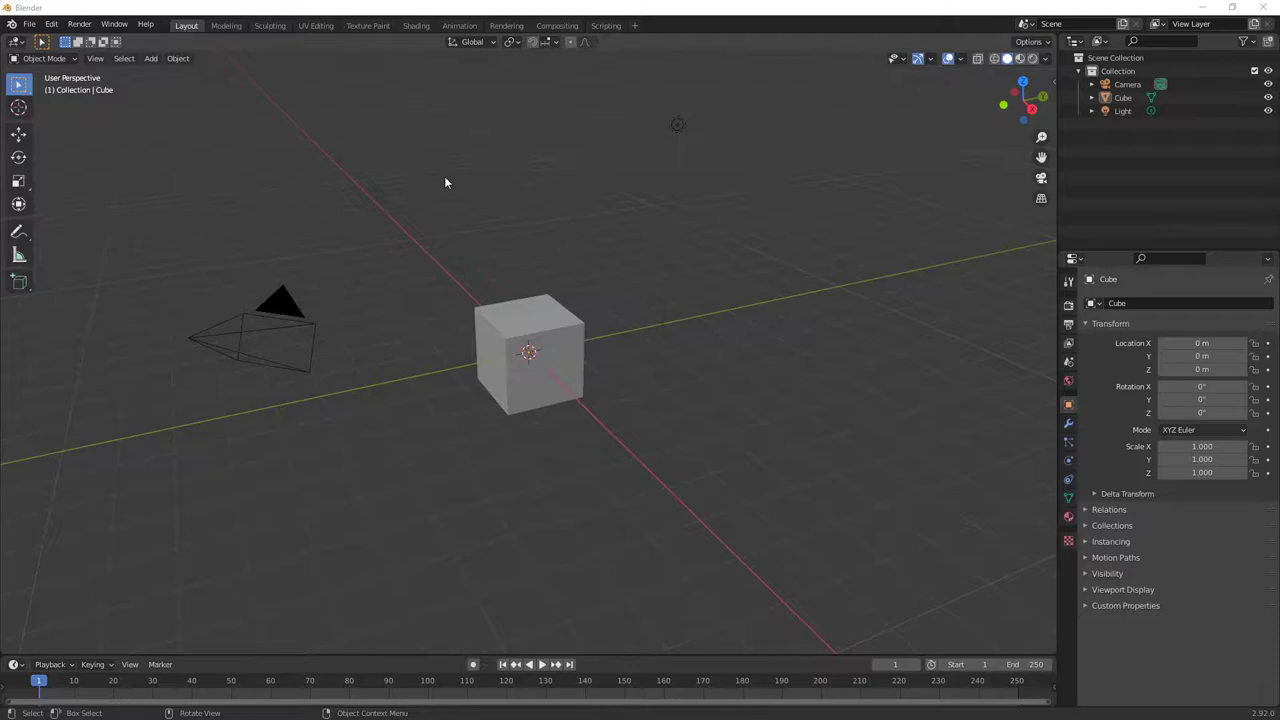
# - Enable the Object: Cell Fracture add-on in the preferences and close them
pyautogui.click(51, 24)
pyautogui.click(84, 214)
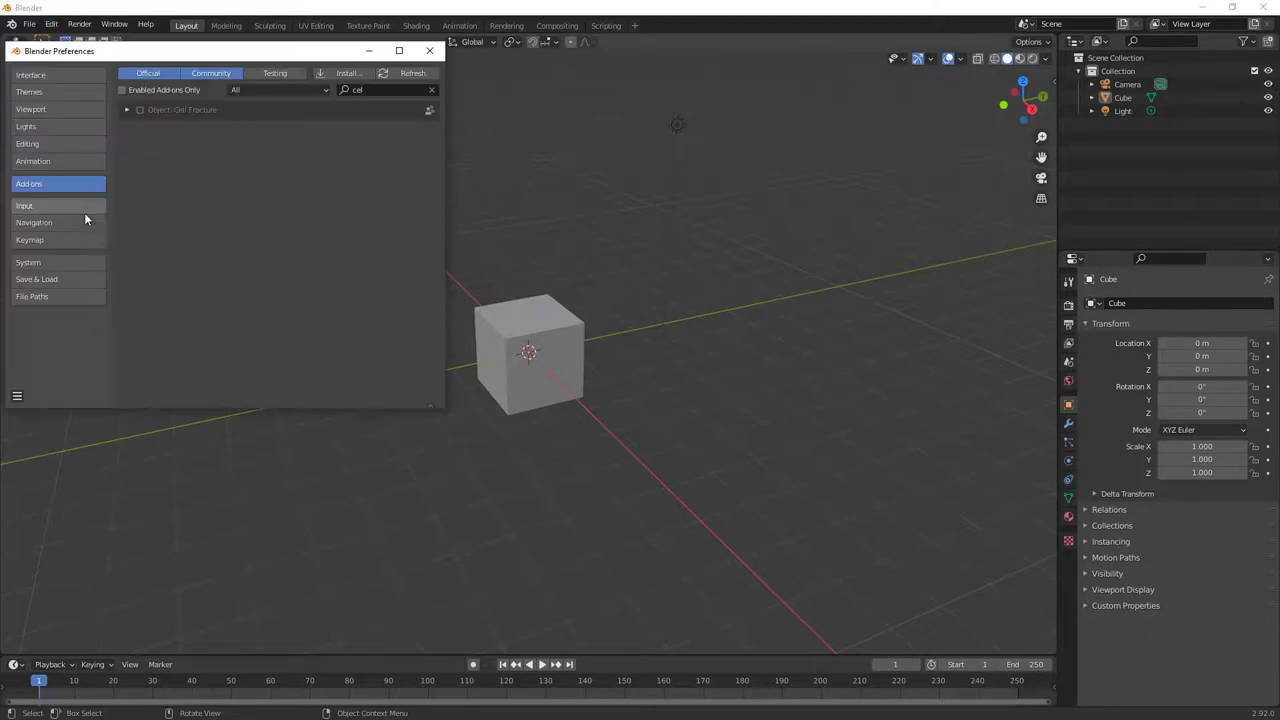
pyautogui.click(366, 89)
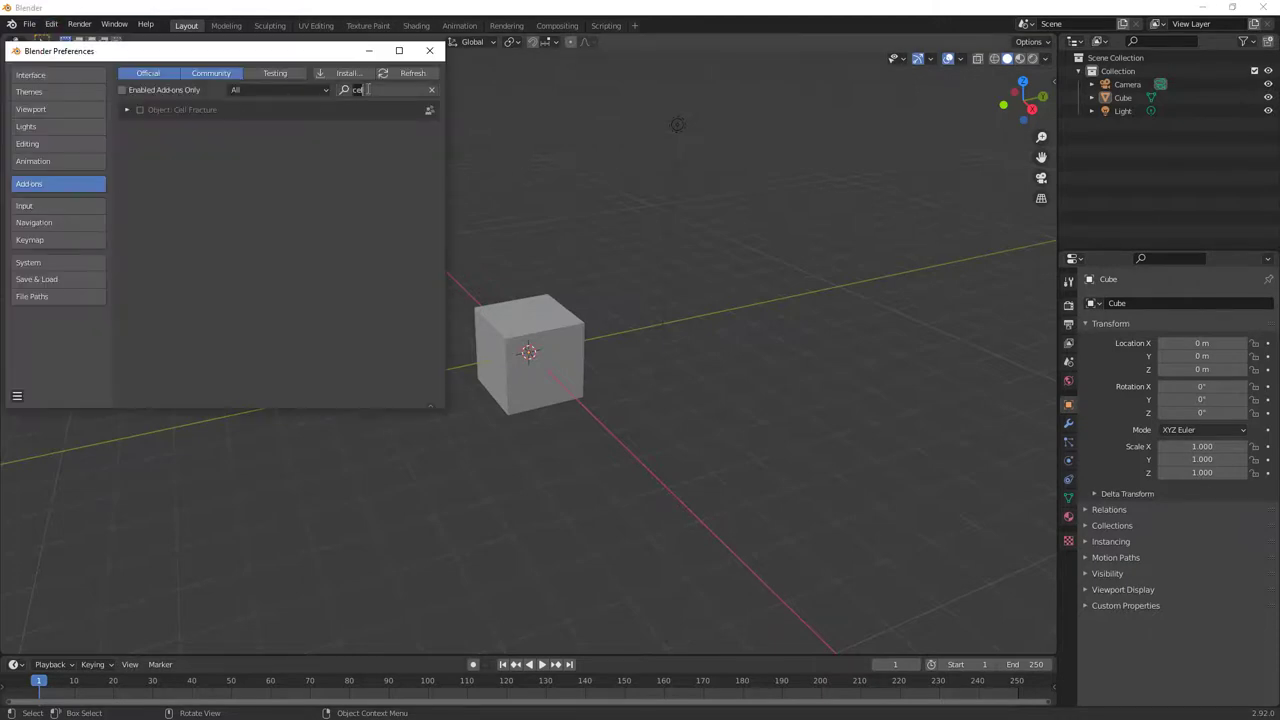
pyautogui.click(139, 109)
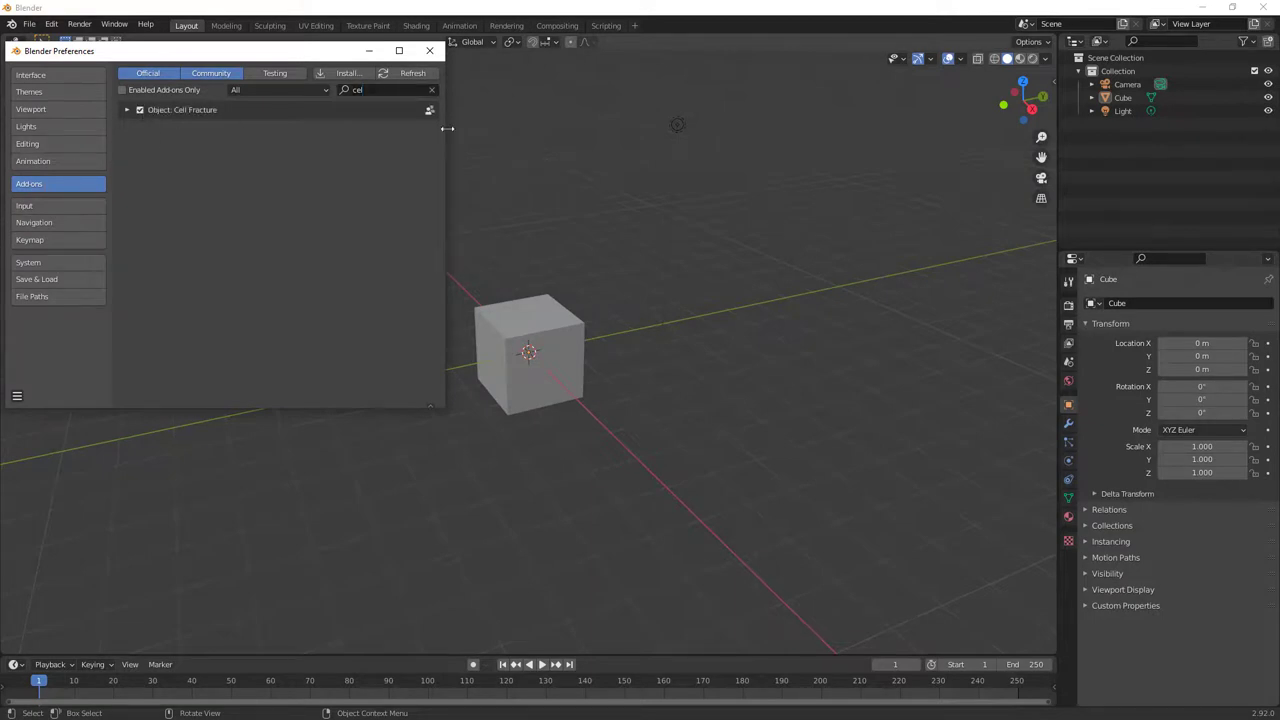
pyautogui.click(430, 50)
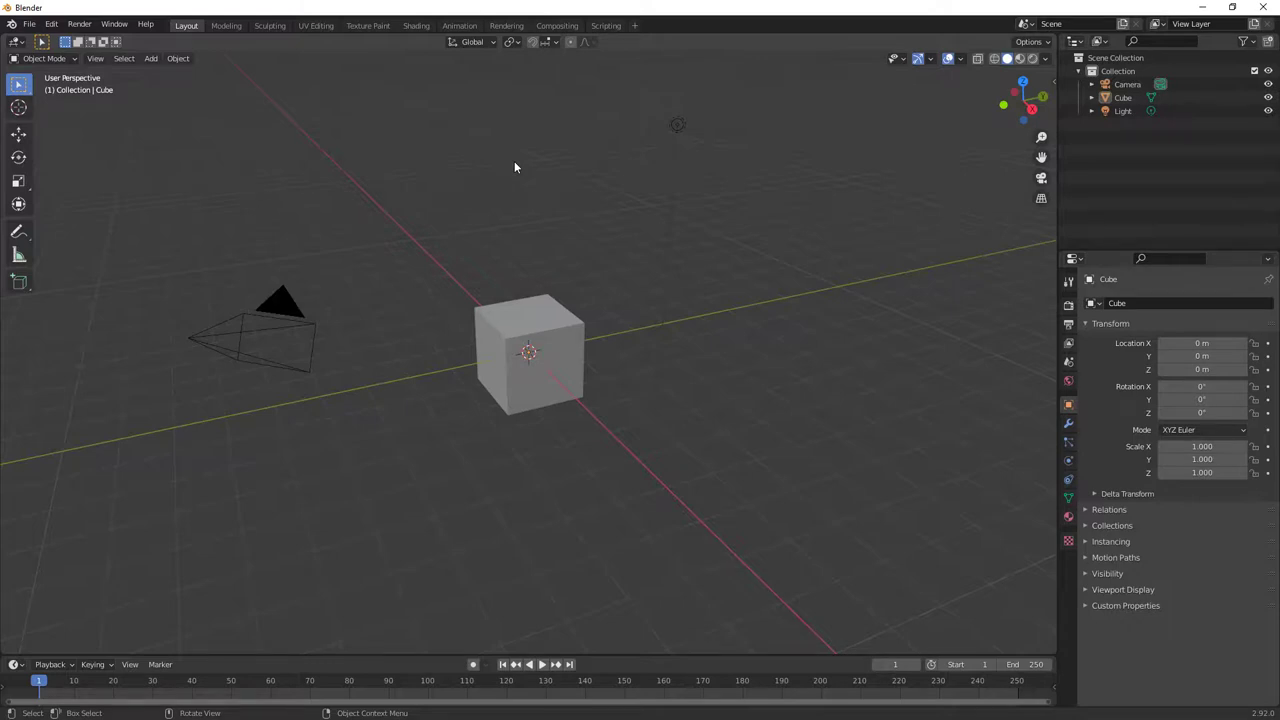
pyautogui.click(541, 304)
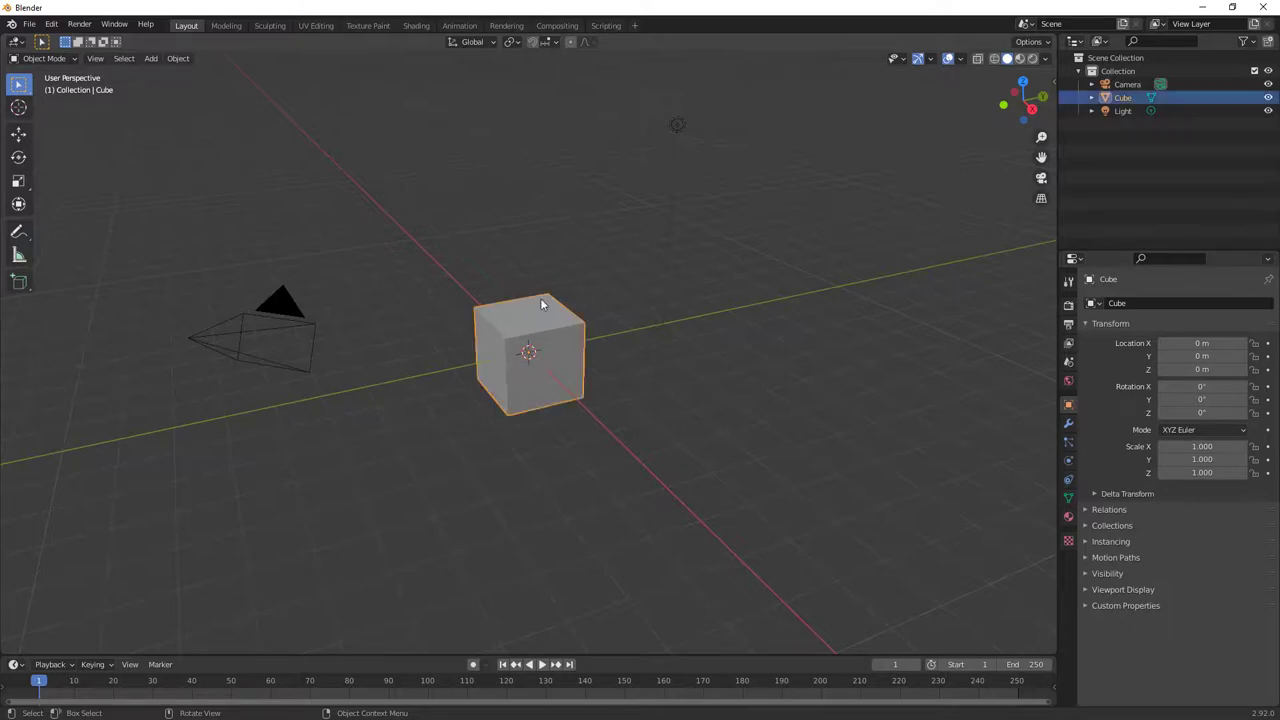
pyautogui.click(541, 233)
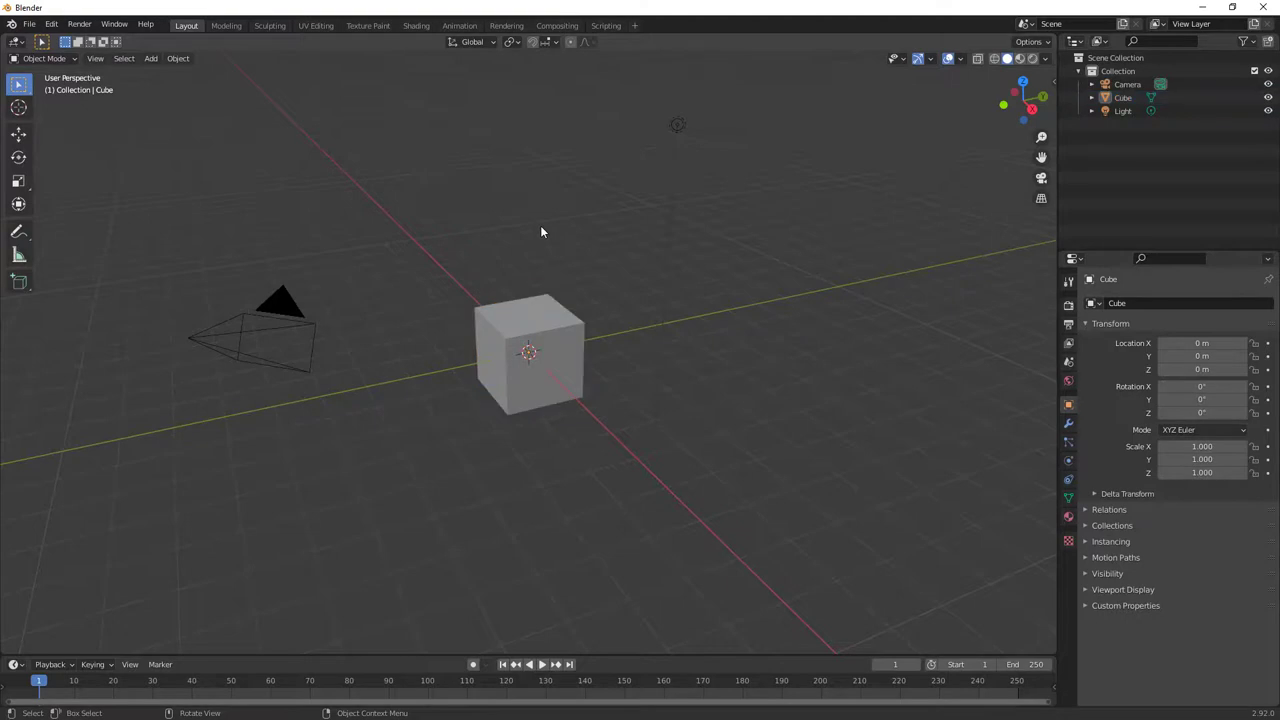
pyautogui.press('F3')
pyautogui.press('Escape')
# - Put the cube into Edit Mode and display it in wireframe shading
pyautogui.click(537, 330)
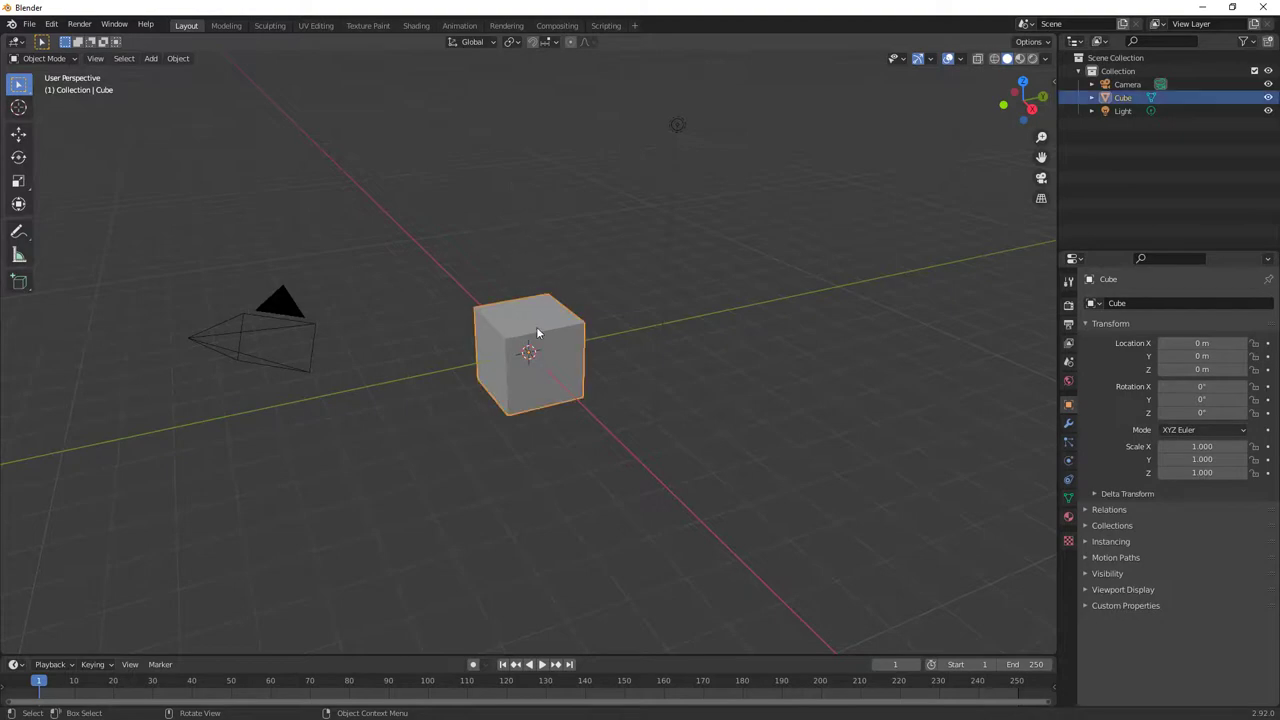
pyautogui.click(72, 58)
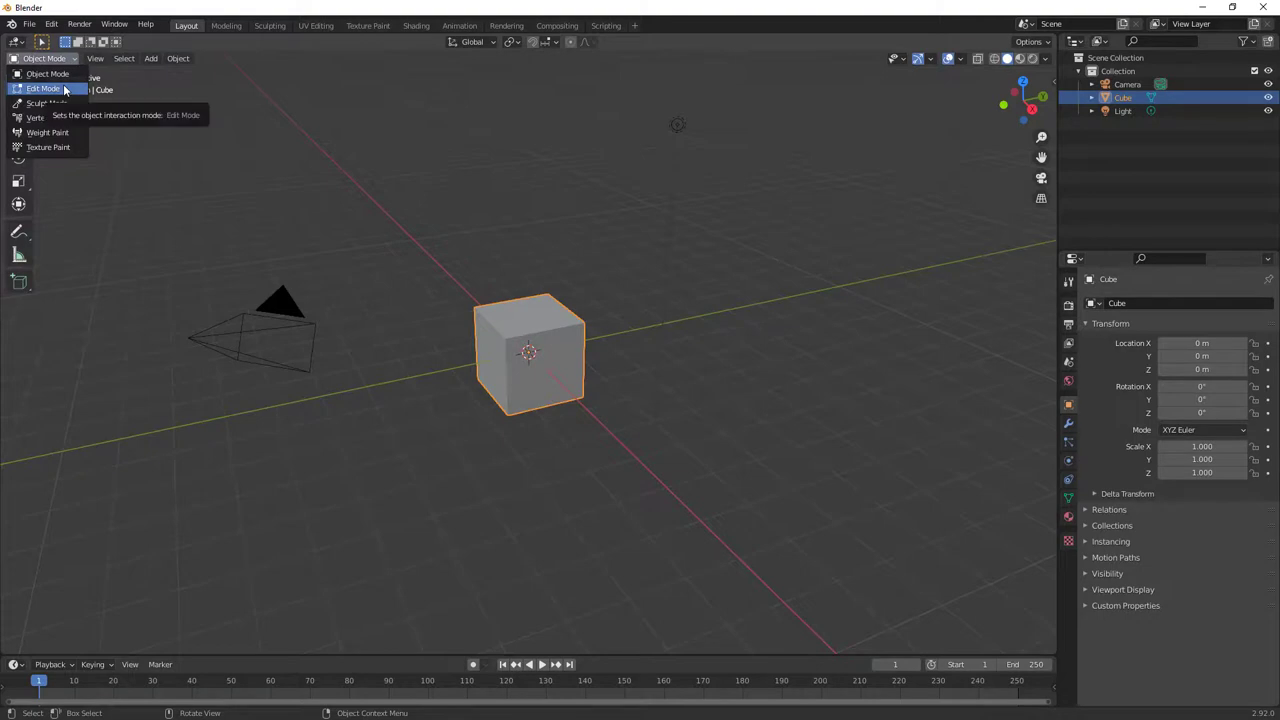
pyautogui.click(64, 91)
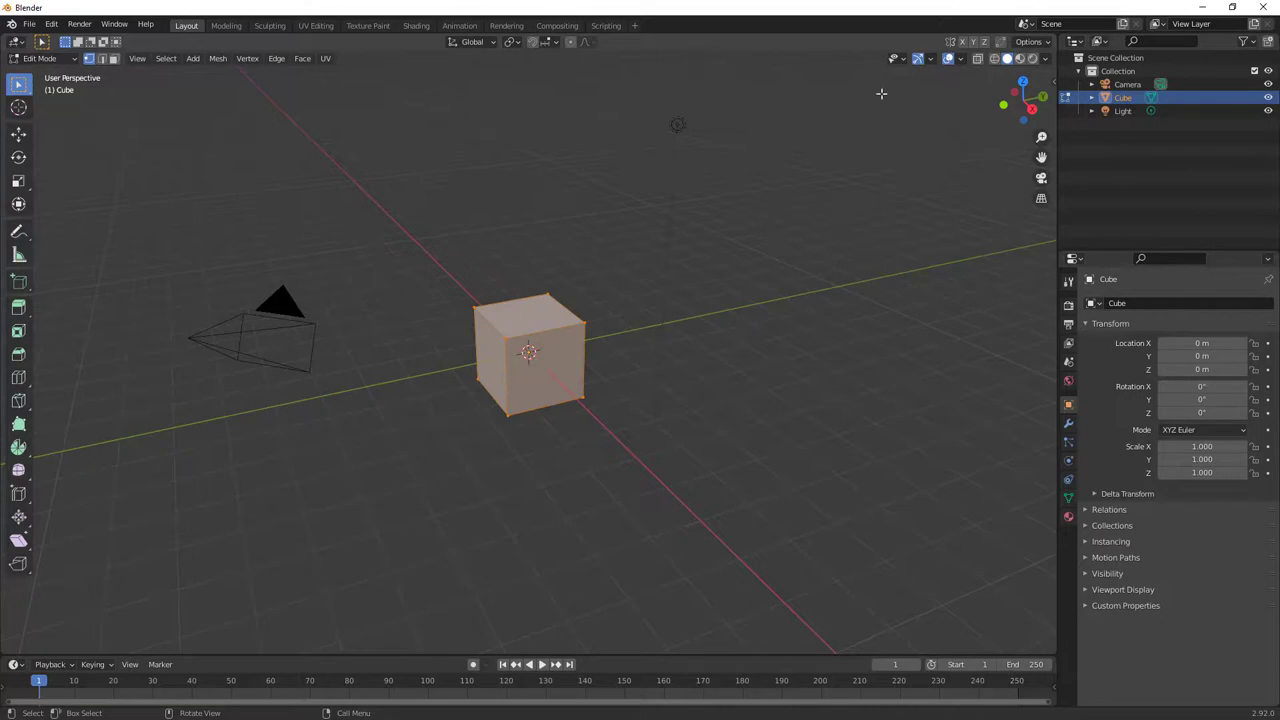
pyautogui.click(995, 58)
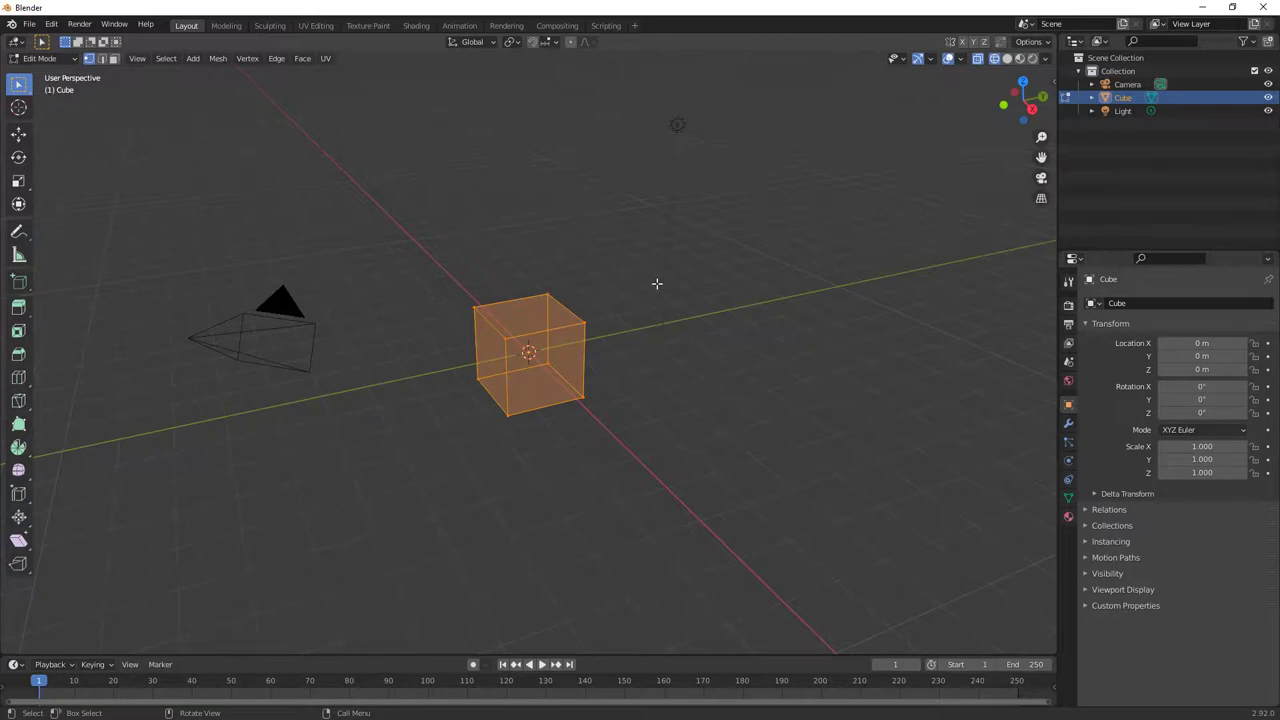
# - Try the edge, face and vertex selection modes on the cube, picking one side face, and clear the selection
pyautogui.click(102, 59)
pyautogui.click(115, 59)
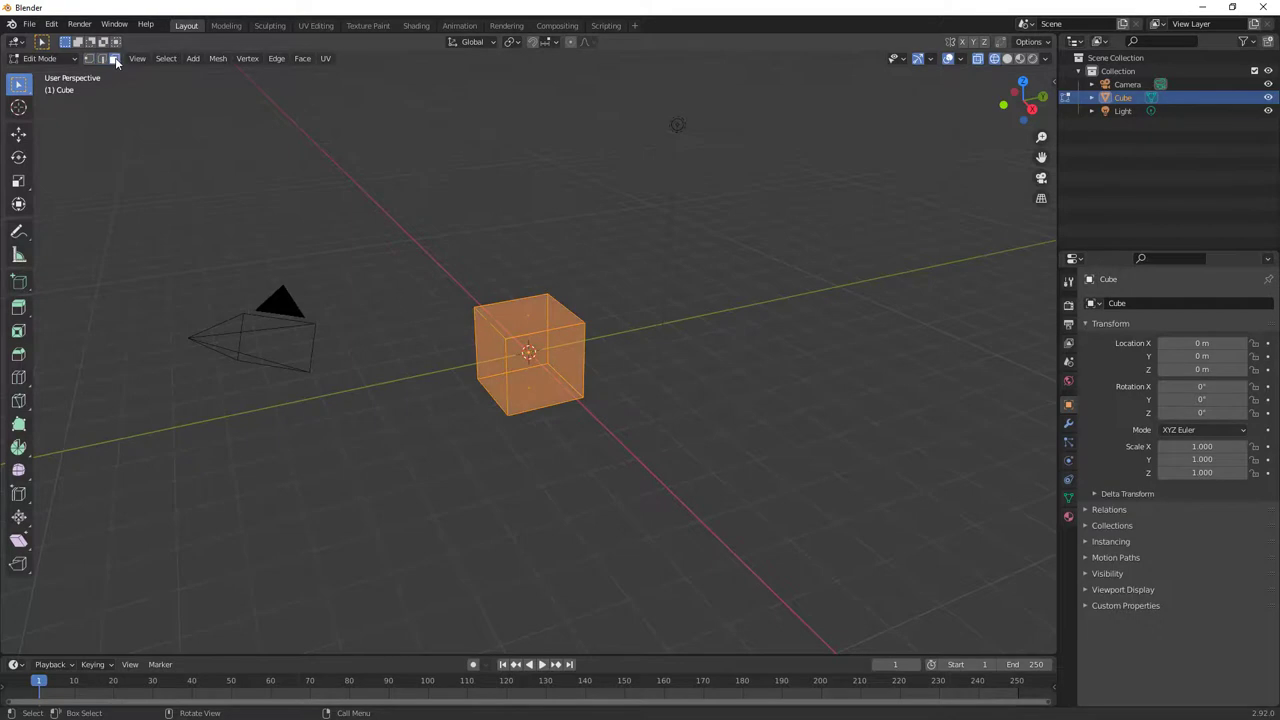
pyautogui.click(493, 359)
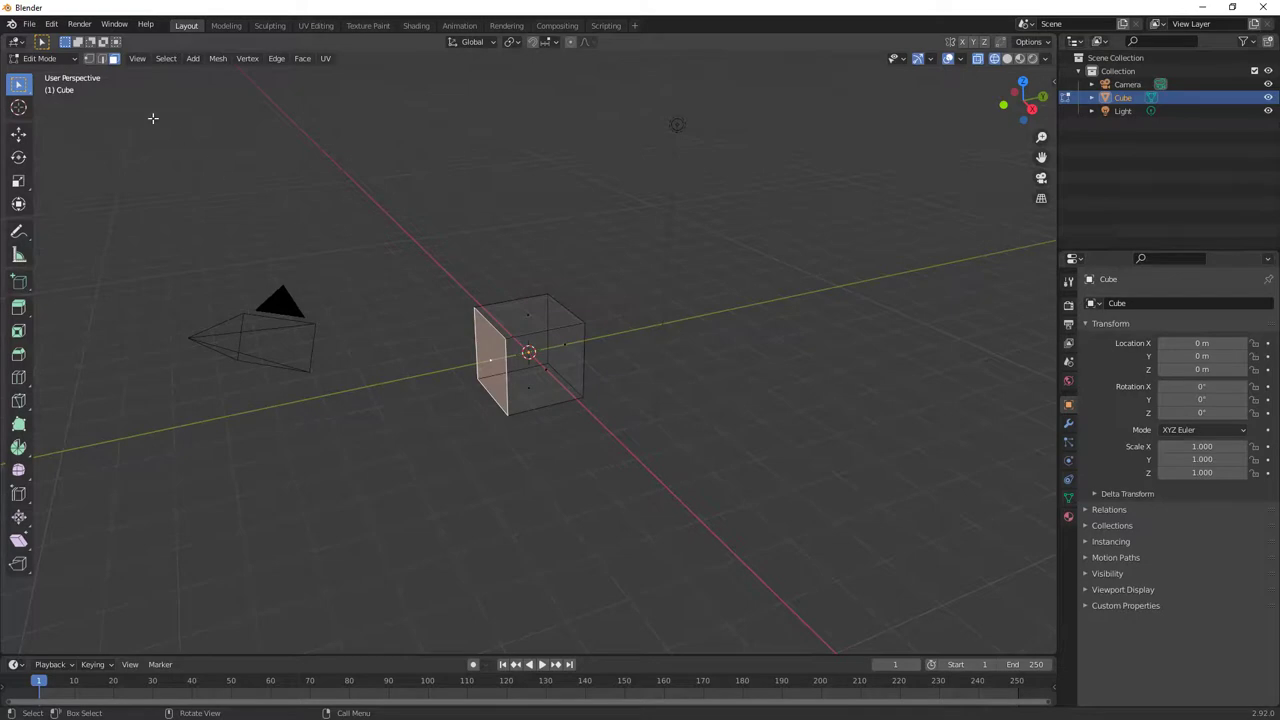
pyautogui.click(101, 59)
pyautogui.click(88, 58)
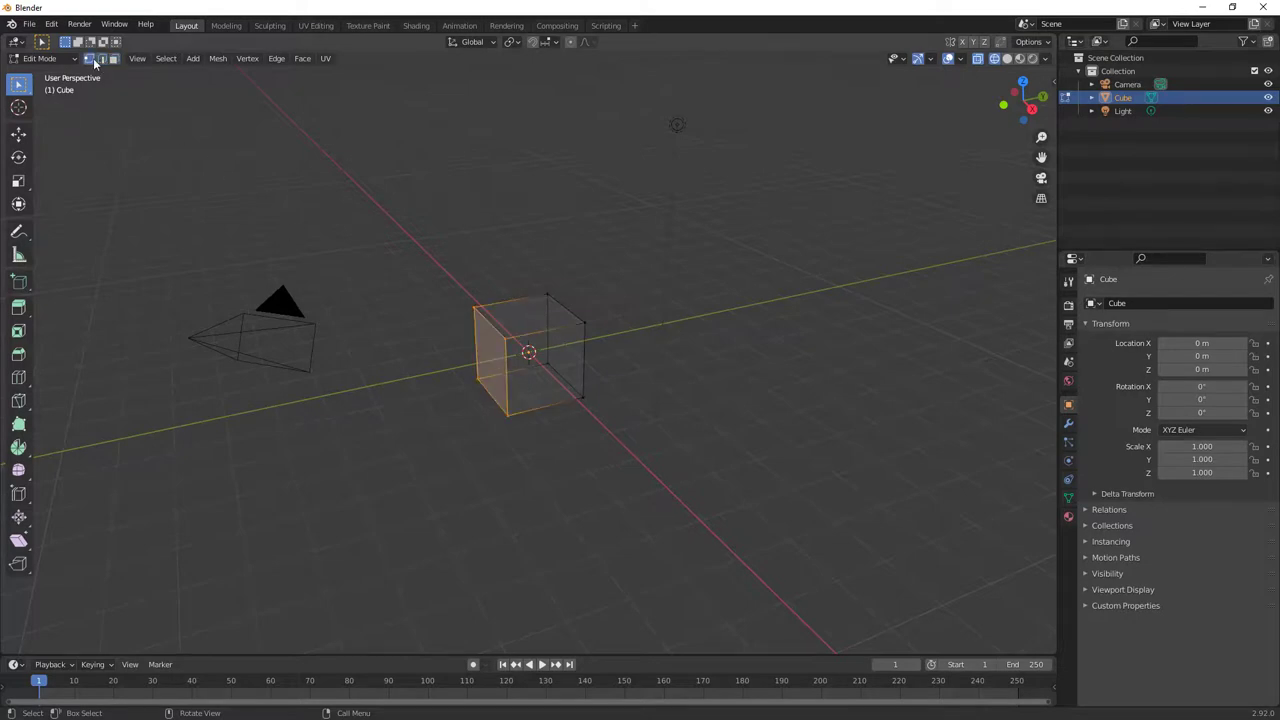
pyautogui.click(379, 239)
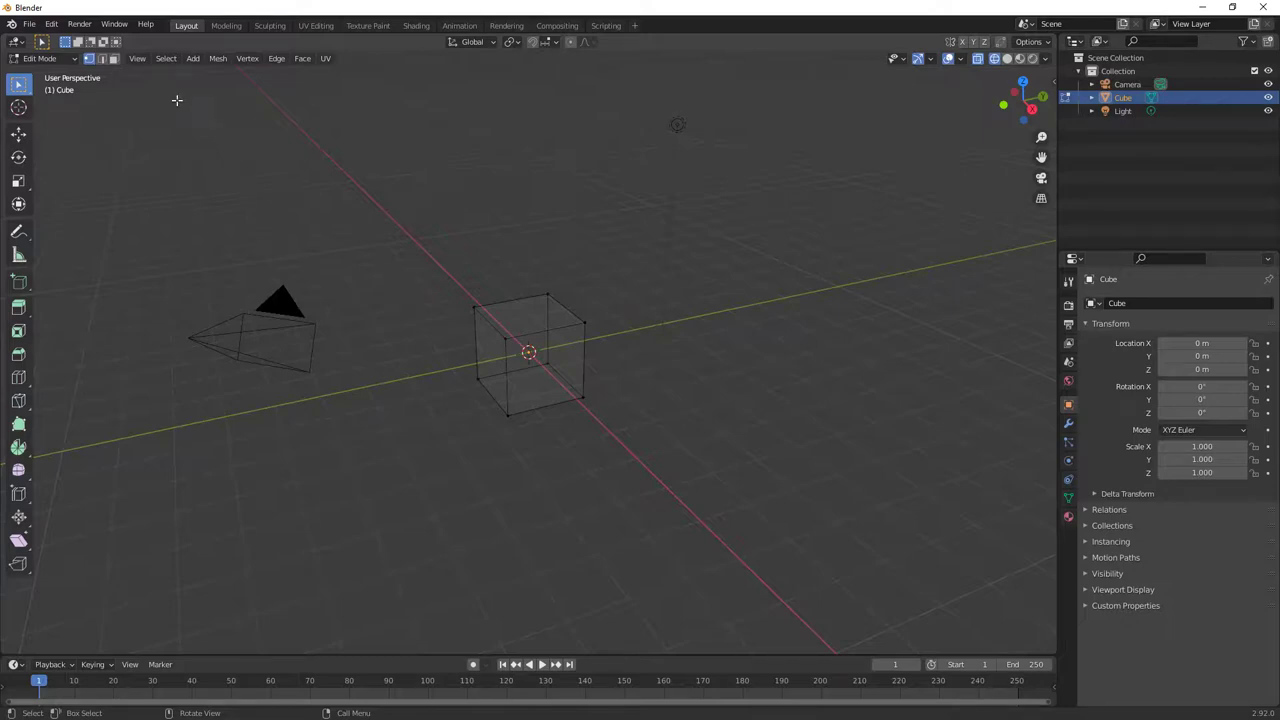
# - Try to move the cube's top face along the Z axis in face selection mode
pyautogui.click(114, 59)
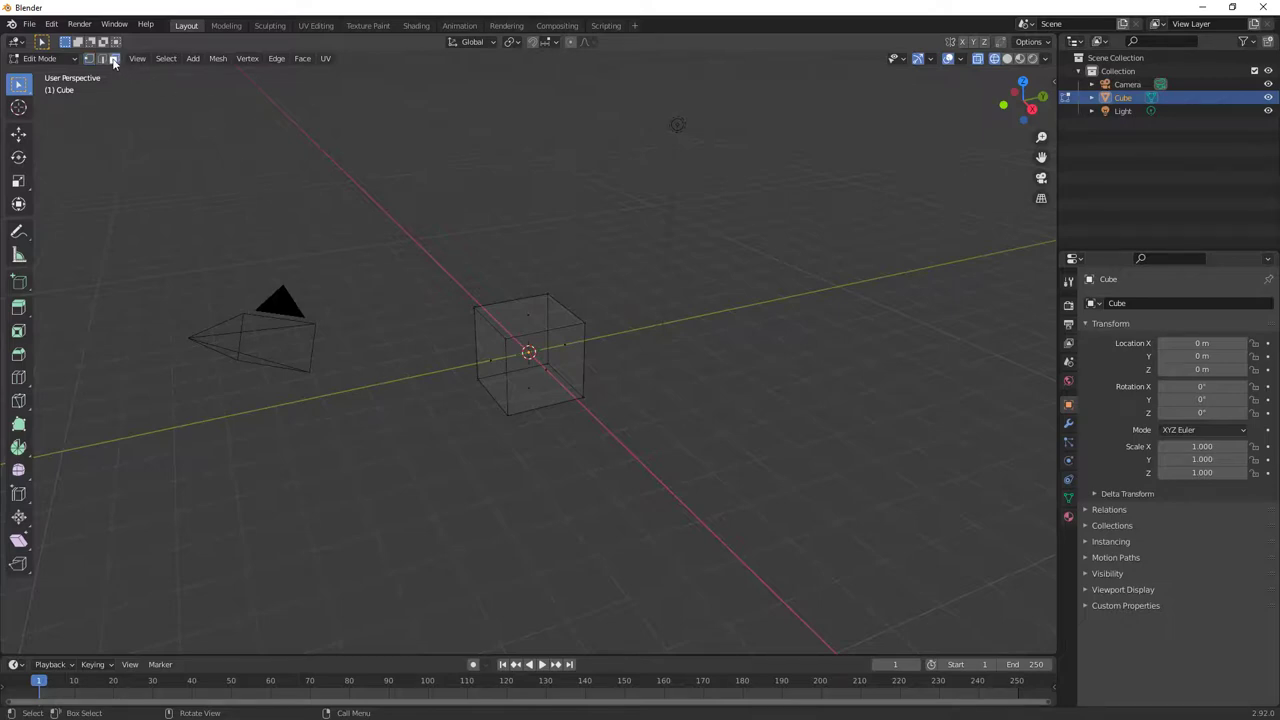
pyautogui.click(525, 316)
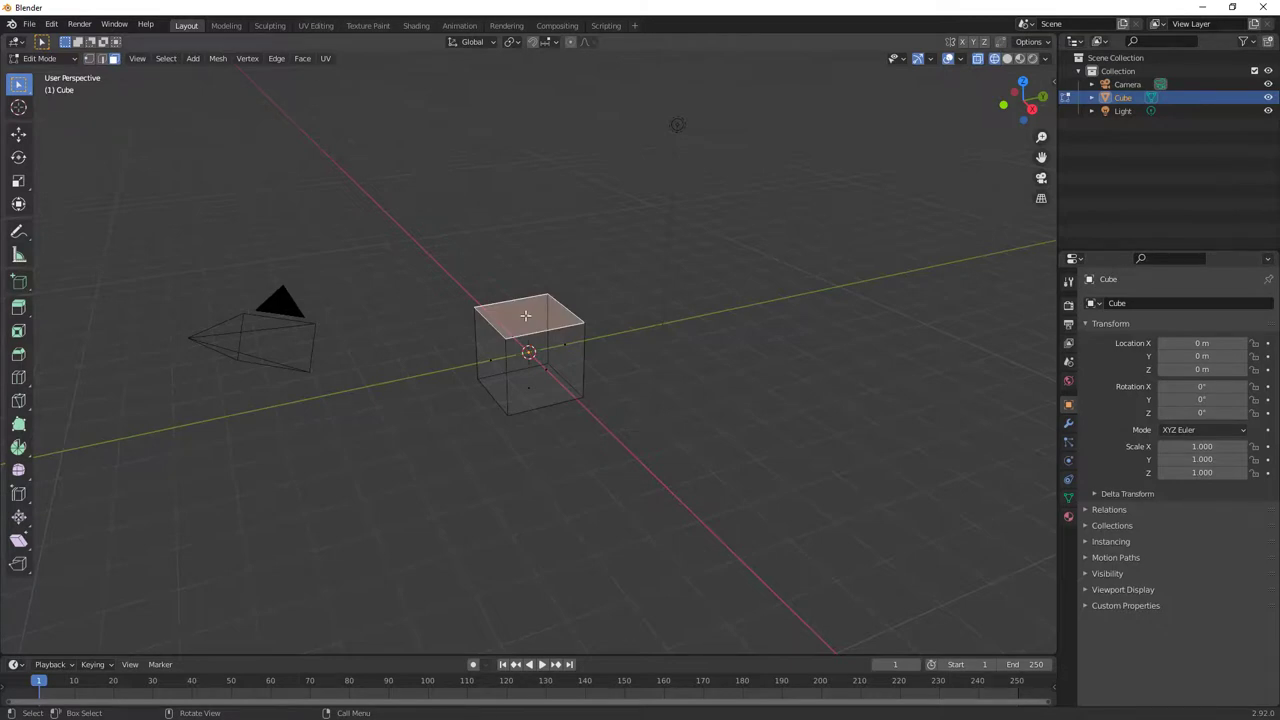
pyautogui.press('g')
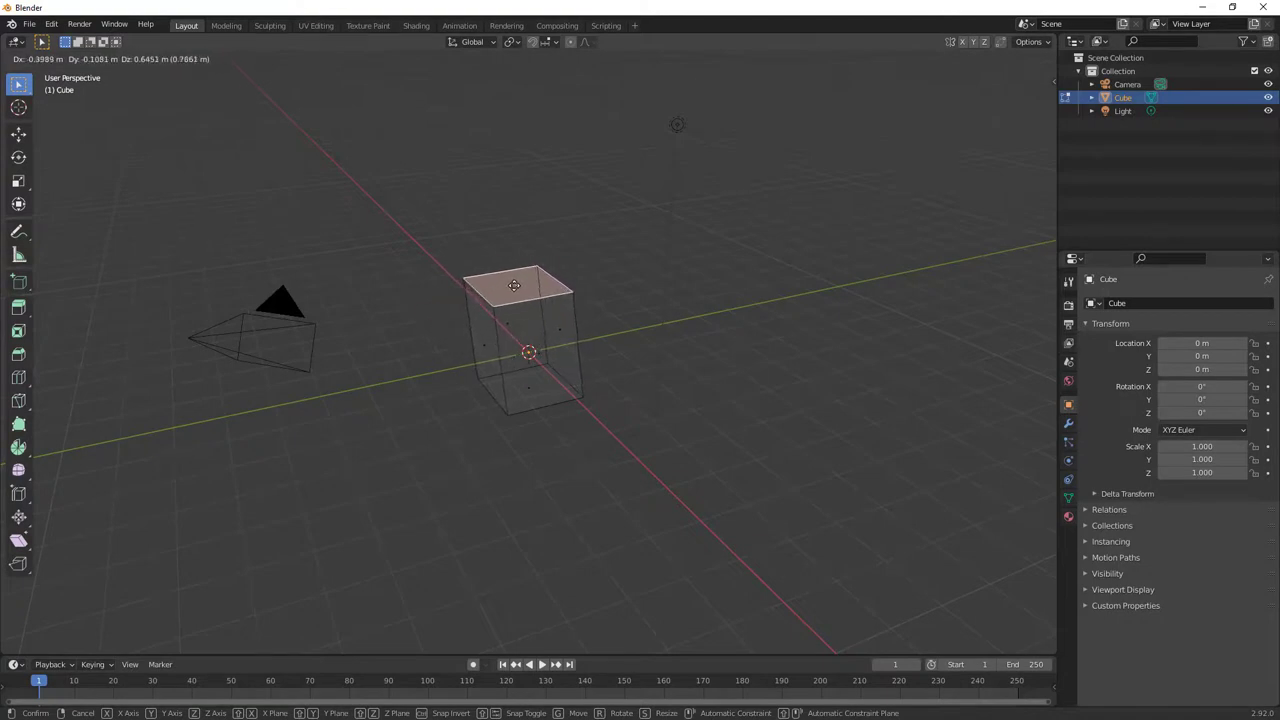
pyautogui.press('z')
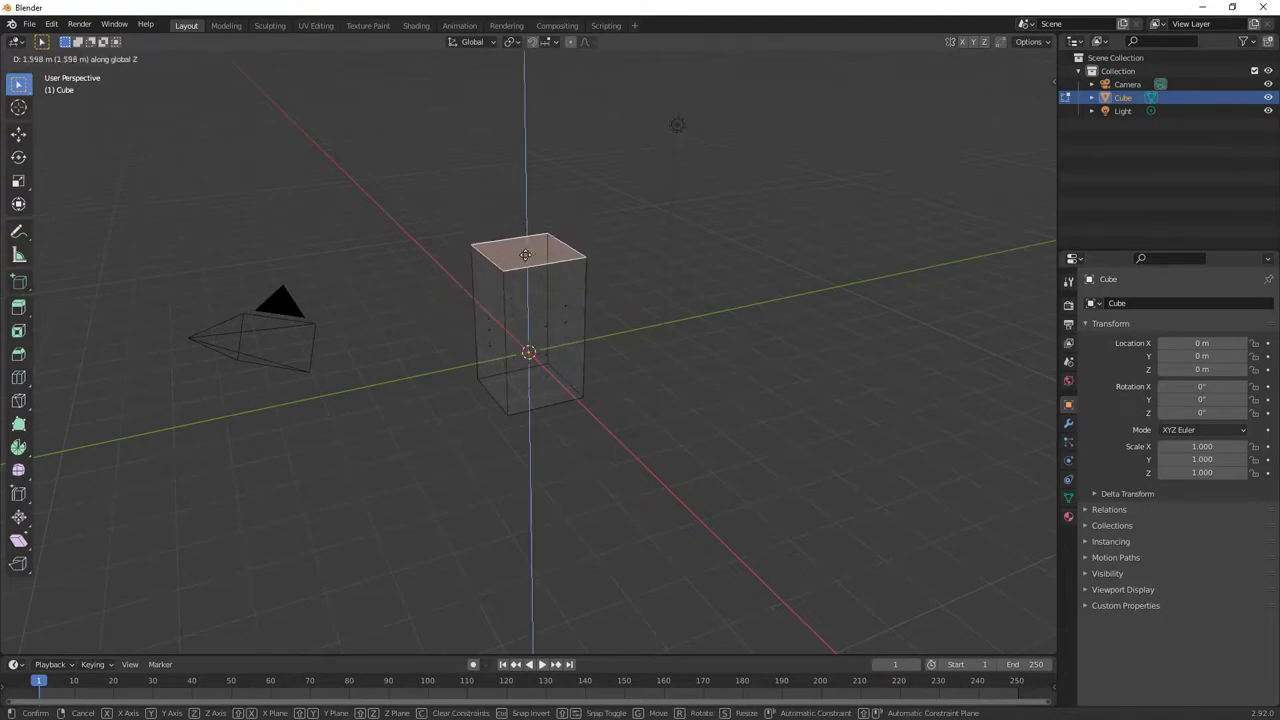
pyautogui.rightClick(532, 289)
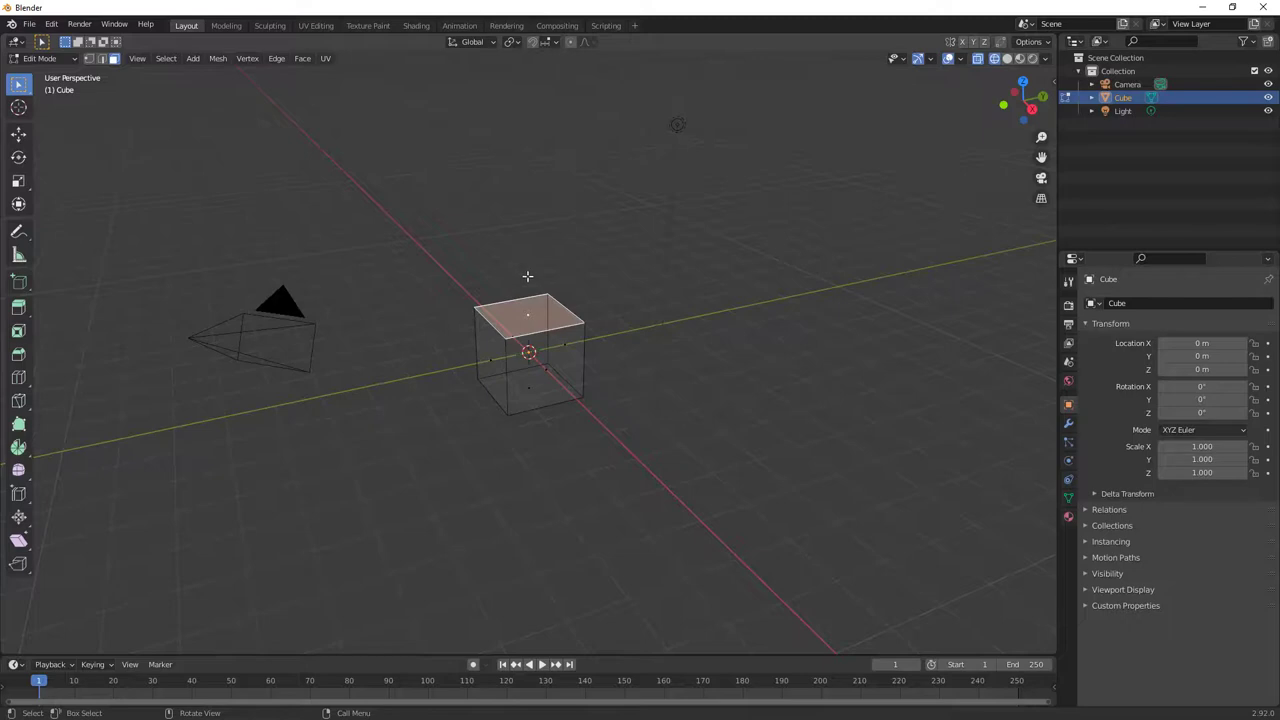
# - Try to move the top face horizontally with the Z axis locked, and deselect everything
pyautogui.press('g')
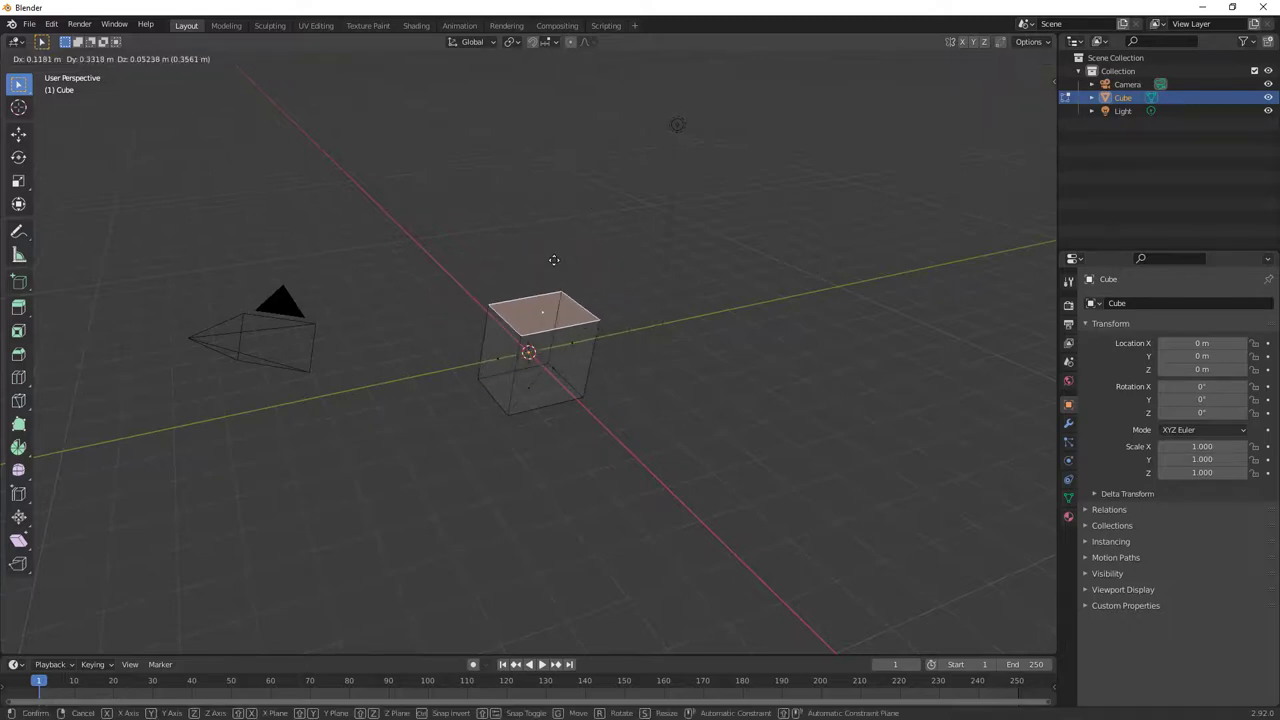
pyautogui.hotkey('shift', 'z')
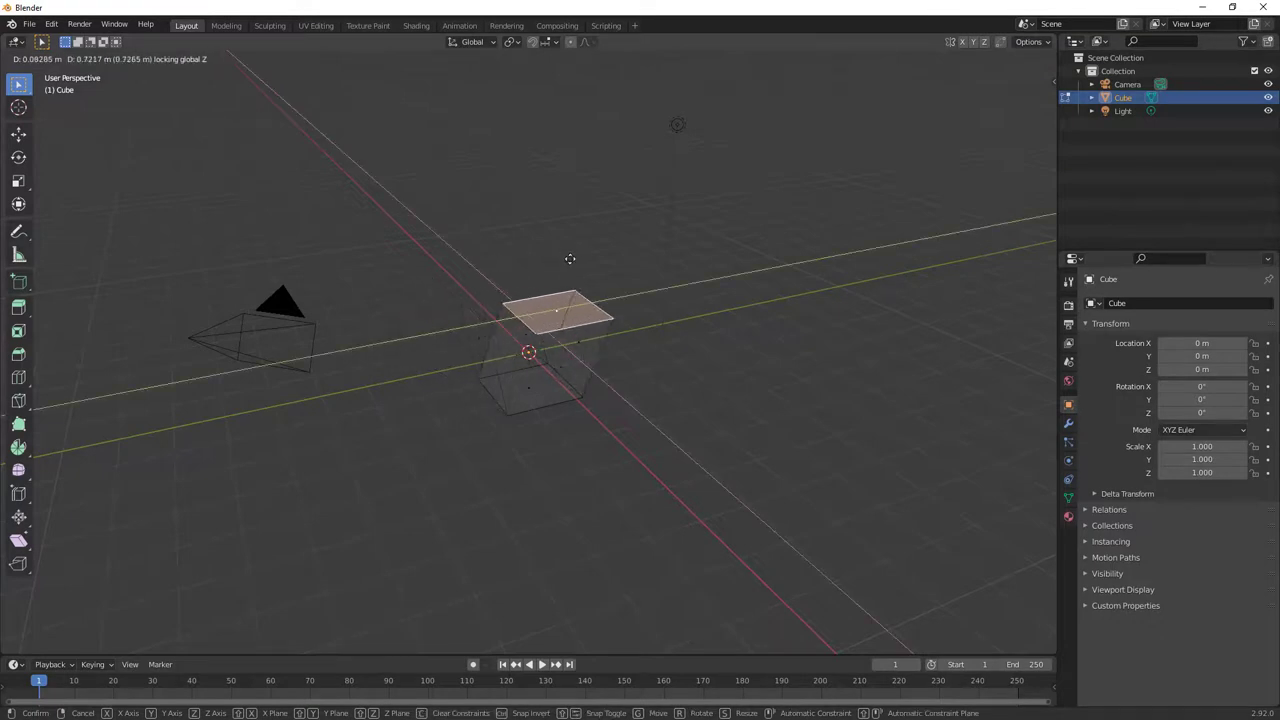
pyautogui.rightClick(568, 262)
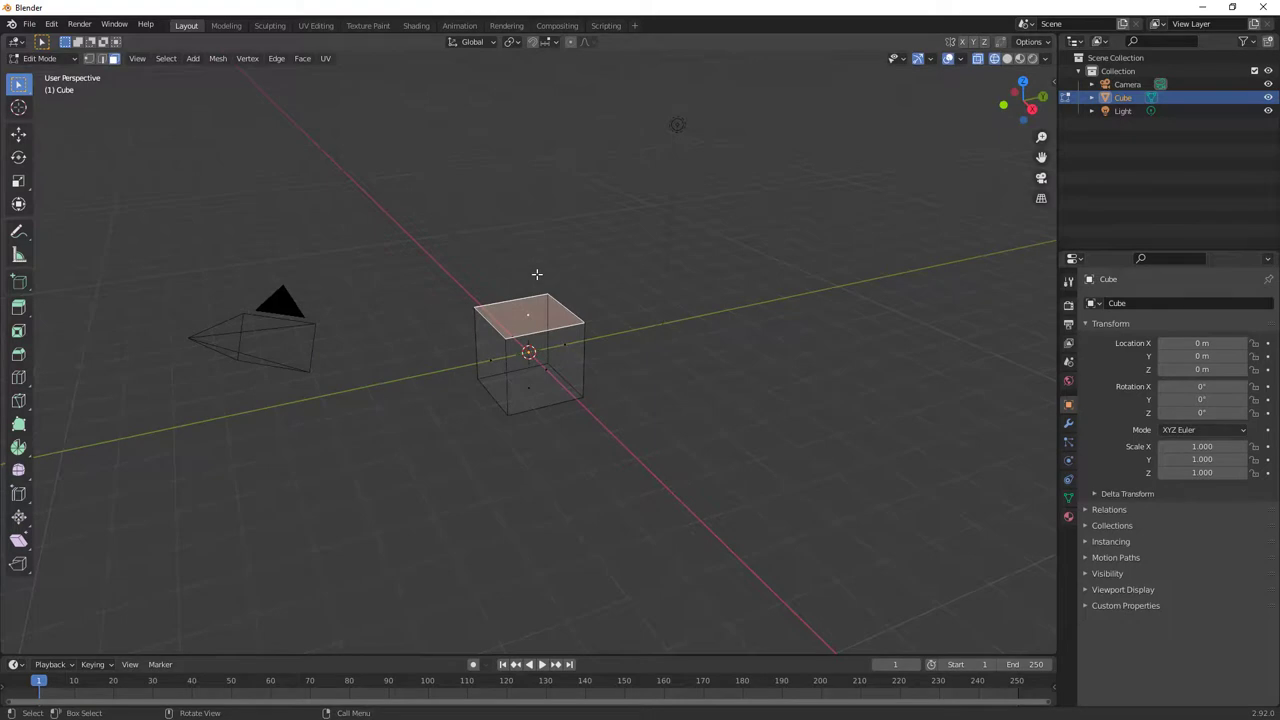
pyautogui.hotkey('alt', 'a')
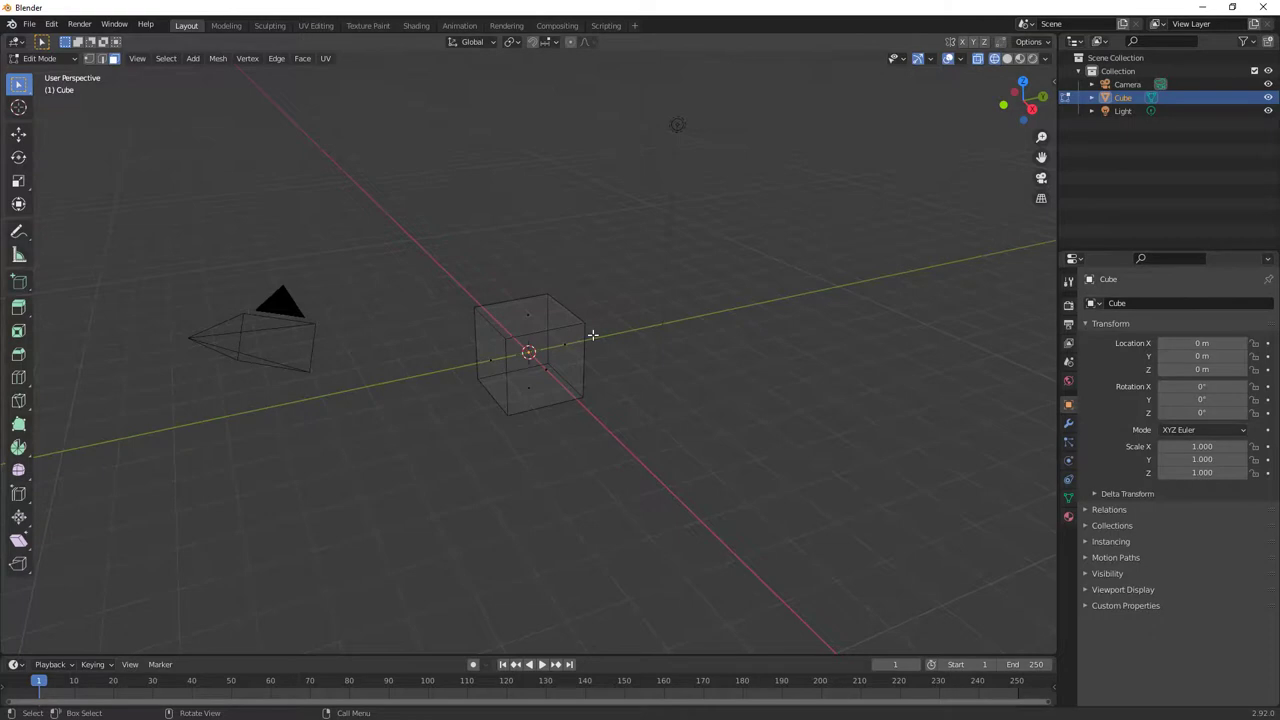
# - Return the cube to solid shading and Object Mode
pyautogui.scroll(1, 567, 372)
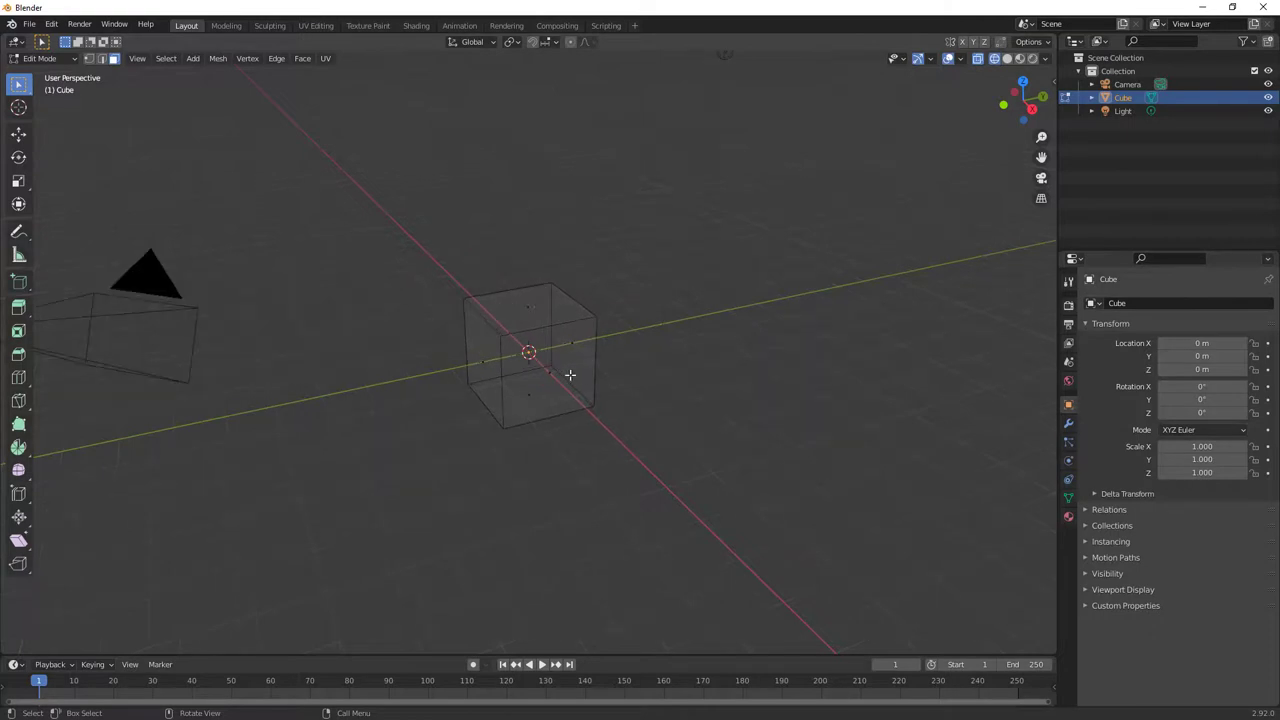
pyautogui.scroll(3, 600, 377)
pyautogui.moveTo(598, 388); pyautogui.dragTo(570, 331, button='middle')
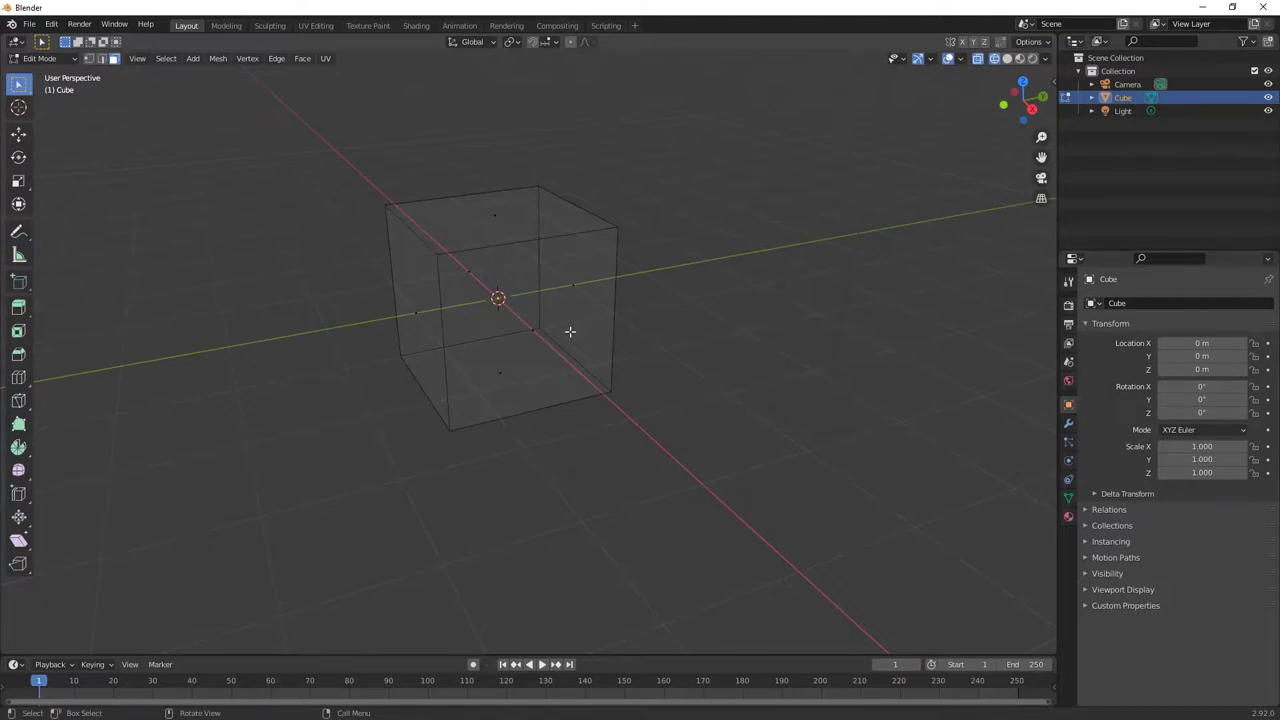
pyautogui.click(1007, 58)
pyautogui.click(42, 58)
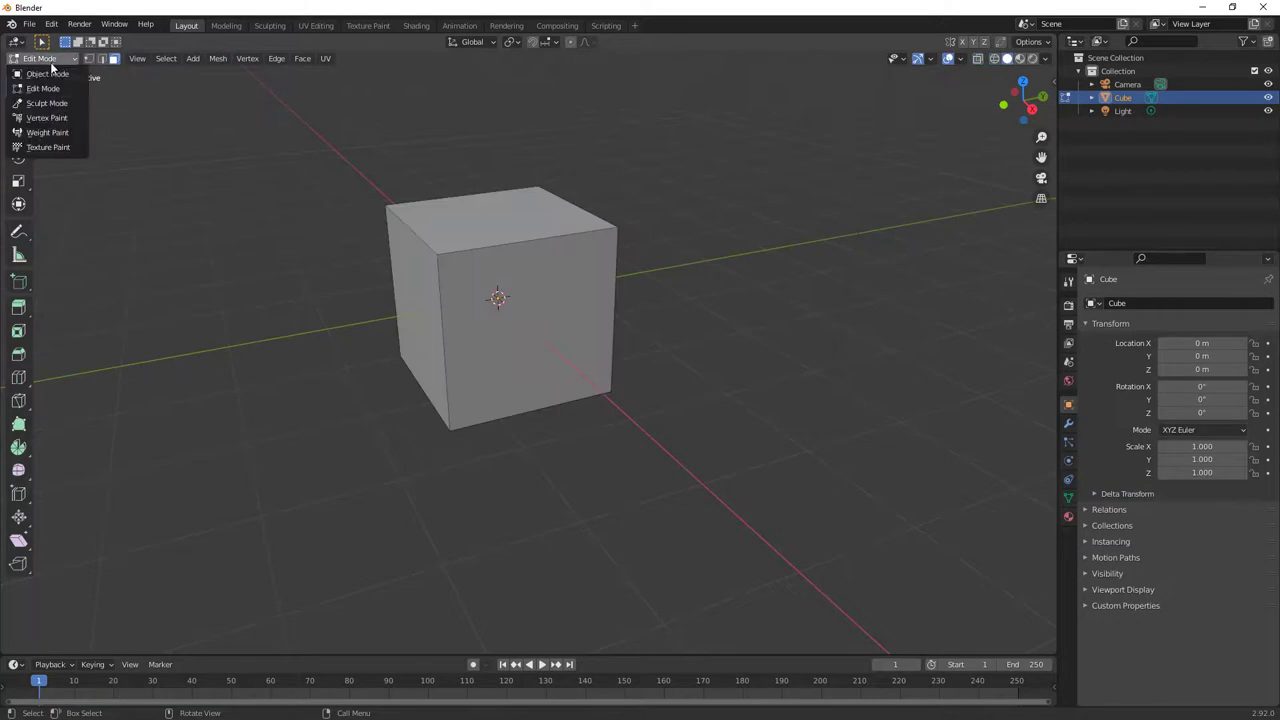
pyautogui.click(50, 78)
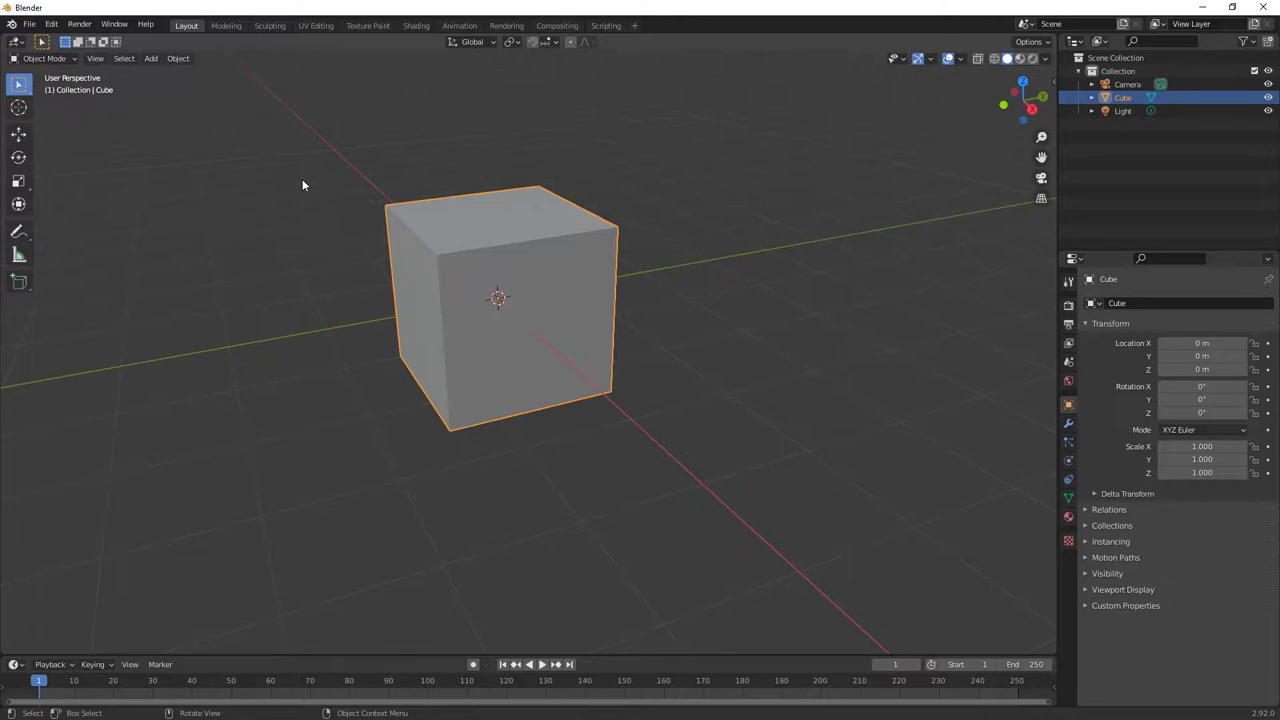
# - Apply Cell Fracture to the cube with Own Verts as the point source and a lowered Recursive Shatter randomness
pyautogui.click(180, 58)
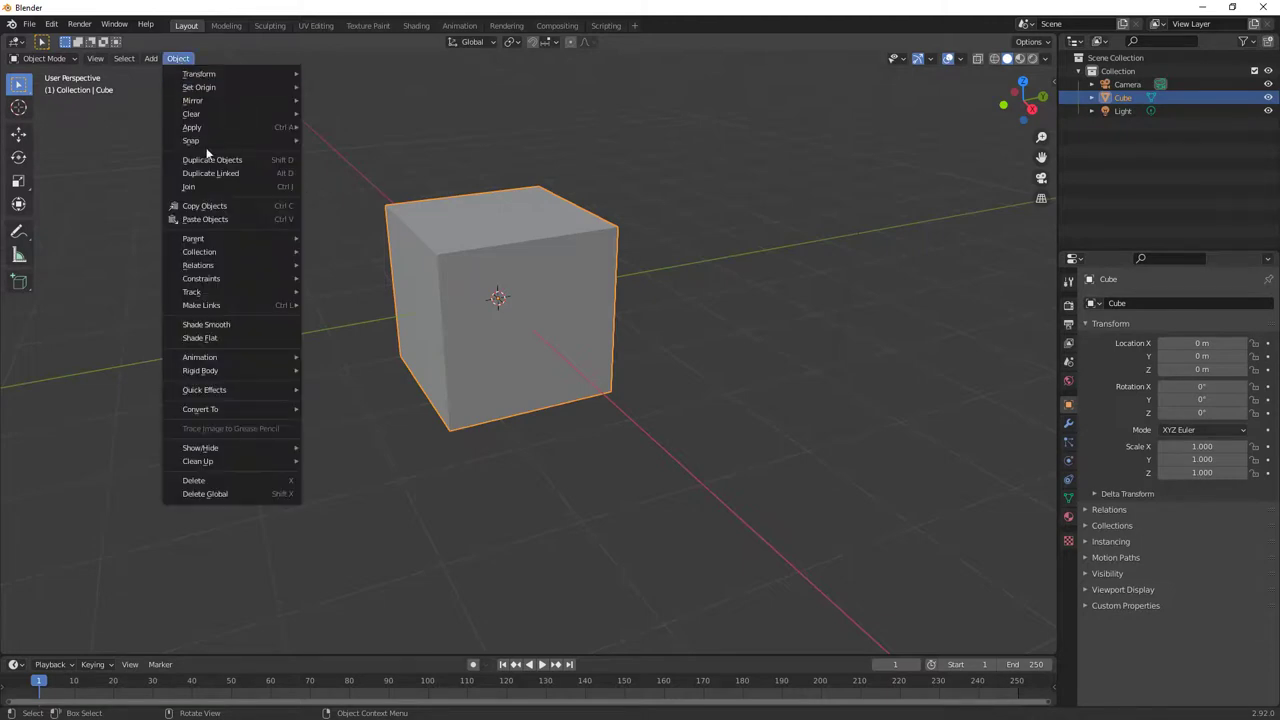
pyautogui.moveTo(266, 388)
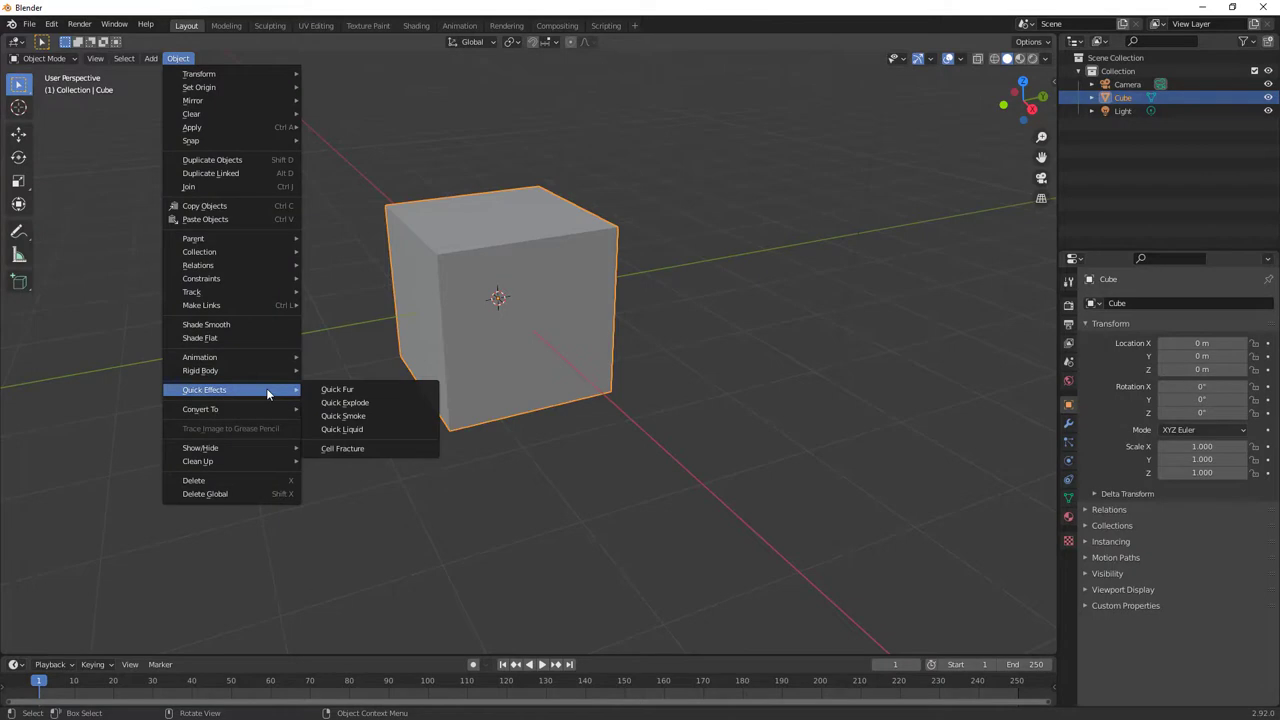
pyautogui.click(357, 448)
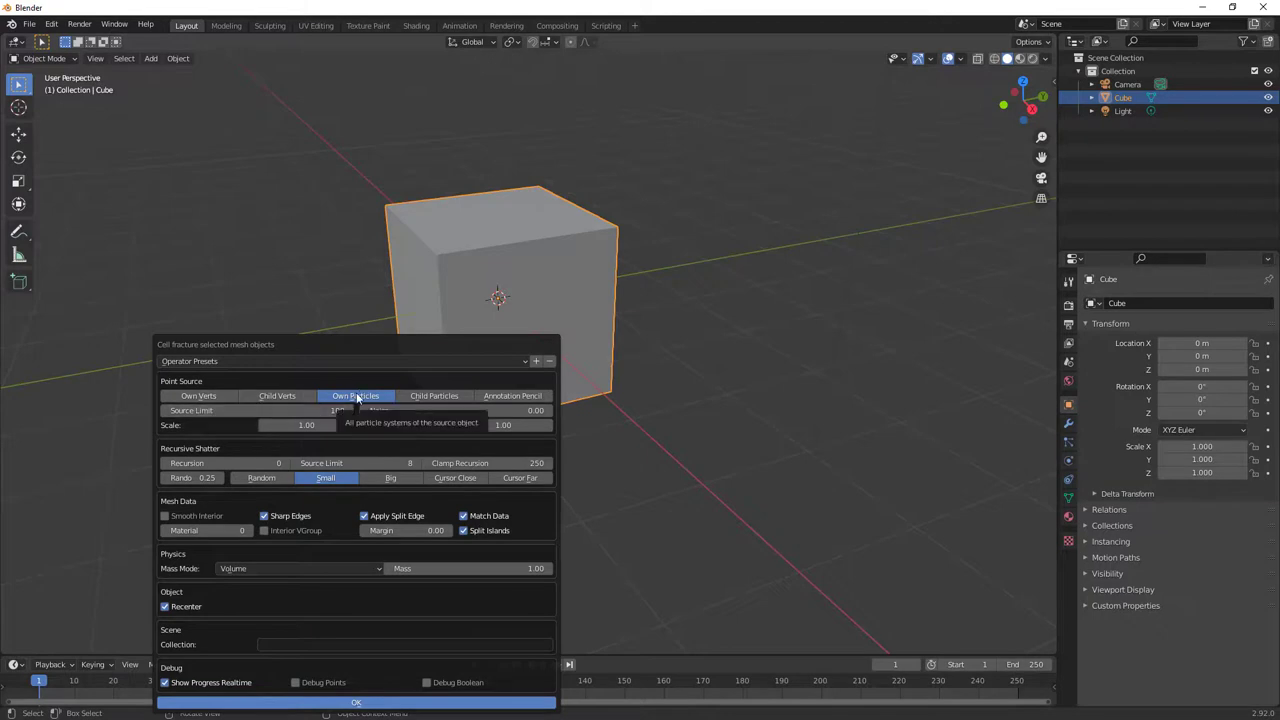
pyautogui.click(214, 396)
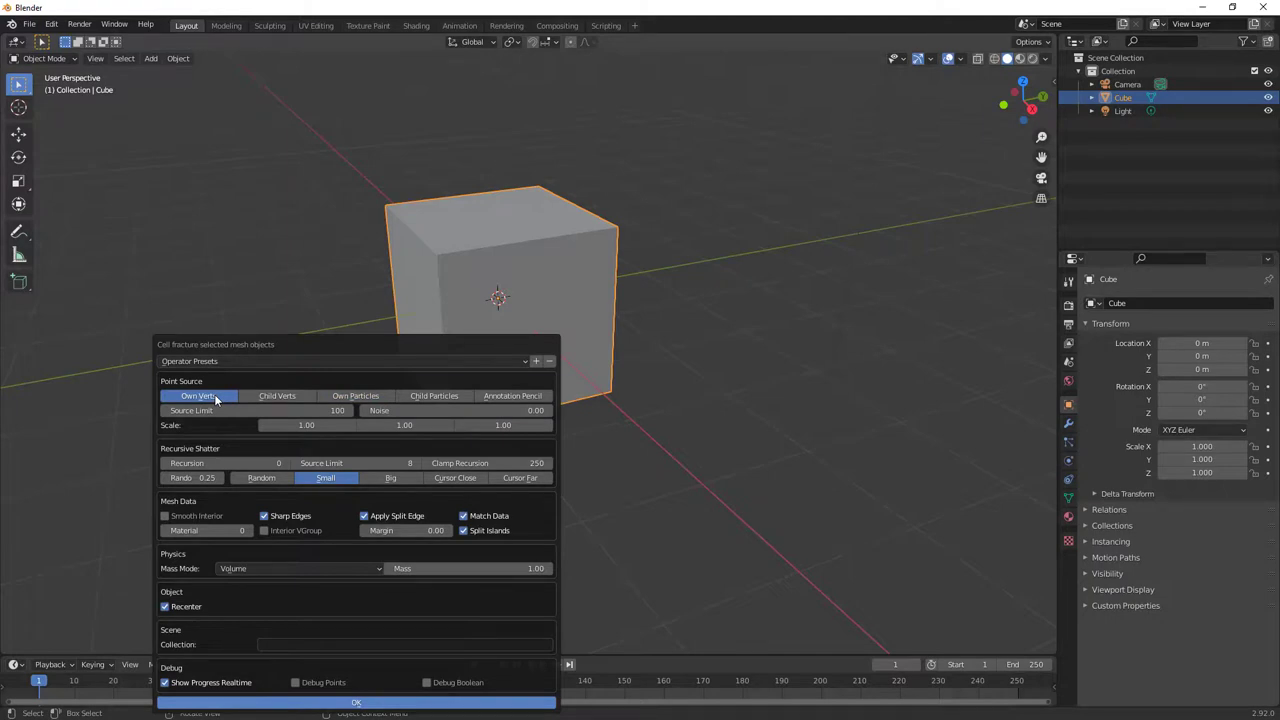
pyautogui.moveTo(207, 478); pyautogui.dragTo(185, 478)
pyautogui.click(341, 703)
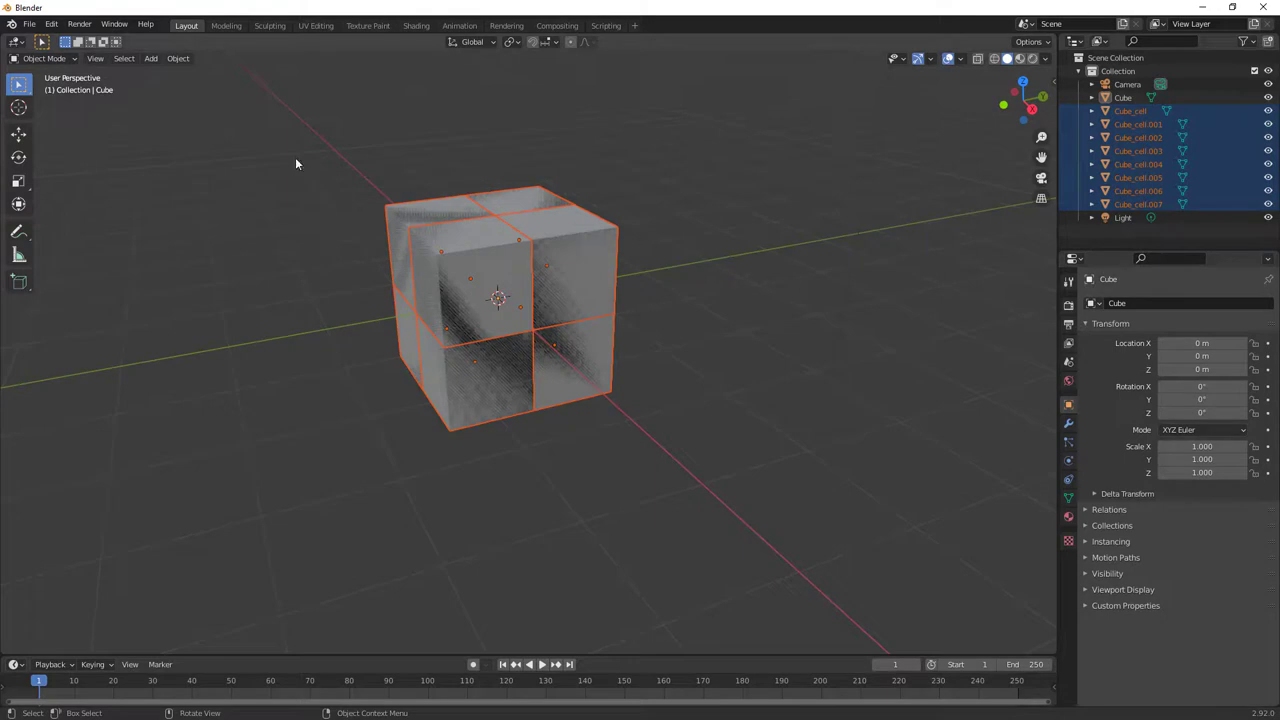
# - Show the fractured cells in Edit Mode with wireframe shading and hide the original Cube object
pyautogui.click(40, 58)
pyautogui.click(53, 88)
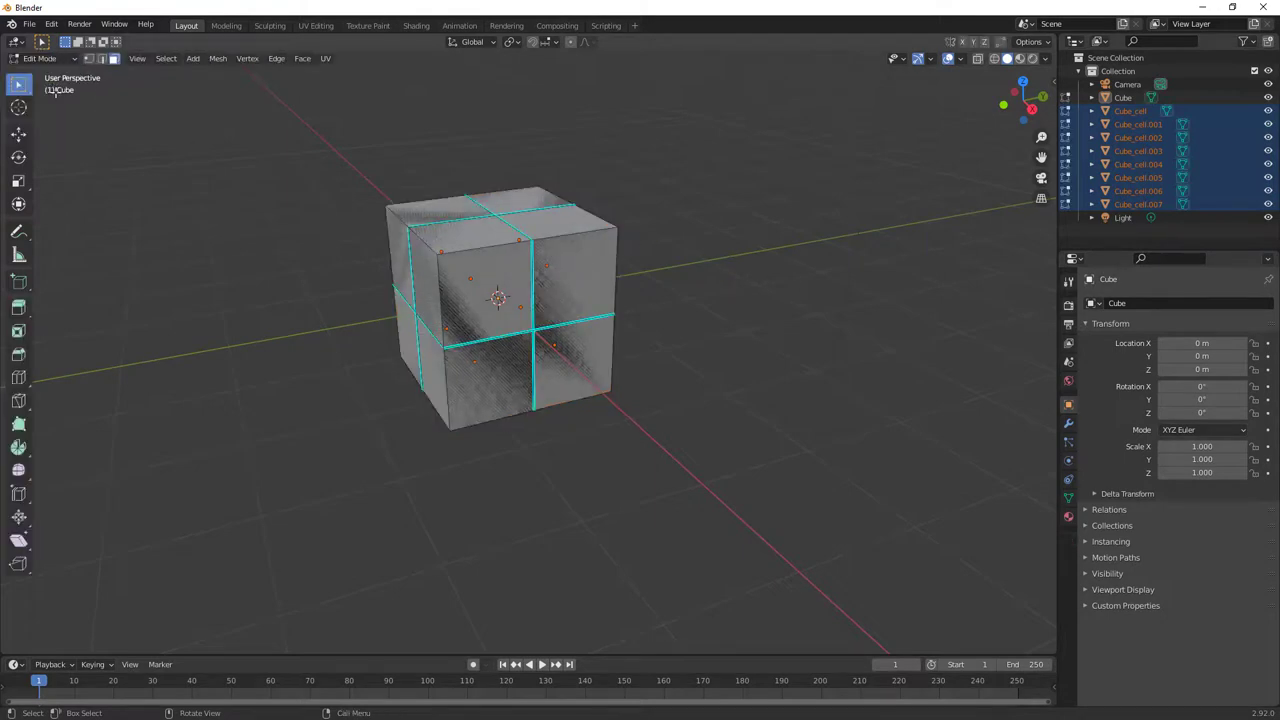
pyautogui.click(993, 58)
pyautogui.moveTo(772, 286)
pyautogui.mouseDown(button='middle')
pyautogui.moveTo(877, 257)
pyautogui.moveTo(760, 278)
pyautogui.mouseUp(button='middle')
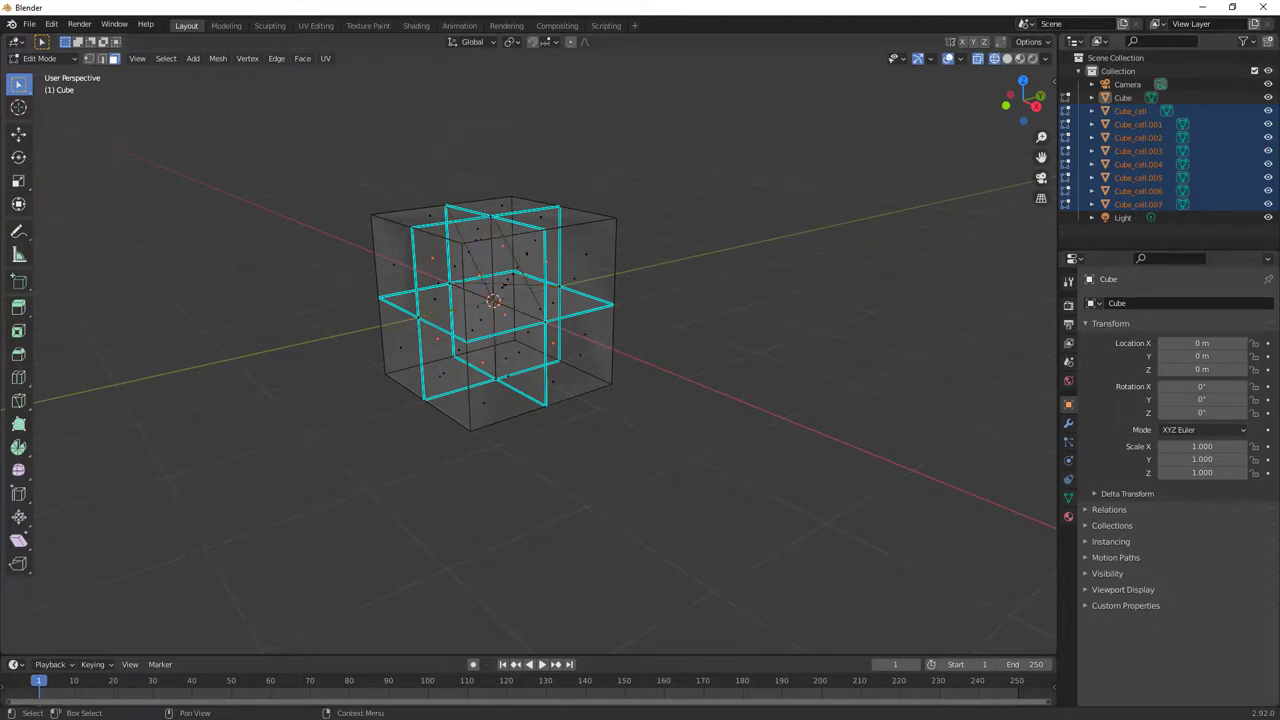
pyautogui.click(1268, 97)
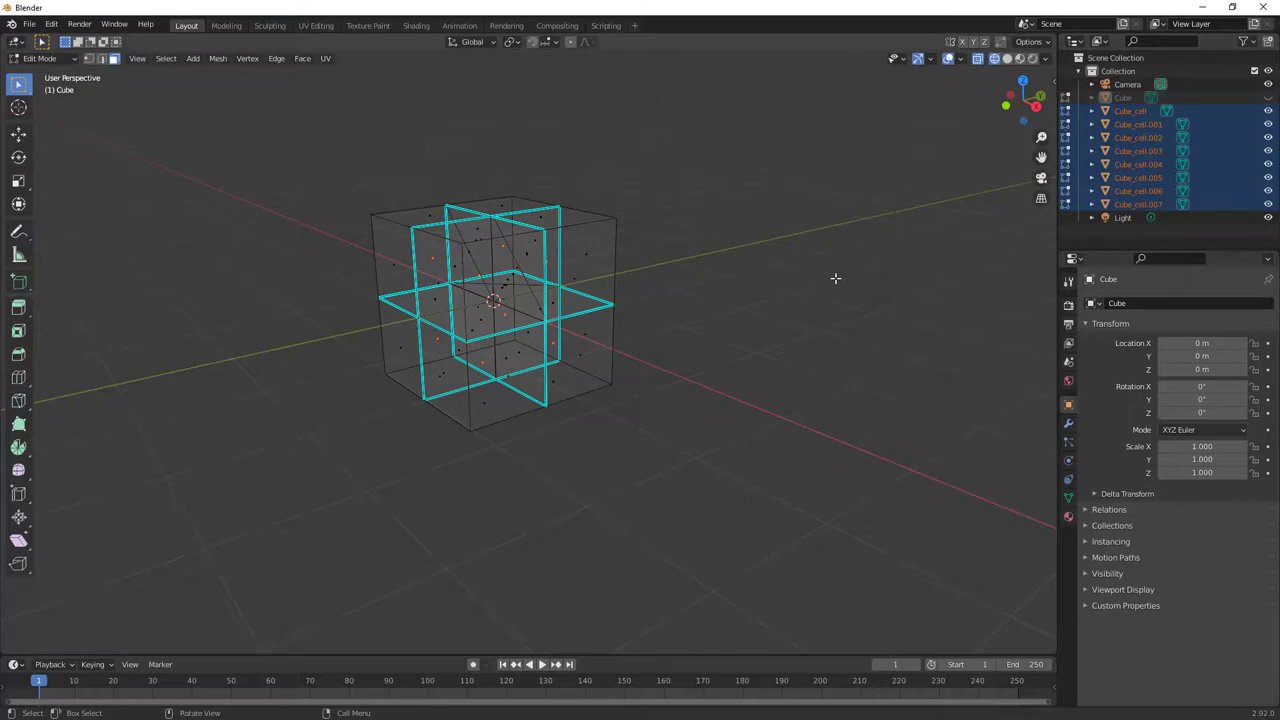
# - Return the fractured cells to Object Mode with solid shading and clear their selection
pyautogui.press('Tab')
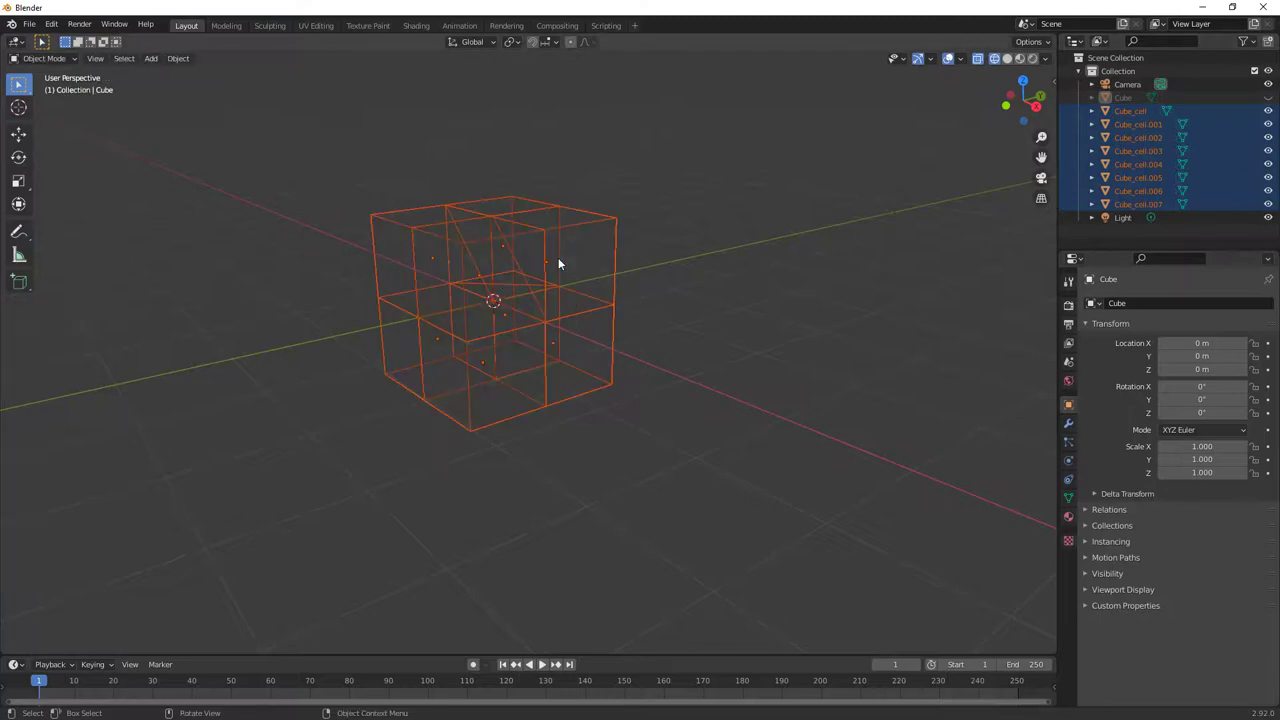
pyautogui.click(1007, 58)
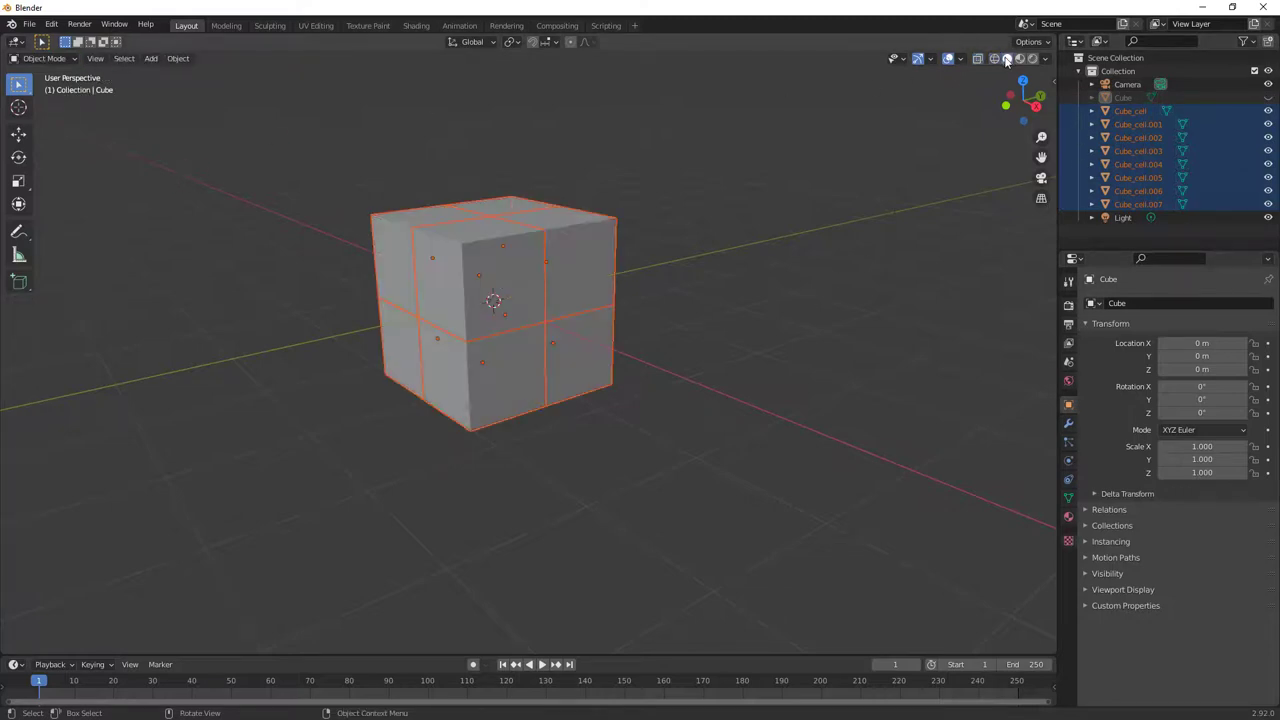
pyautogui.moveTo(933, 261); pyautogui.dragTo(900, 293, button='middle')
pyautogui.click(901, 292)
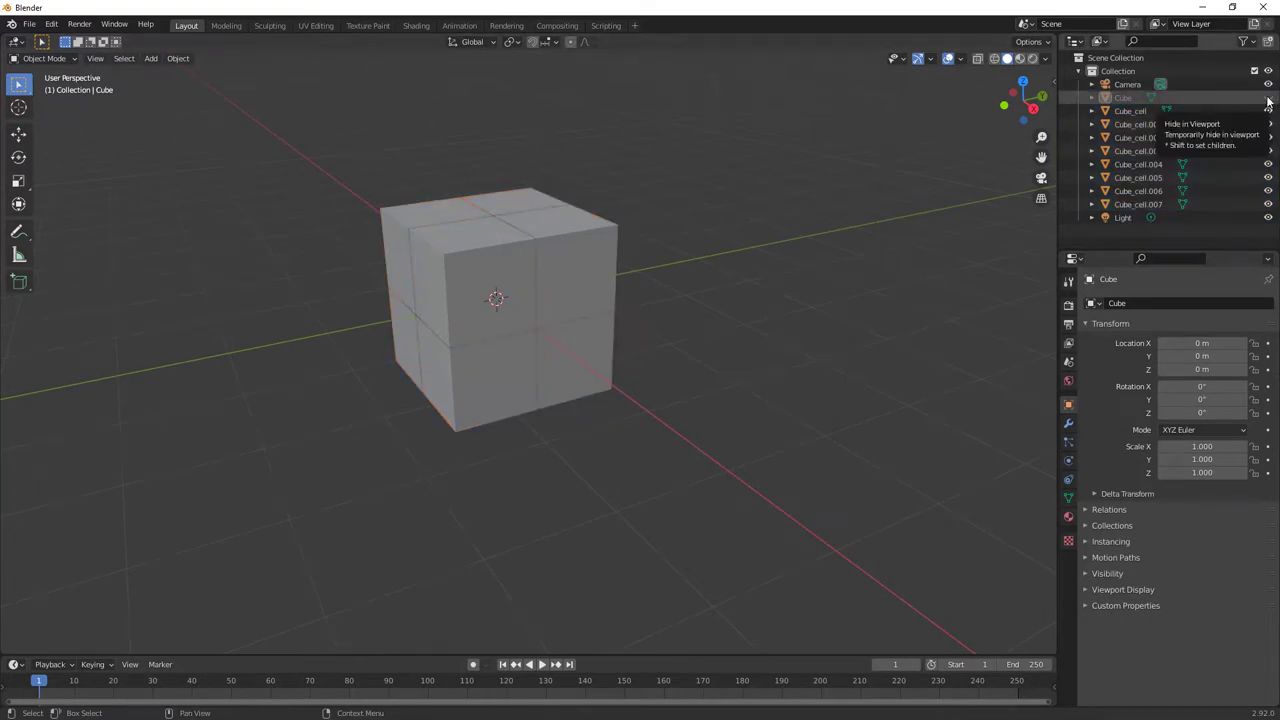
pyautogui.click(1124, 74)
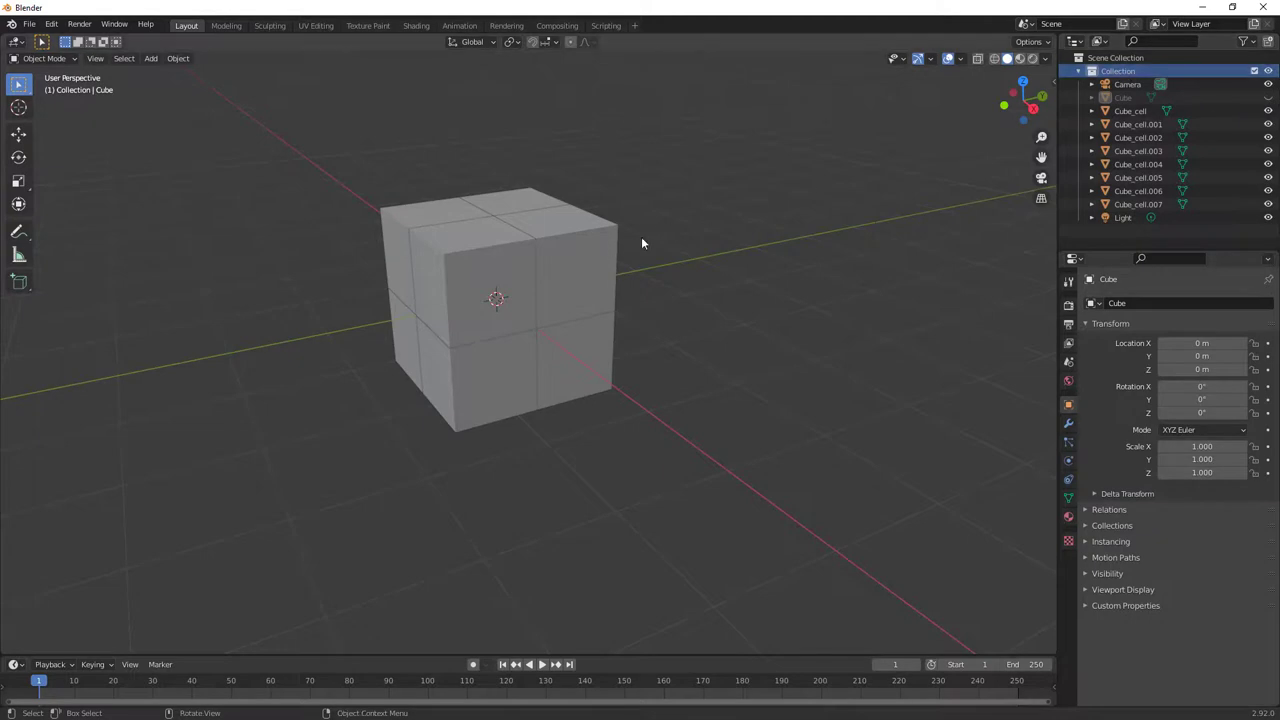
# - Select individual cells of the fractured cube one at a time to examine them as separate objects
pyautogui.click(1143, 110)
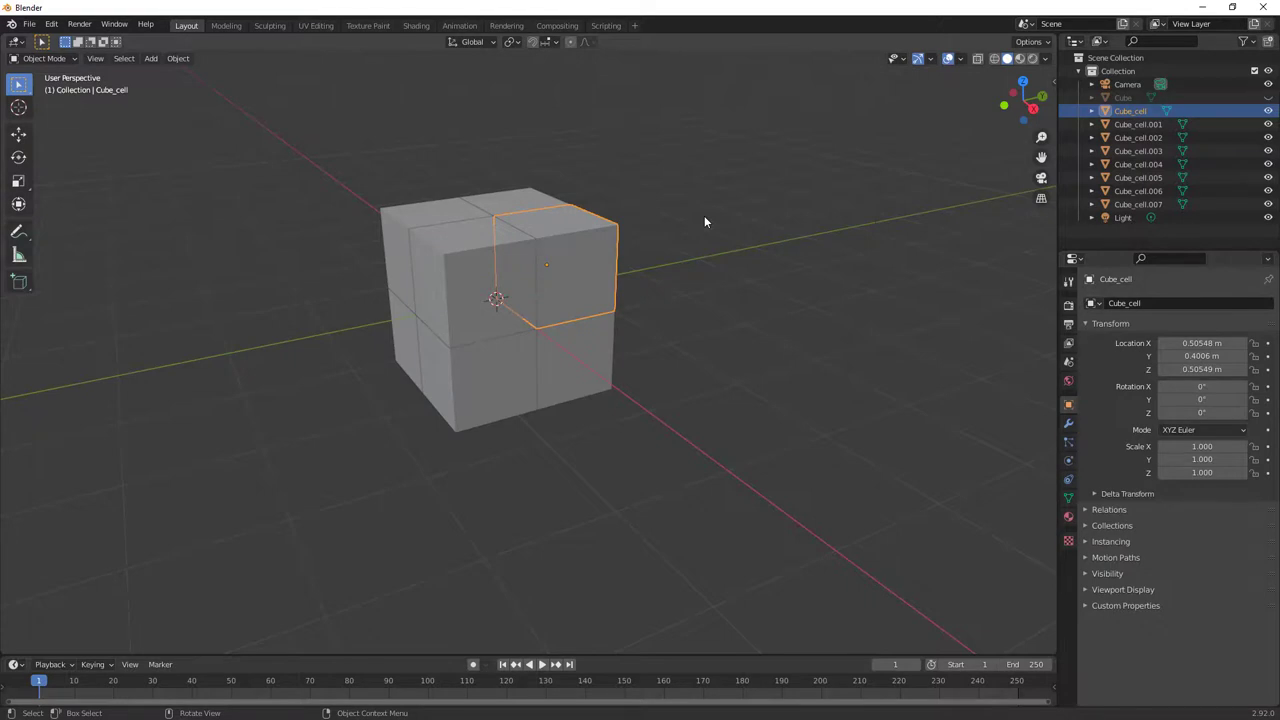
pyautogui.click(735, 463)
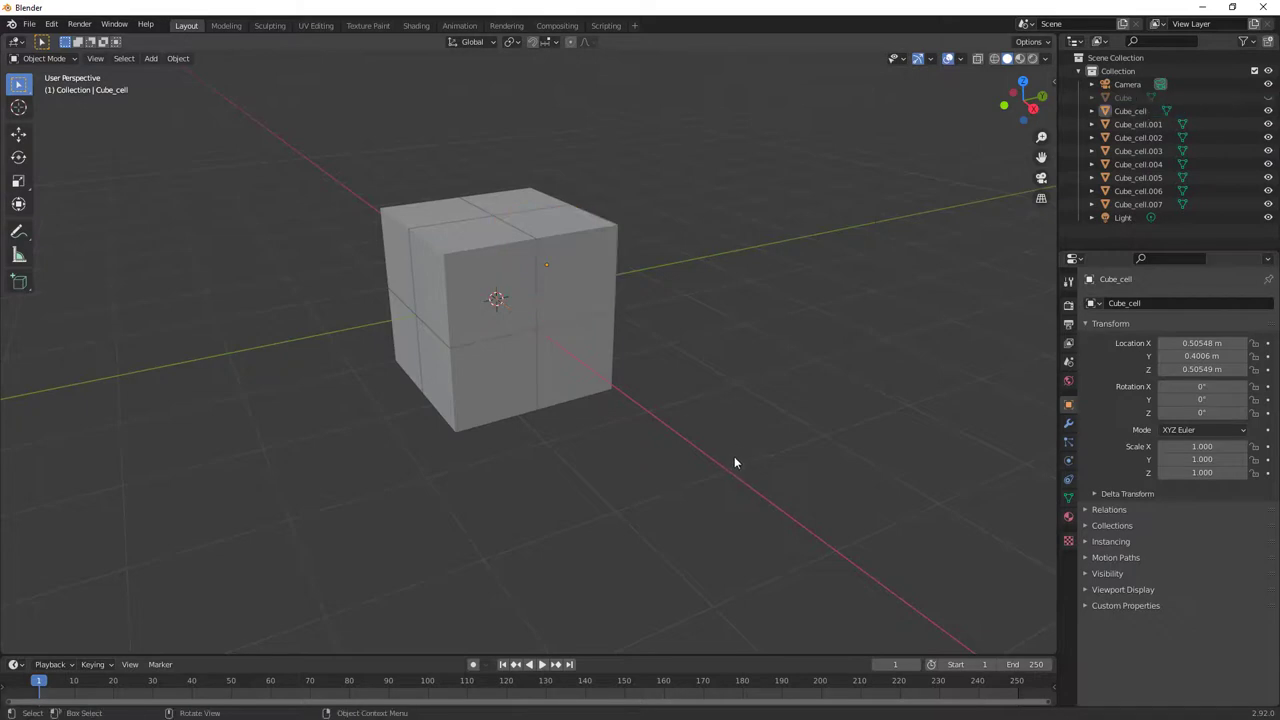
pyautogui.click(587, 354)
pyautogui.moveTo(568, 393); pyautogui.dragTo(576, 378, button='middle')
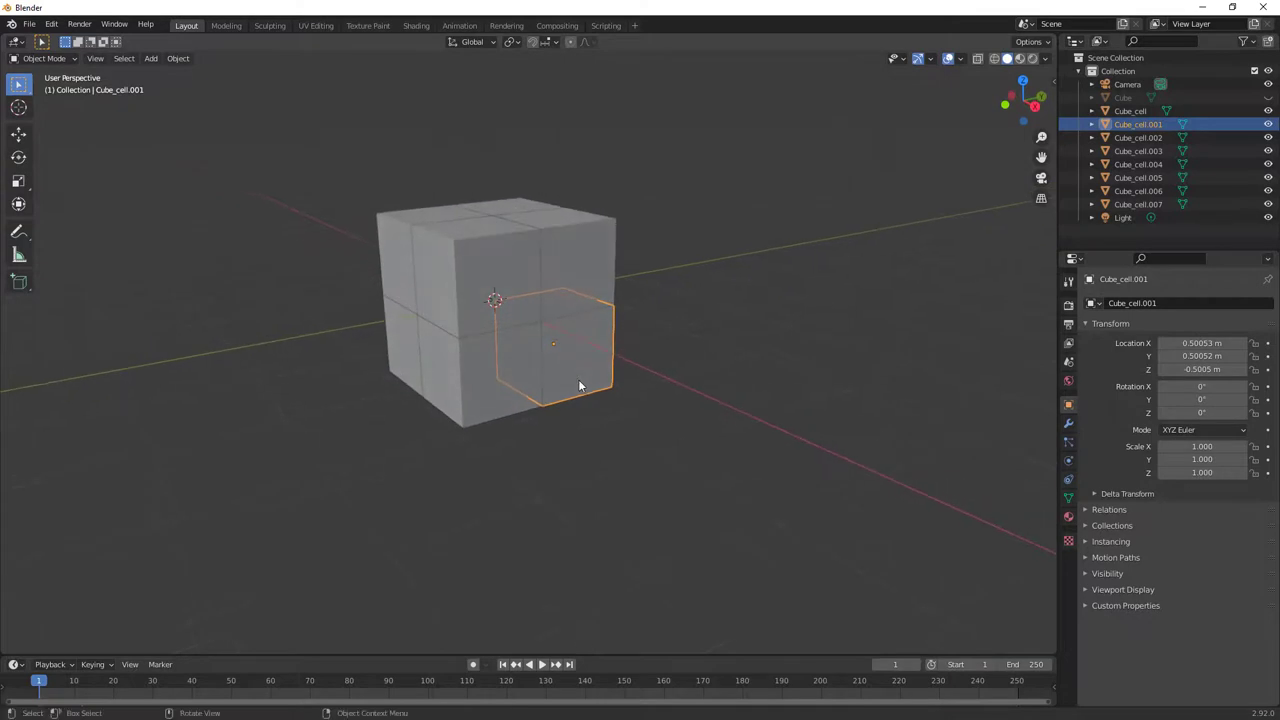
# - Join all the cube cells into a single object, keeping Cube_cell.001 as the active one
pyautogui.moveTo(713, 453); pyautogui.dragTo(368, 149)
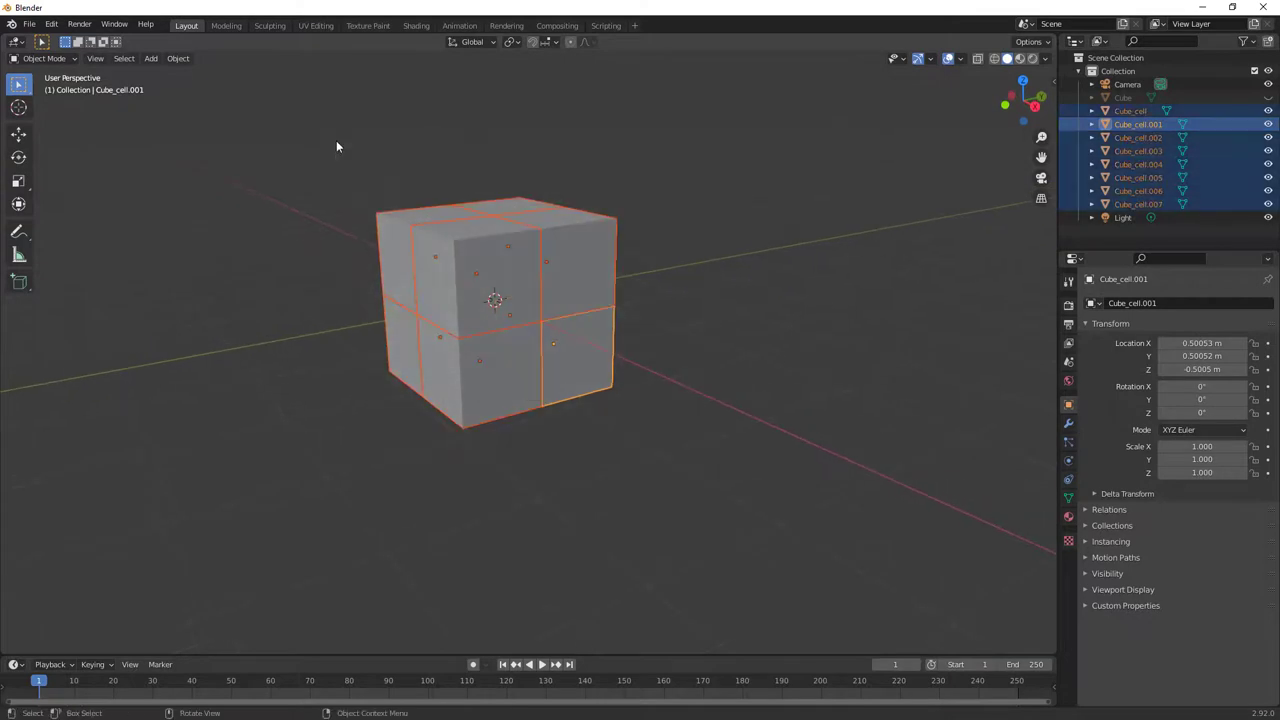
pyautogui.click(182, 58)
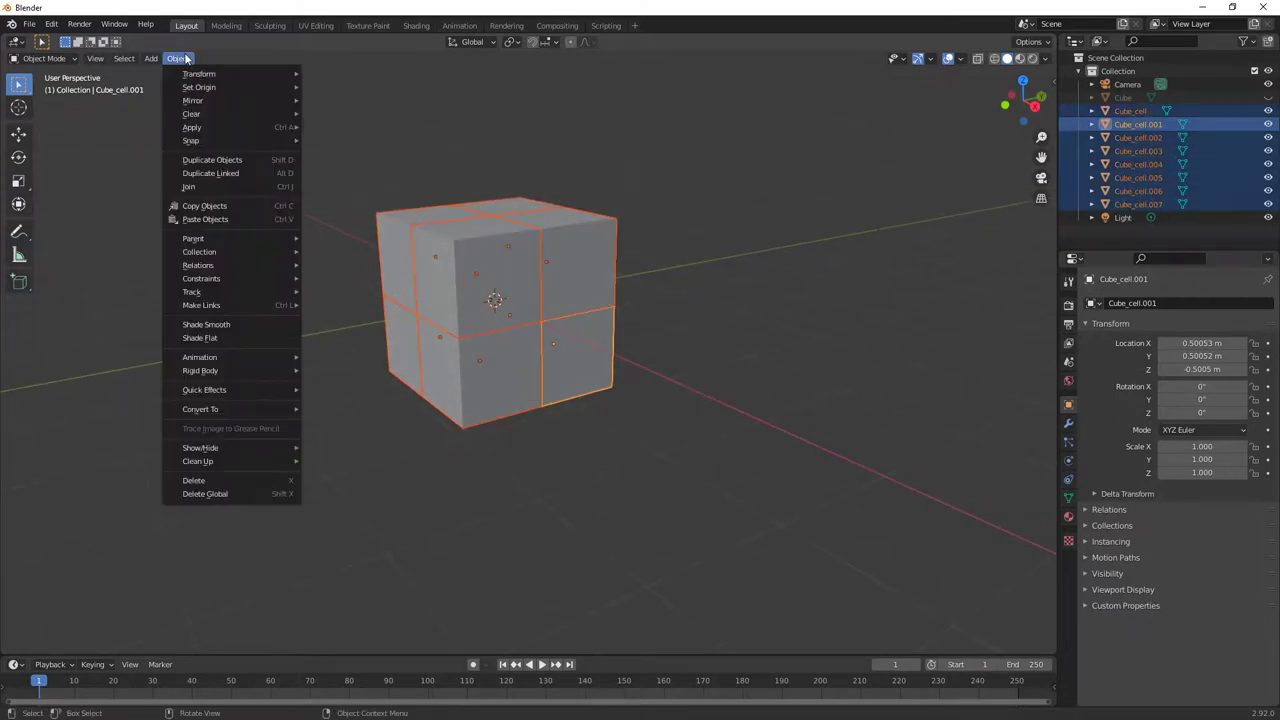
pyautogui.click(220, 185)
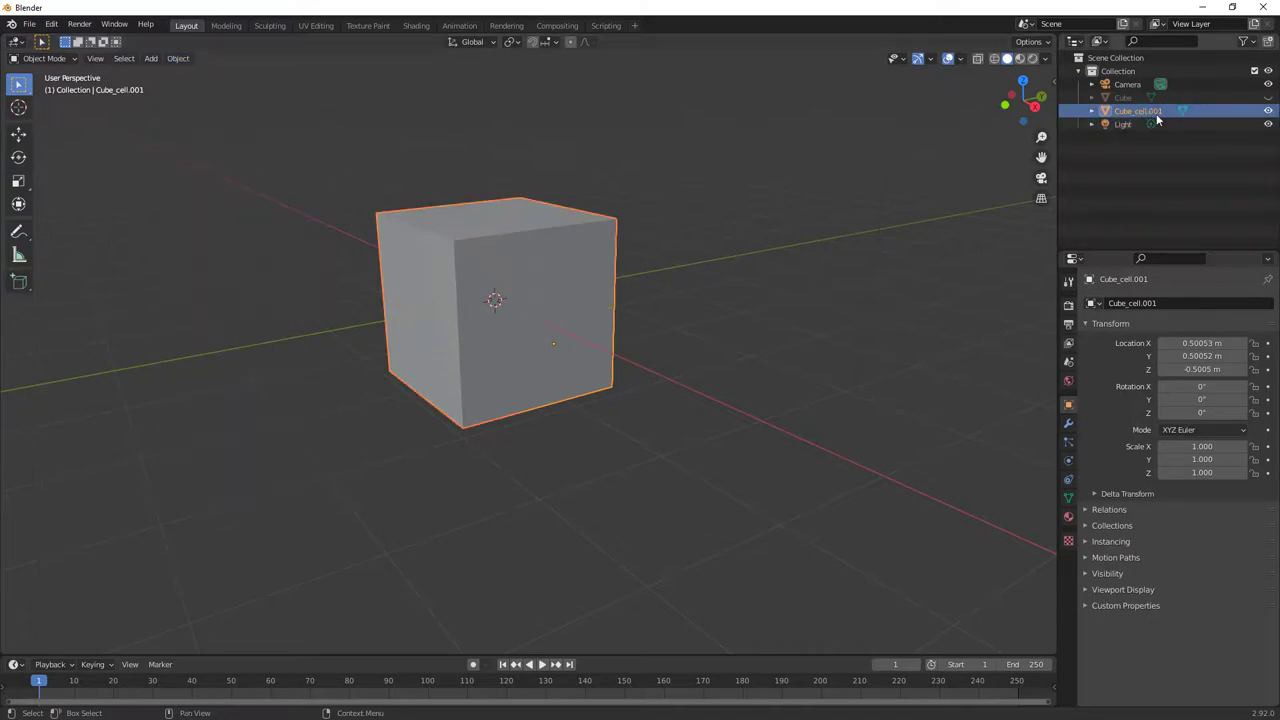
# - Toggle the visibility of the original Cube and the joined Cube_cell.001 to compare them, leaving only the joined object shown
pyautogui.click(1268, 97)
pyautogui.click(1268, 111)
pyautogui.click(1268, 97)
pyautogui.click(1268, 111)
pyautogui.moveTo(584, 239); pyautogui.dragTo(581, 249, button='middle')
pyautogui.click(534, 232)
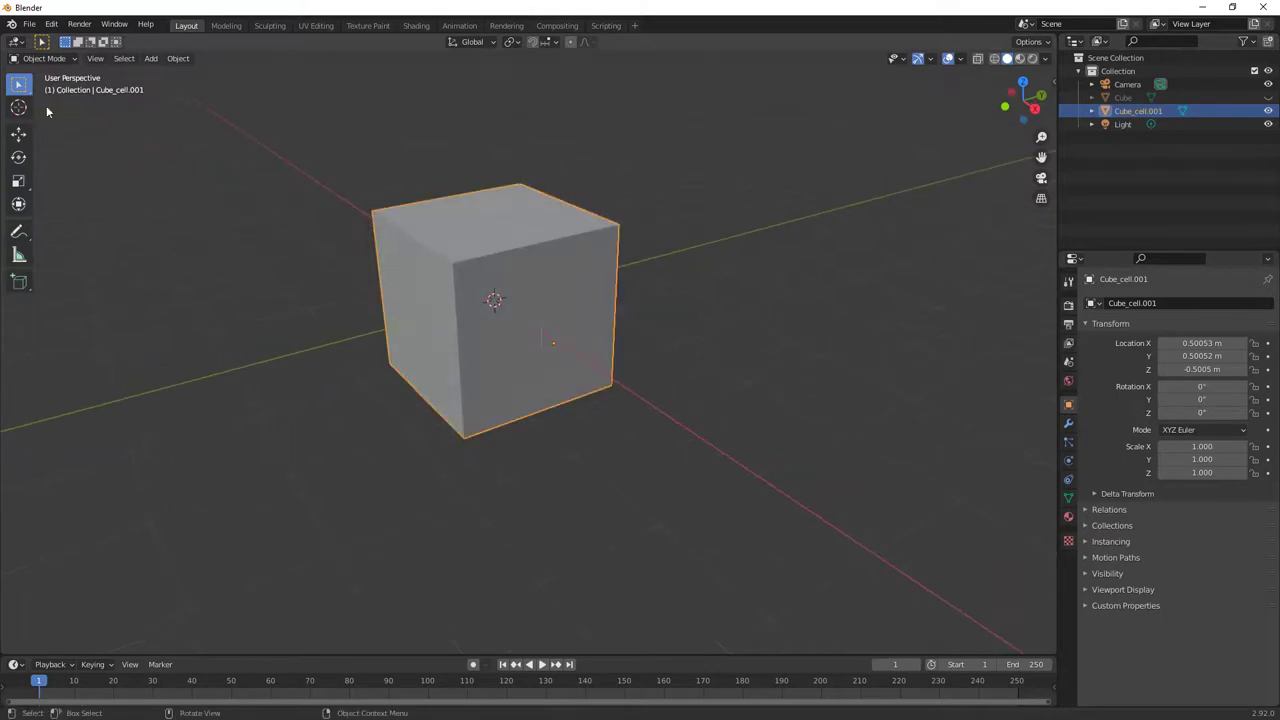
# - Put the joined cube in Edit Mode with wireframe shading and inspect its internal faces
pyautogui.click(44, 58)
pyautogui.click(42, 86)
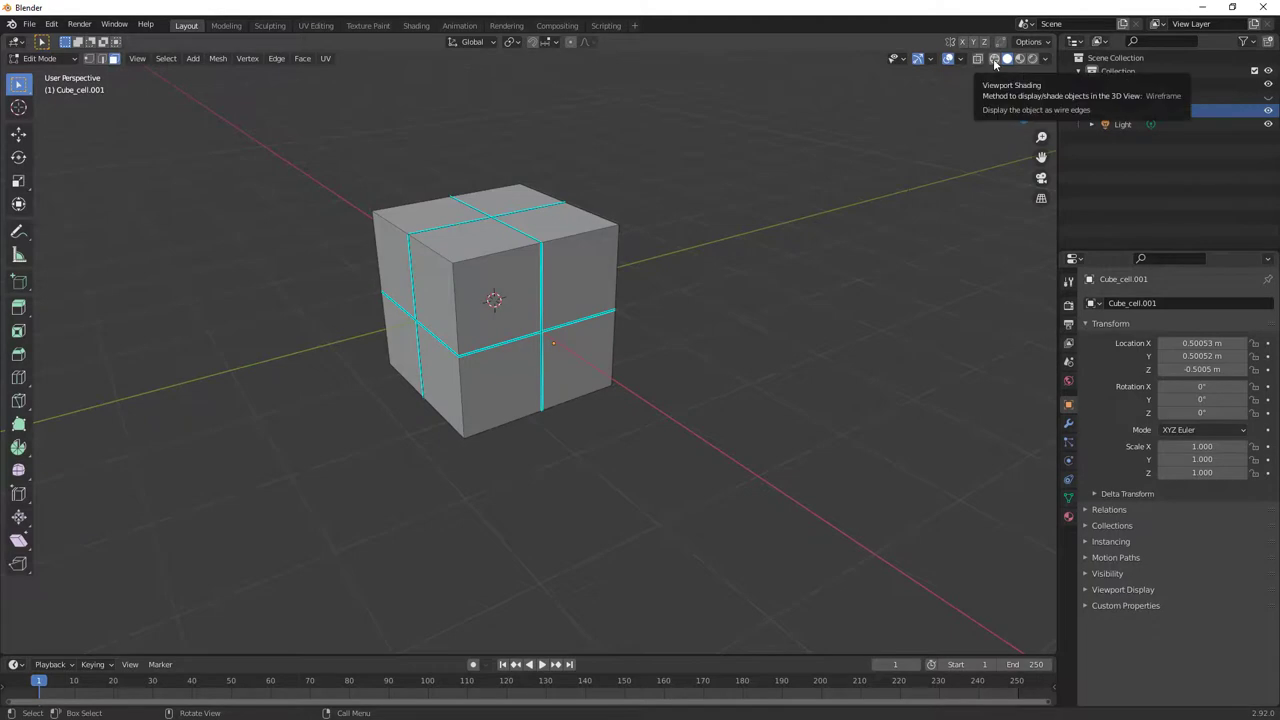
pyautogui.click(993, 58)
pyautogui.moveTo(743, 331); pyautogui.dragTo(779, 310, button='middle')
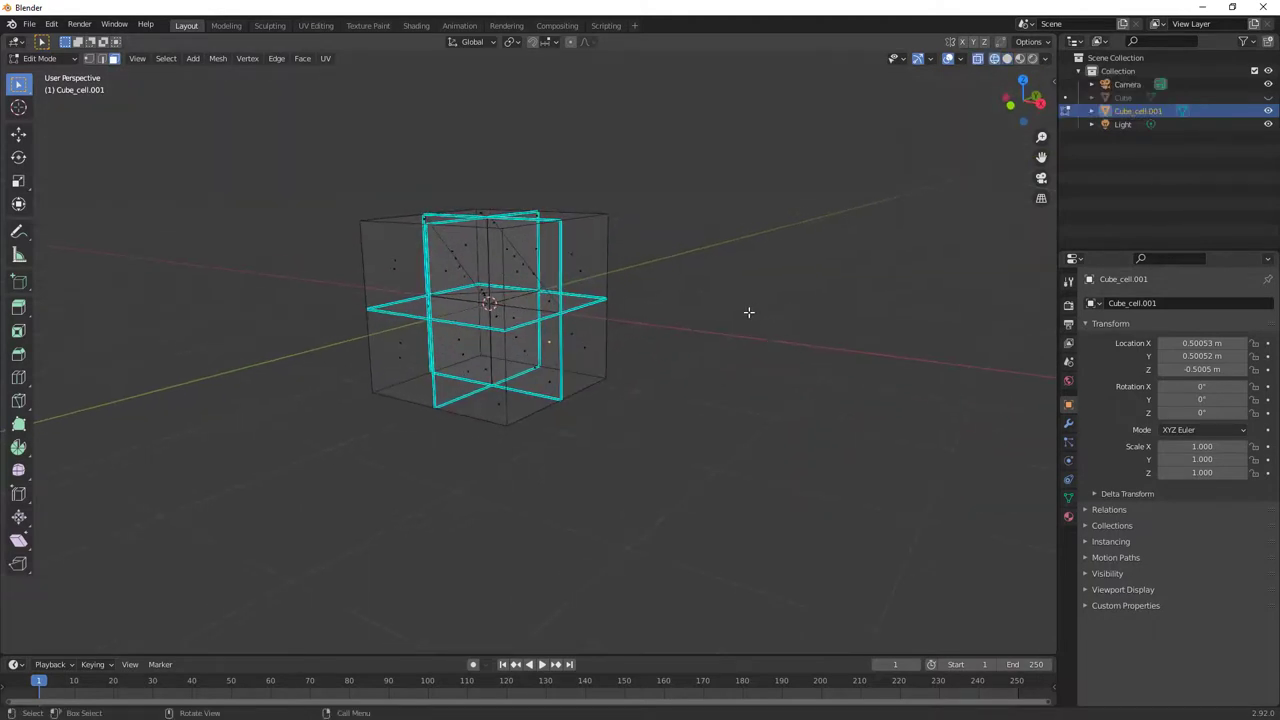
pyautogui.moveTo(748, 312); pyautogui.dragTo(708, 340, button='middle')
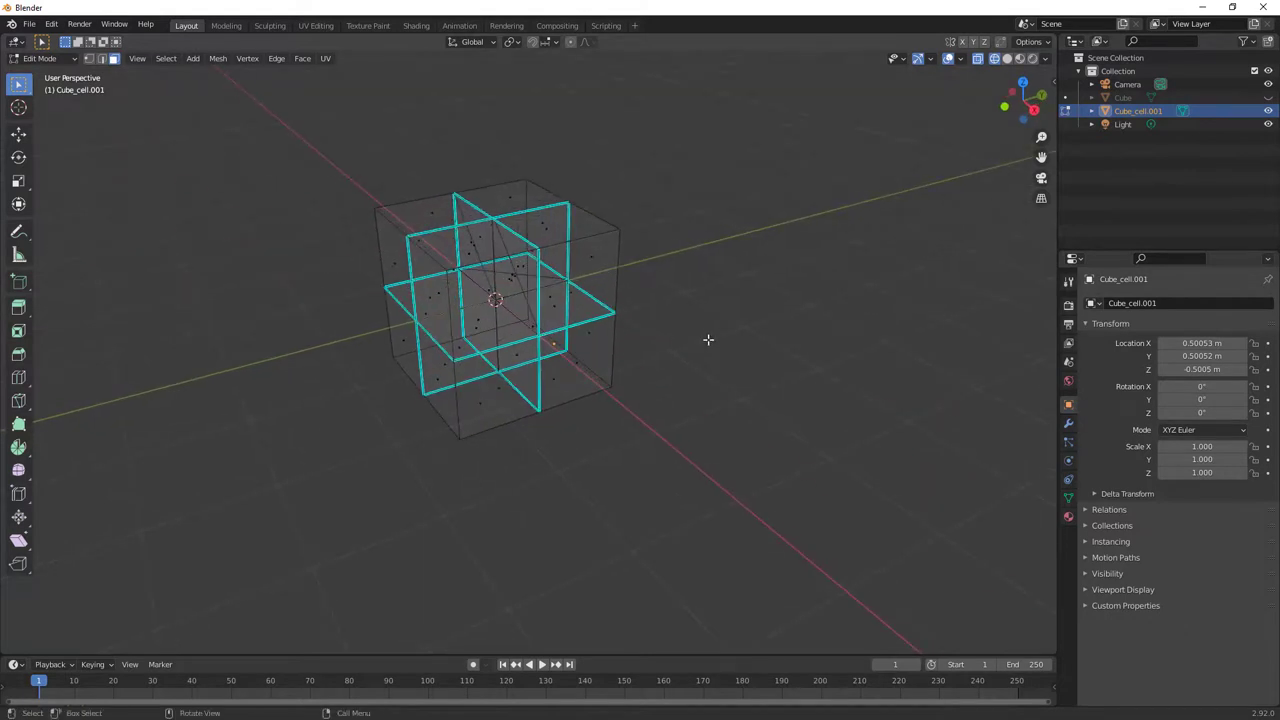
# - Select the joined cube's entire mesh and merge its vertices by distance
pyautogui.moveTo(733, 501); pyautogui.dragTo(305, 117)
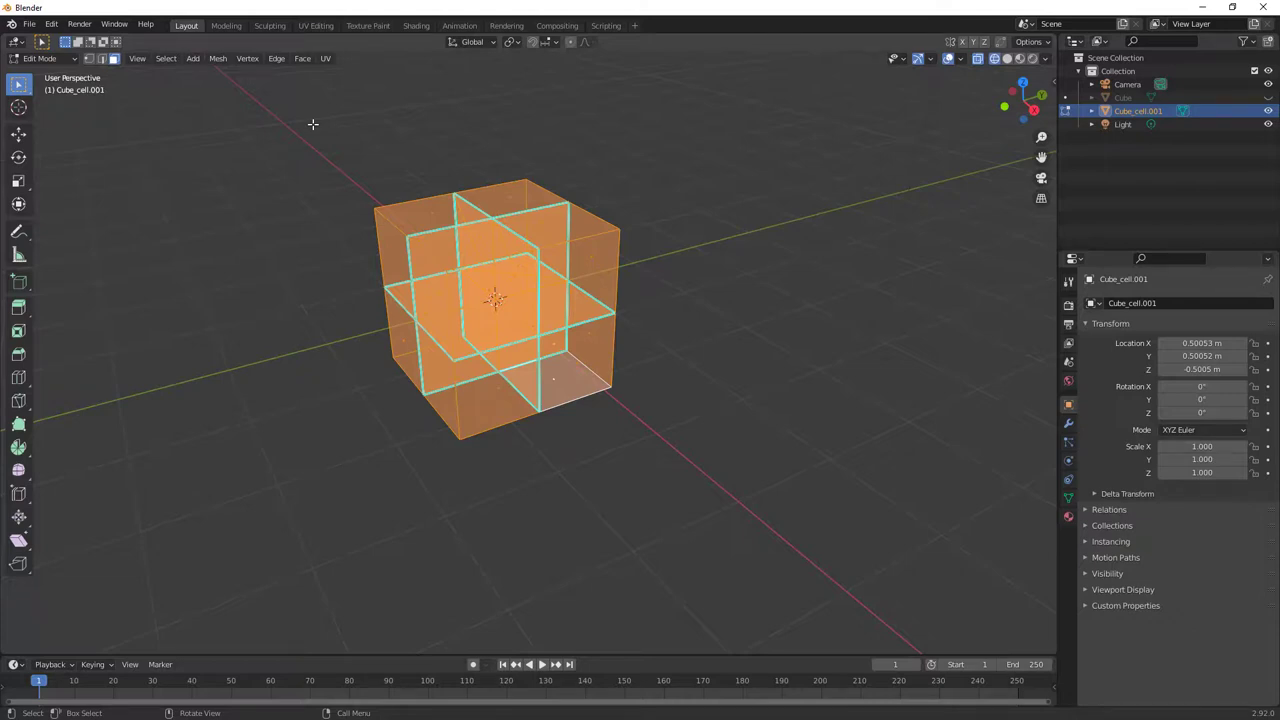
pyautogui.click(216, 59)
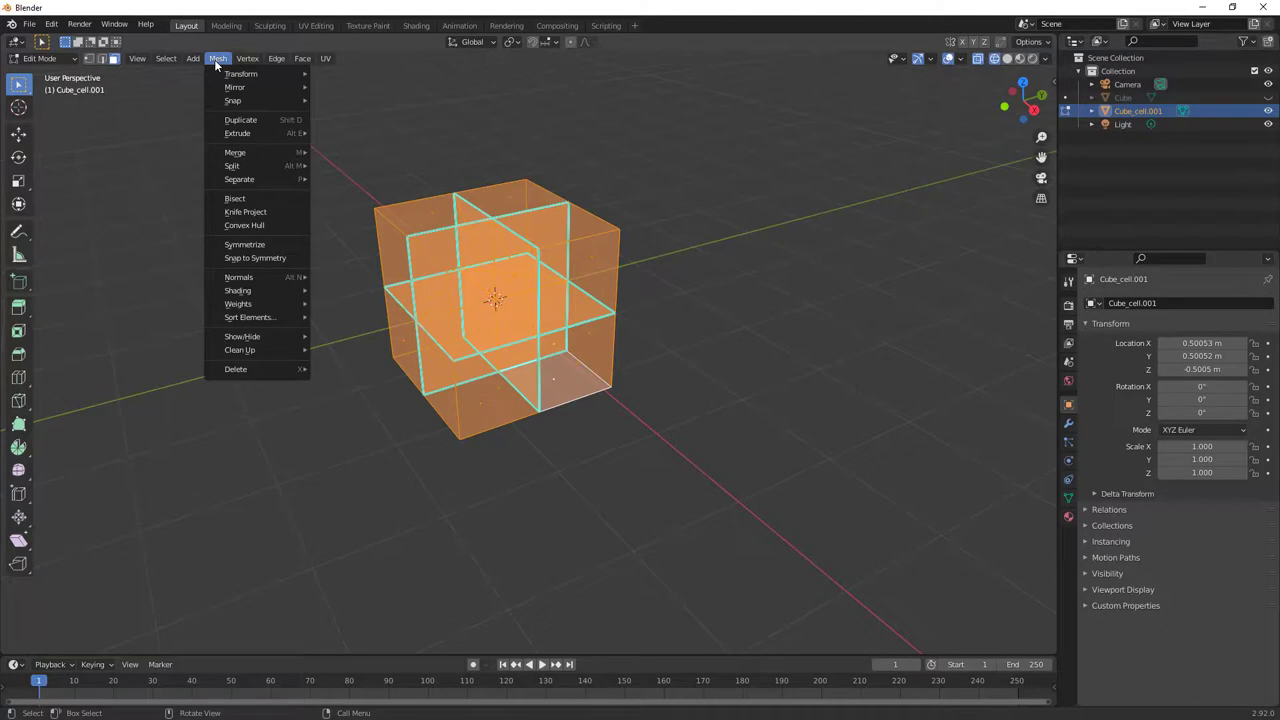
pyautogui.moveTo(269, 153)
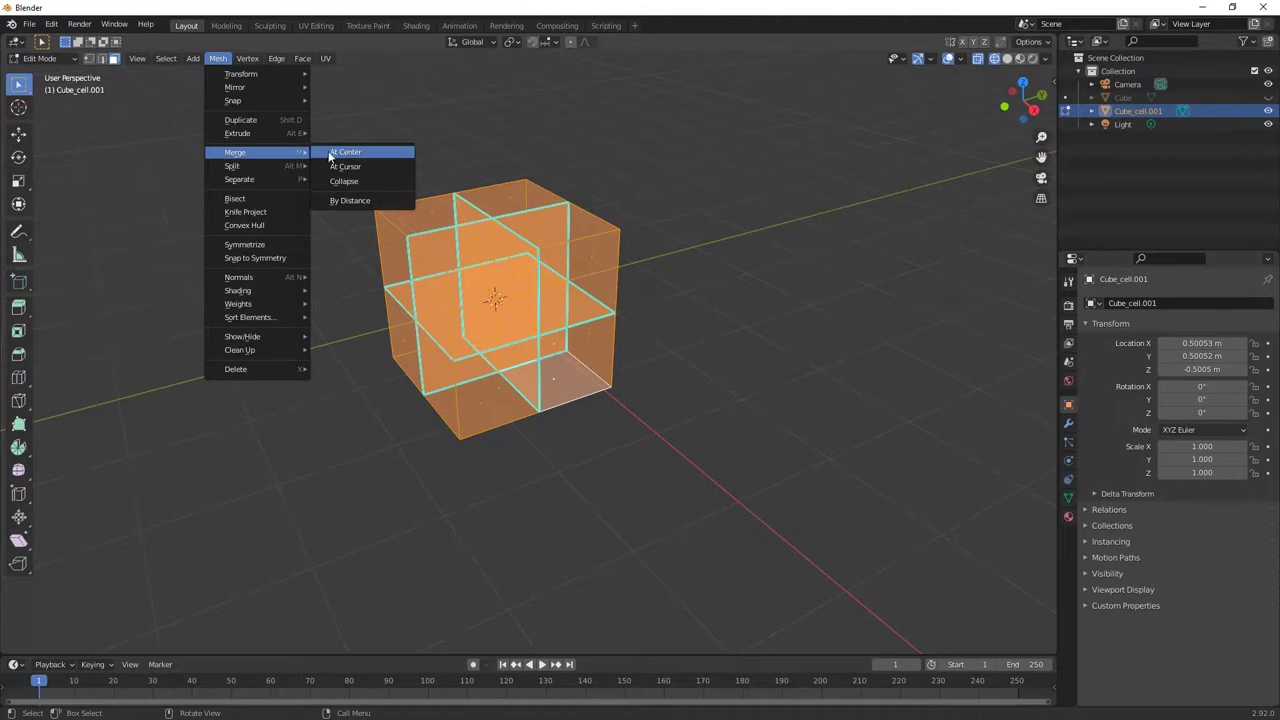
pyautogui.click(357, 201)
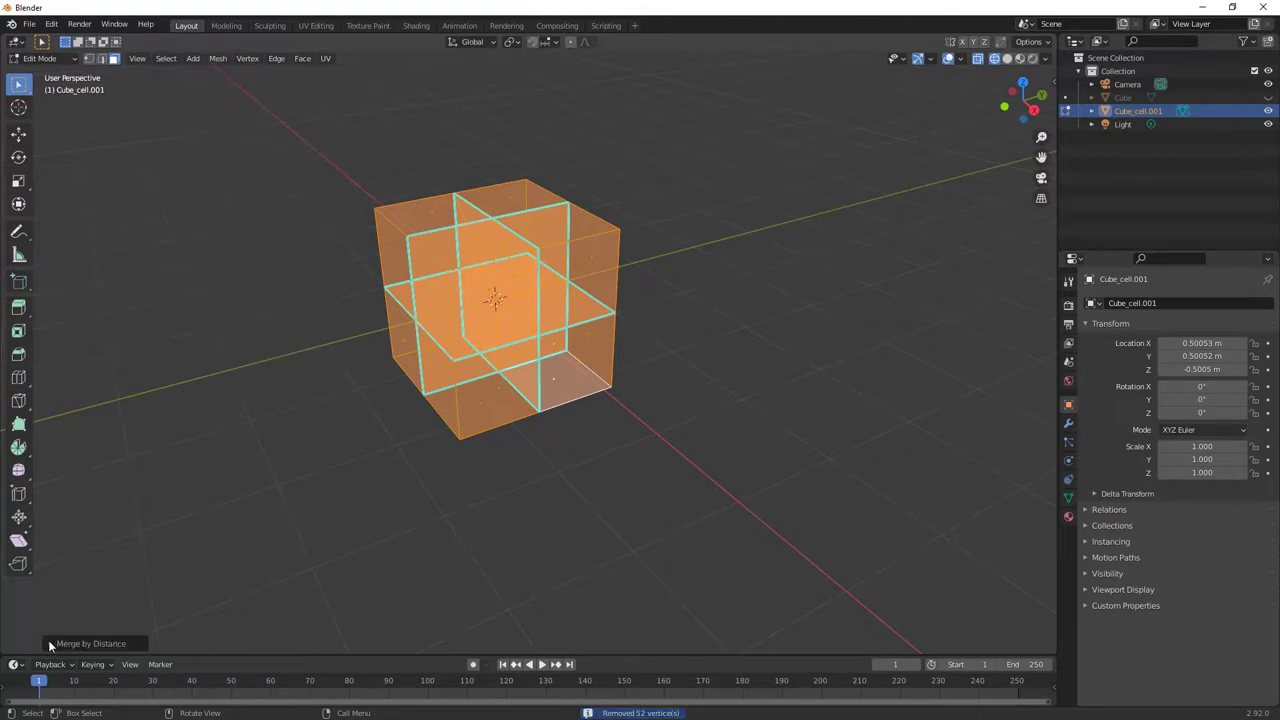
# - Set the merge distance to 0.1 m with Sharp Edges enabled, and check the result in the Info Log
pyautogui.click(49, 641)
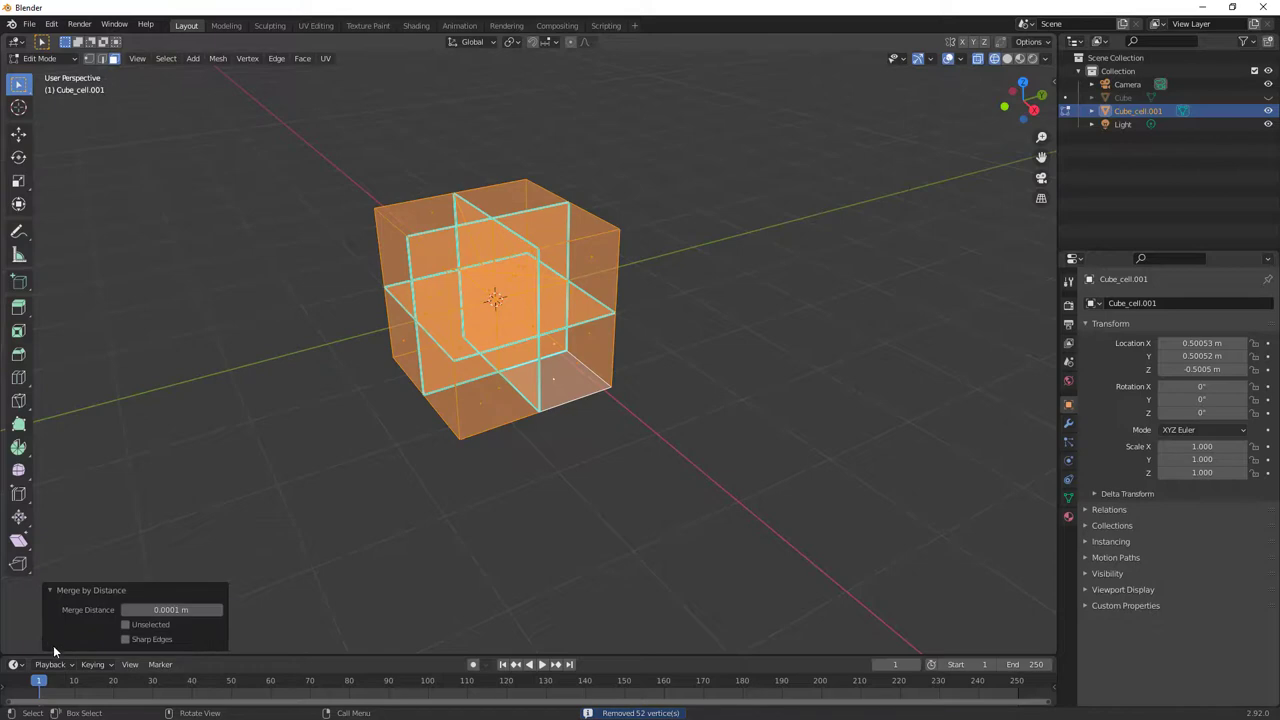
pyautogui.click(167, 610)
pyautogui.click(167, 610)
pyautogui.hotkey('ctrl', 'a')
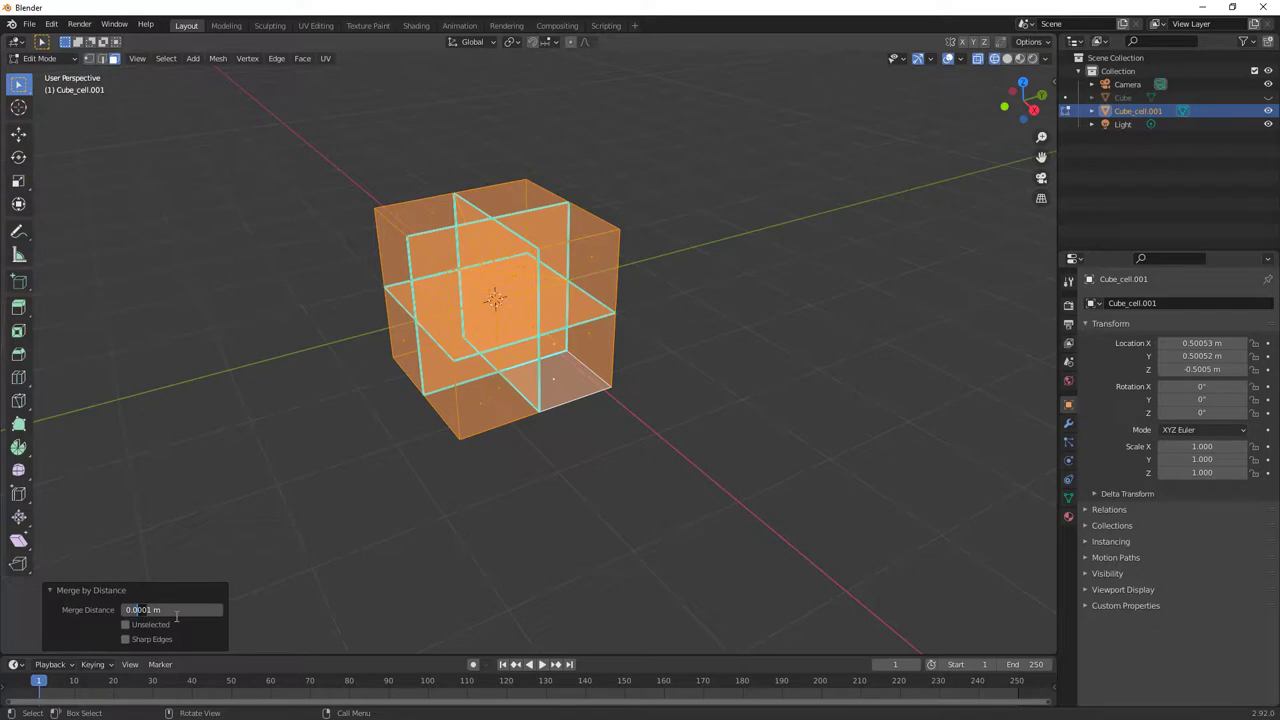
pyautogui.press('Delete')
pyautogui.press('Delete')
pyautogui.press('Delete')
pyautogui.click(126, 639)
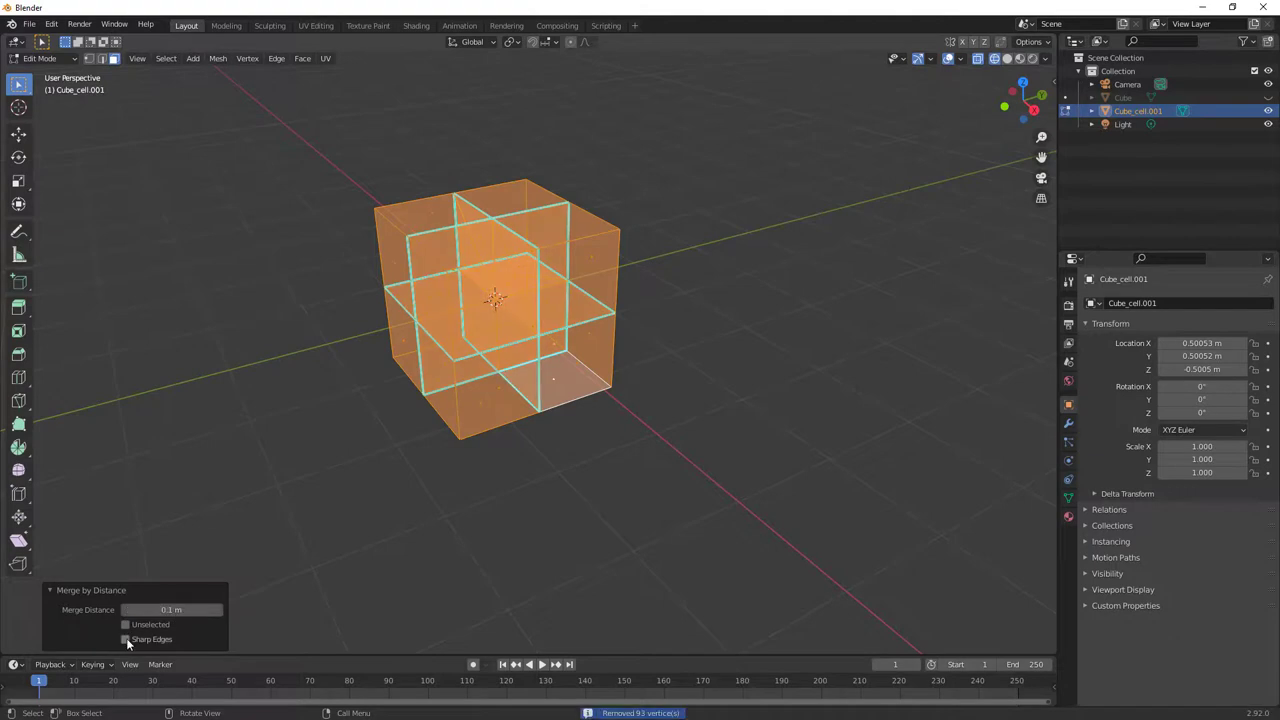
pyautogui.click(648, 714)
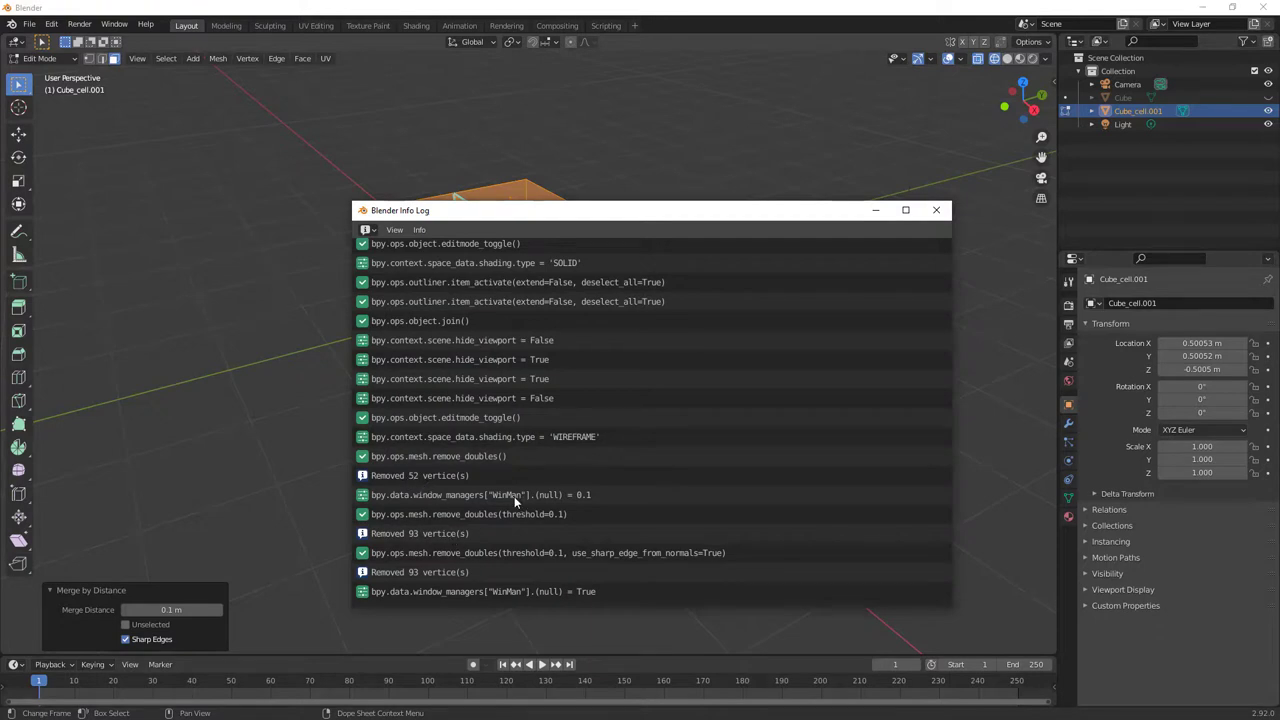
pyautogui.click(936, 210)
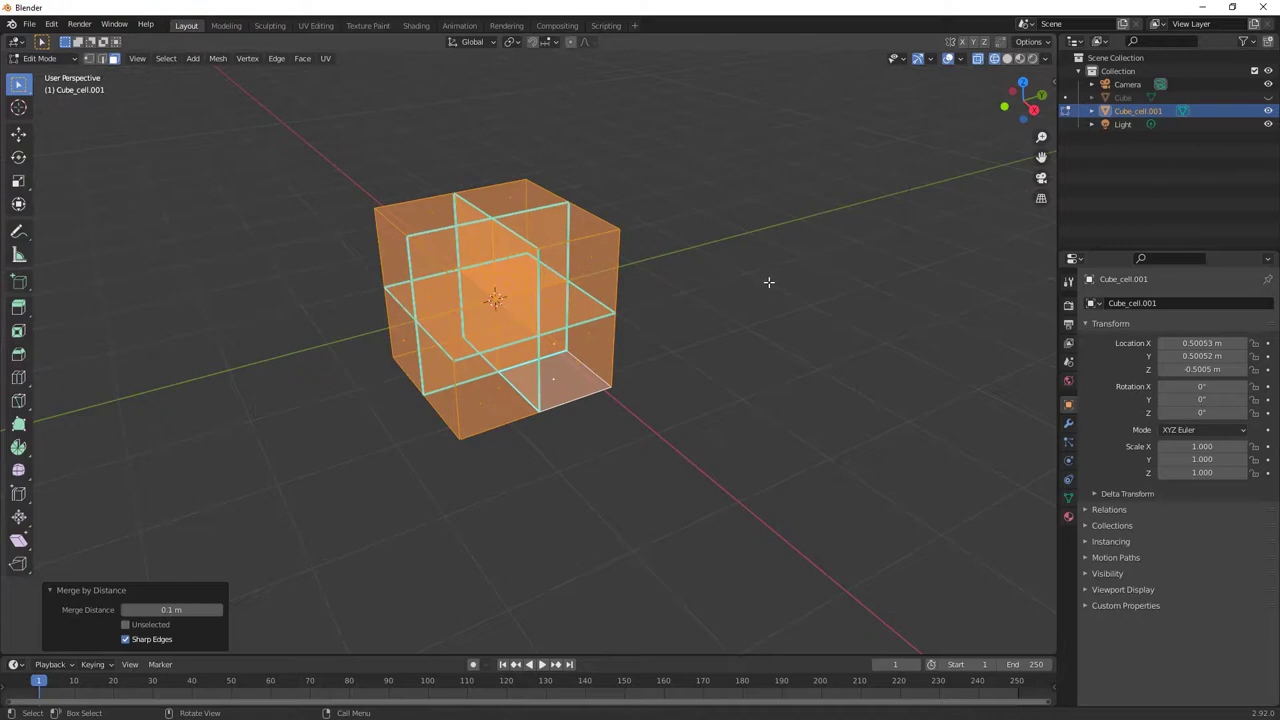
# - Deselect the whole mesh and switch to edge selection mode
pyautogui.click(715, 407)
pyautogui.click(538, 378)
pyautogui.moveTo(538, 378); pyautogui.dragTo(594, 343, button='middle')
pyautogui.moveTo(570, 355); pyautogui.dragTo(268, 178, button='middle')
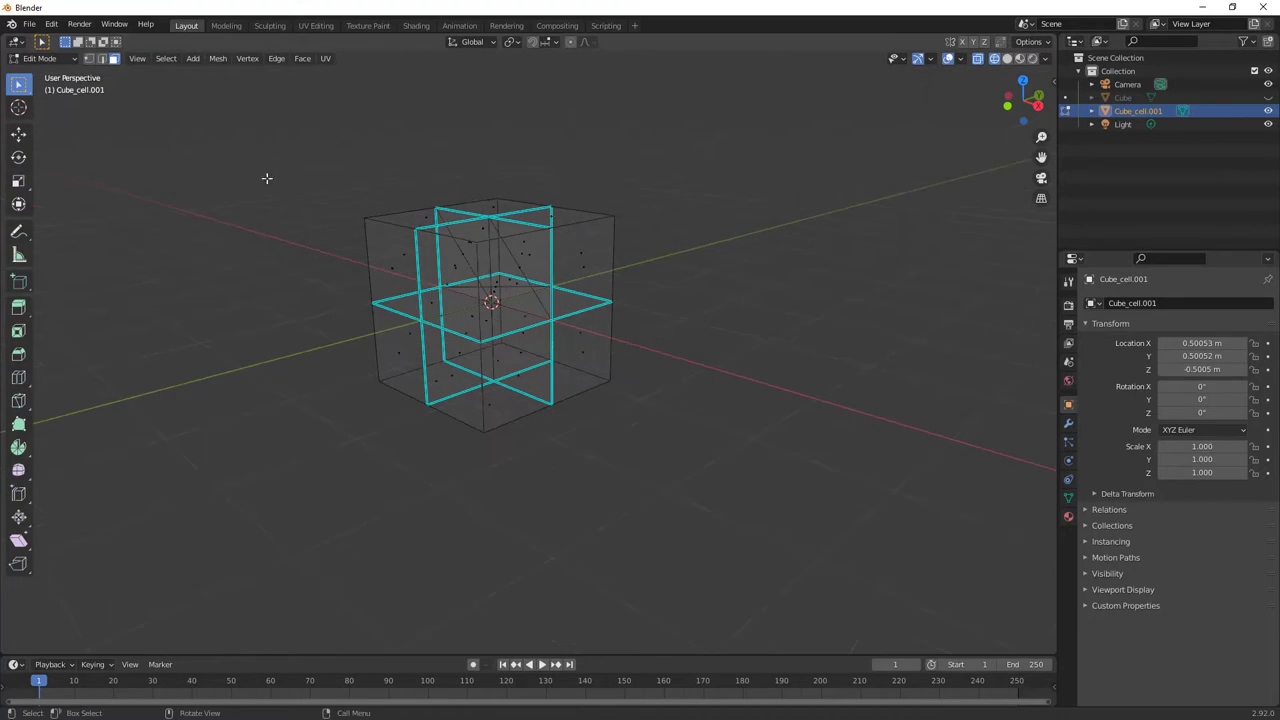
pyautogui.click(105, 61)
# - Dissolve the interior diagonal edge running from the top face's centre to the centre of the +X face
pyautogui.scroll(5, 515, 257)
pyautogui.moveTo(515, 257)
pyautogui.mouseDown(button='middle')
pyautogui.moveTo(509, 240)
pyautogui.moveTo(503, 268)
pyautogui.moveTo(503, 246)
pyautogui.mouseUp(button='middle')
pyautogui.click(503, 251)
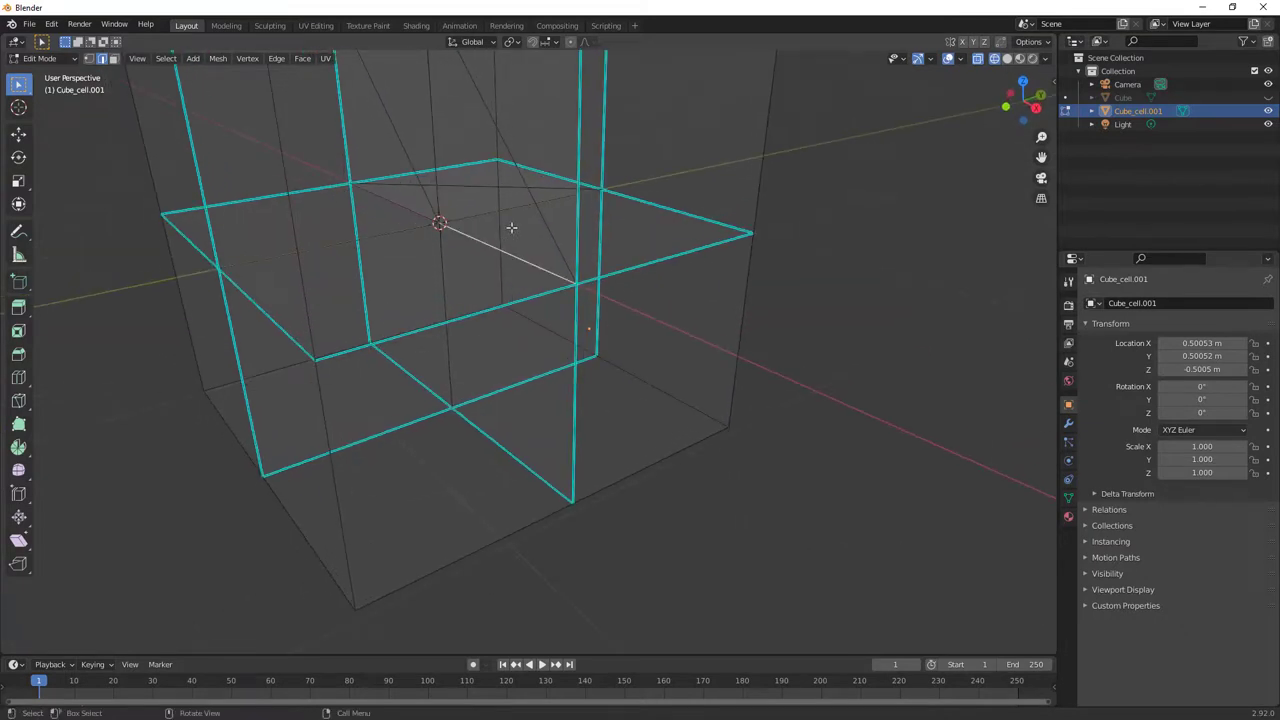
pyautogui.click(555, 240)
pyautogui.keyDown('shift'); pyautogui.moveTo(557, 243); pyautogui.dragTo(646, 342, button='middle'); pyautogui.keyUp('shift')
pyautogui.scroll(-4, 561, 290)
pyautogui.press('shift')
pyautogui.keyDown('shift'); pyautogui.moveTo(624, 371); pyautogui.dragTo(653, 348, button='middle'); pyautogui.keyUp('shift')
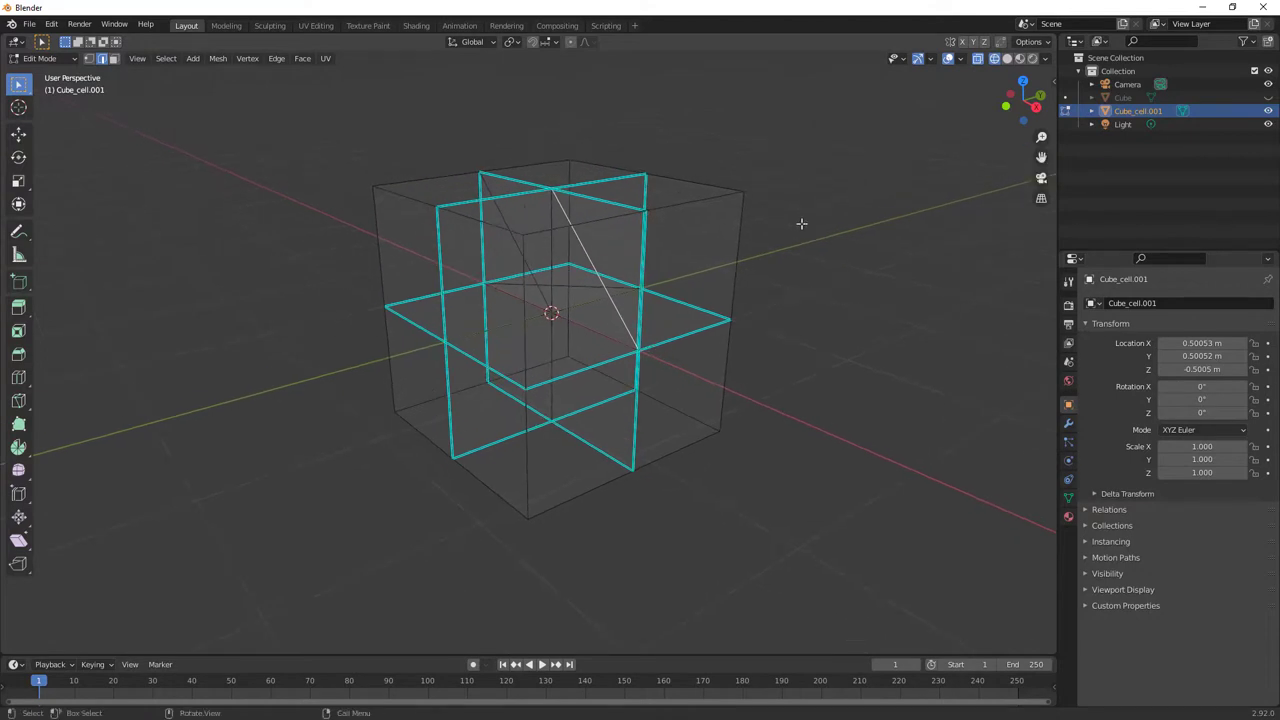
pyautogui.moveTo(580, 297)
pyautogui.mouseDown(button='middle')
pyautogui.moveTo(554, 309)
pyautogui.moveTo(582, 315)
pyautogui.mouseUp(button='middle')
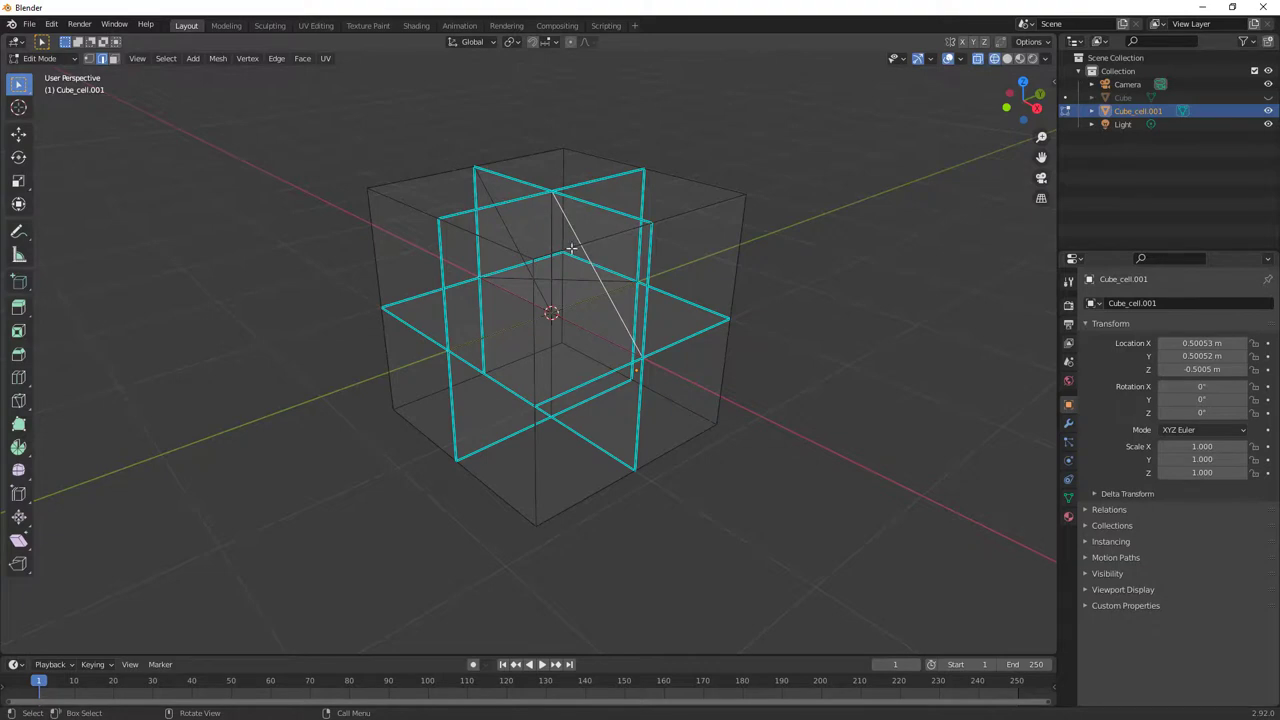
pyautogui.click(277, 60)
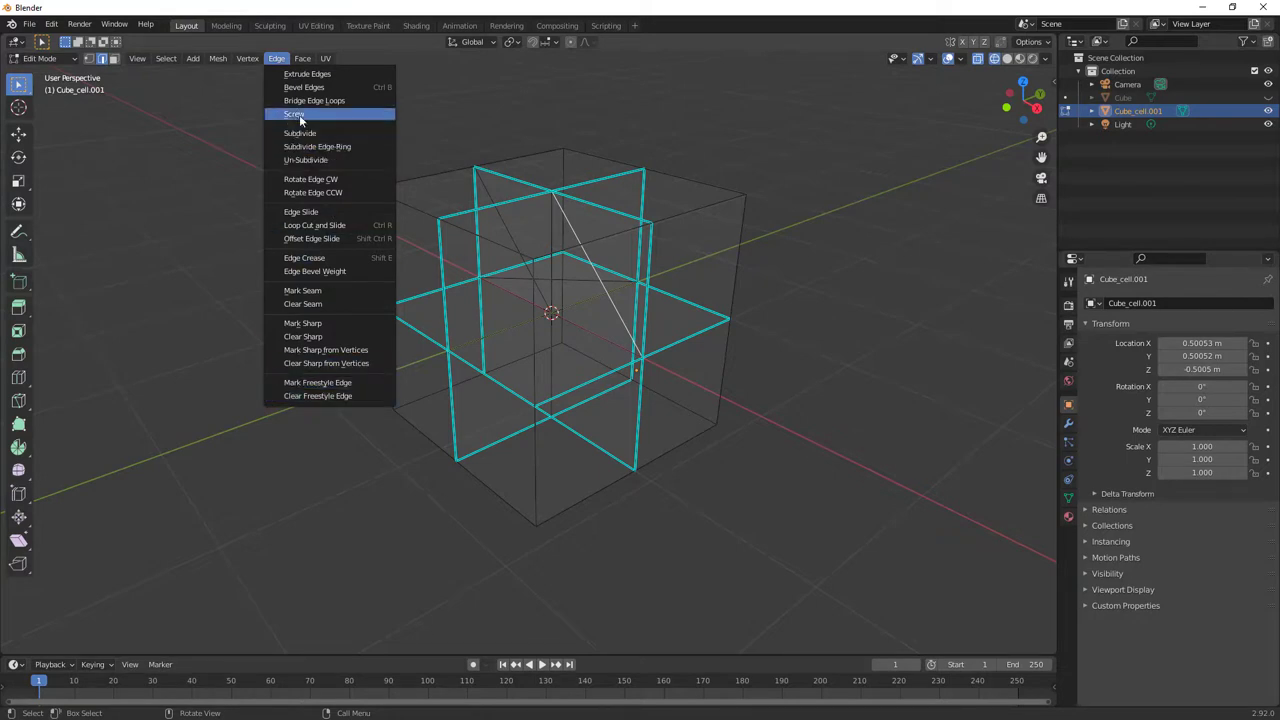
pyautogui.click(222, 61)
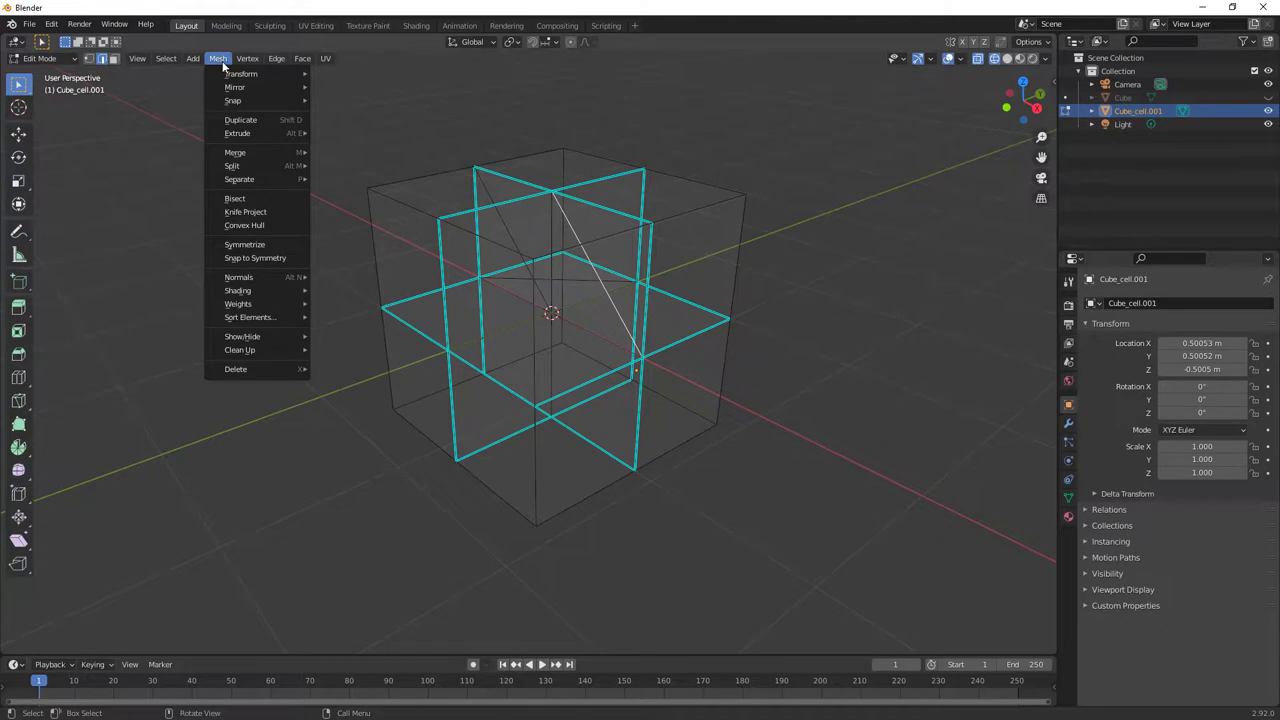
pyautogui.moveTo(254, 372)
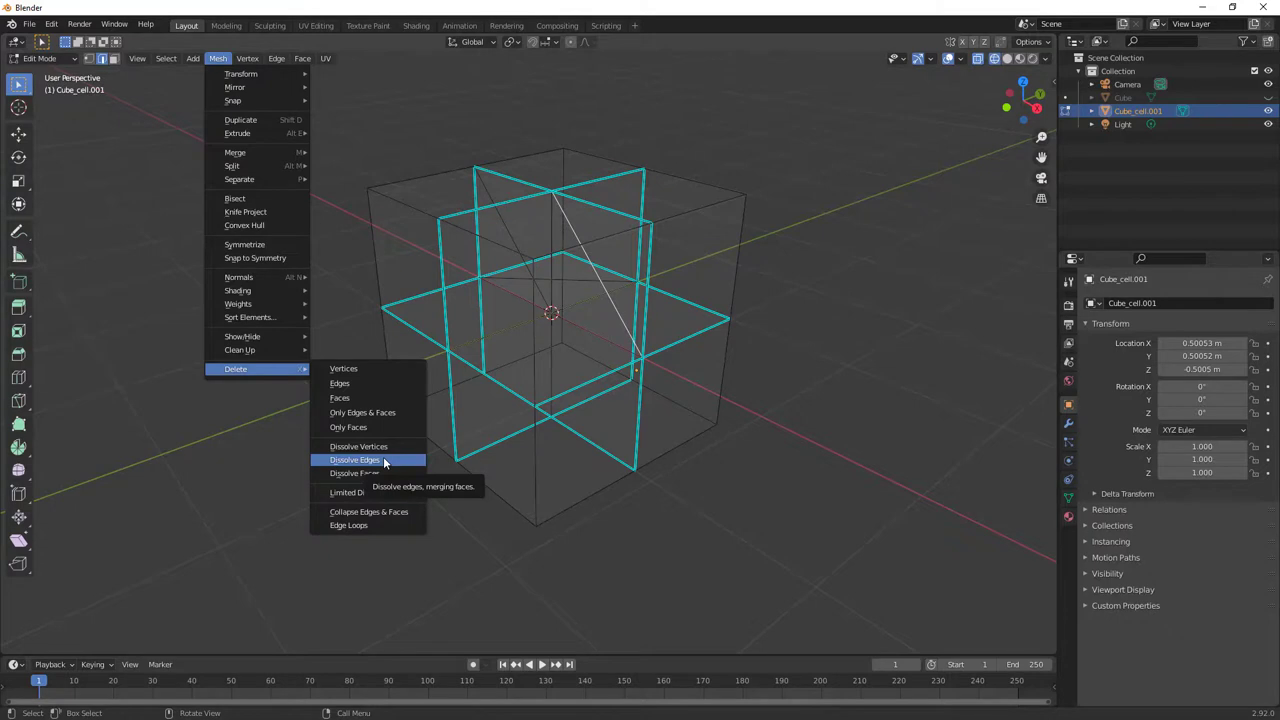
pyautogui.click(383, 460)
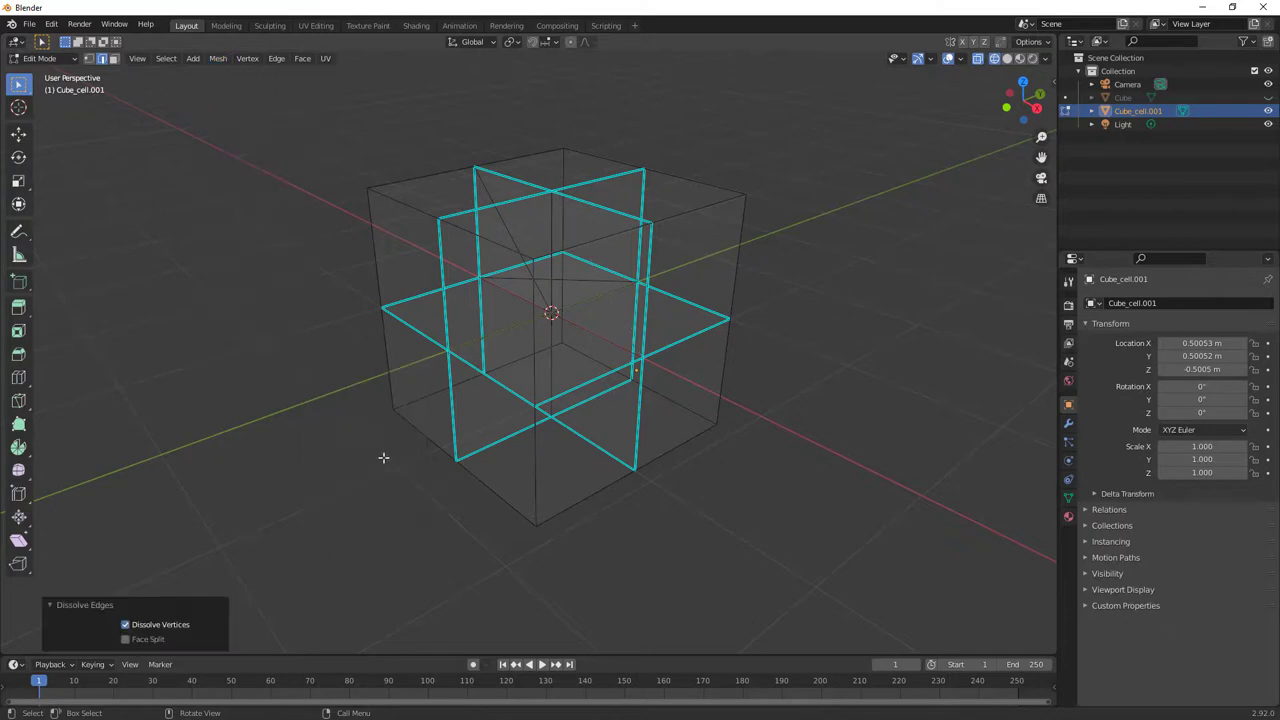
# - Dissolve the interior diagonal edge running from the midpoint of the top face's back edge to the cube's centre
pyautogui.moveTo(542, 458)
pyautogui.mouseDown(button='middle')
pyautogui.moveTo(486, 534)
pyautogui.moveTo(500, 531)
pyautogui.moveTo(528, 440)
pyautogui.mouseUp(button='middle')
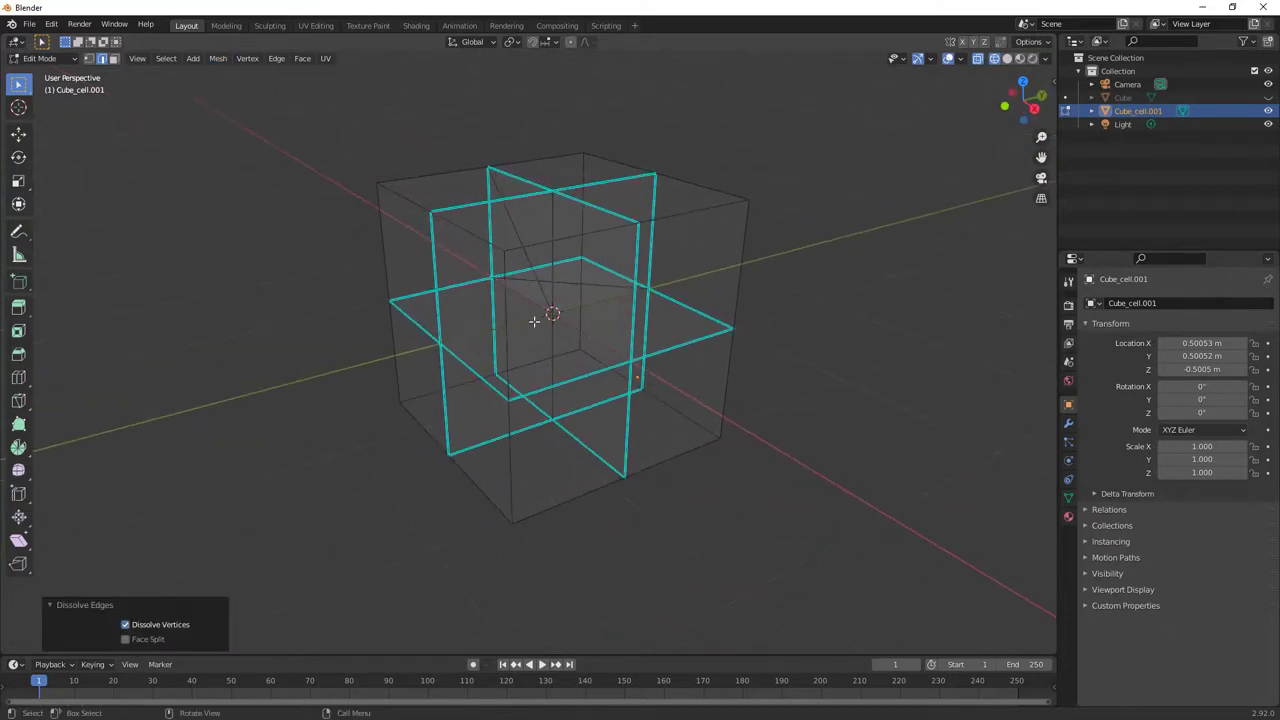
pyautogui.click(528, 262)
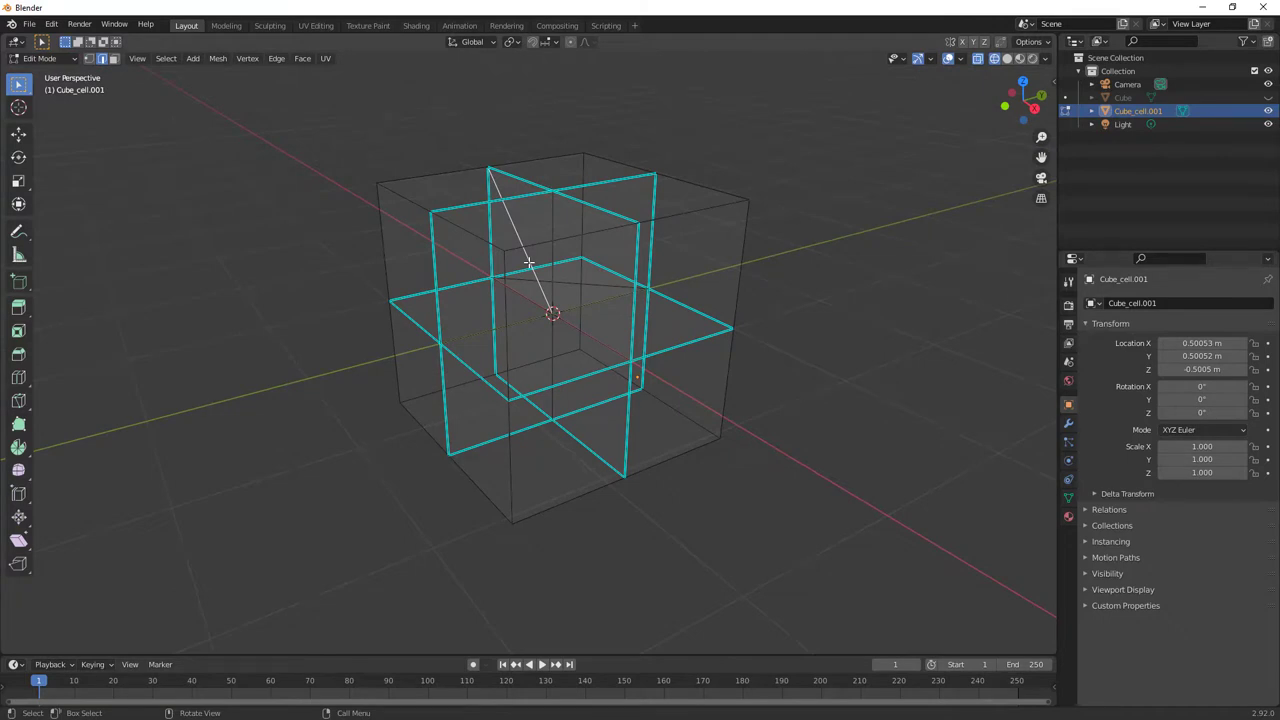
pyautogui.press('x')
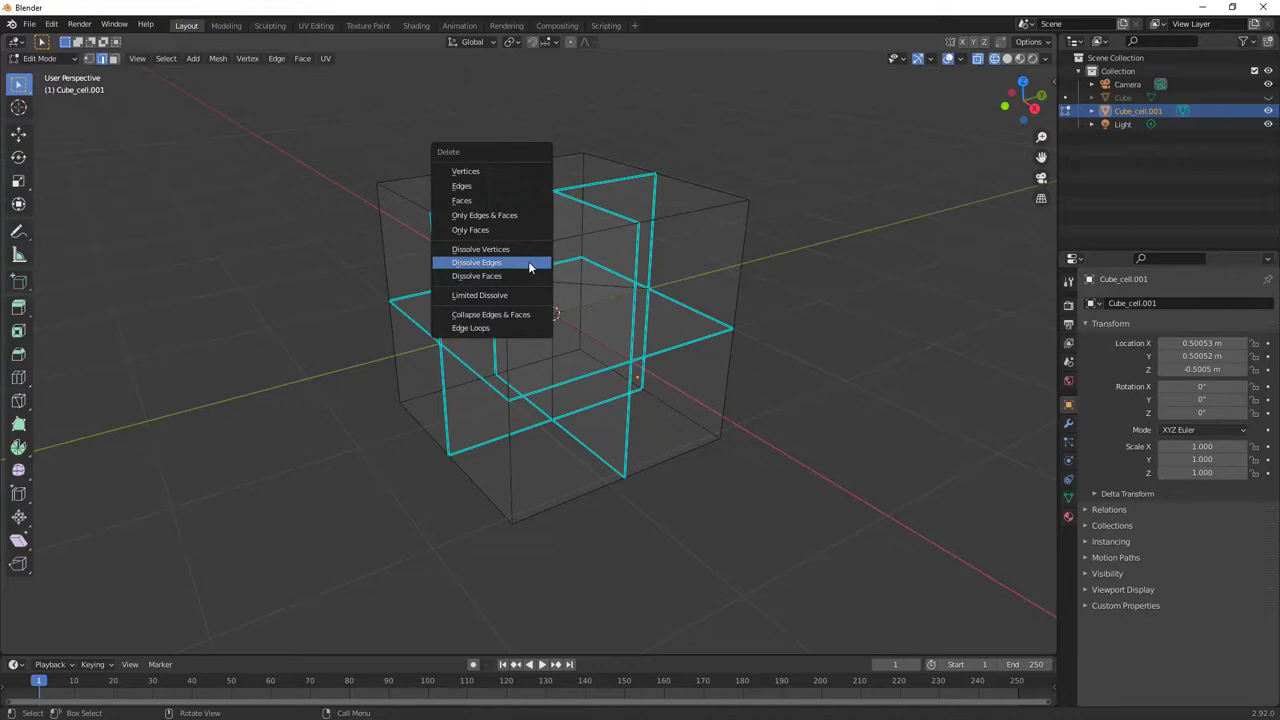
pyautogui.click(529, 263)
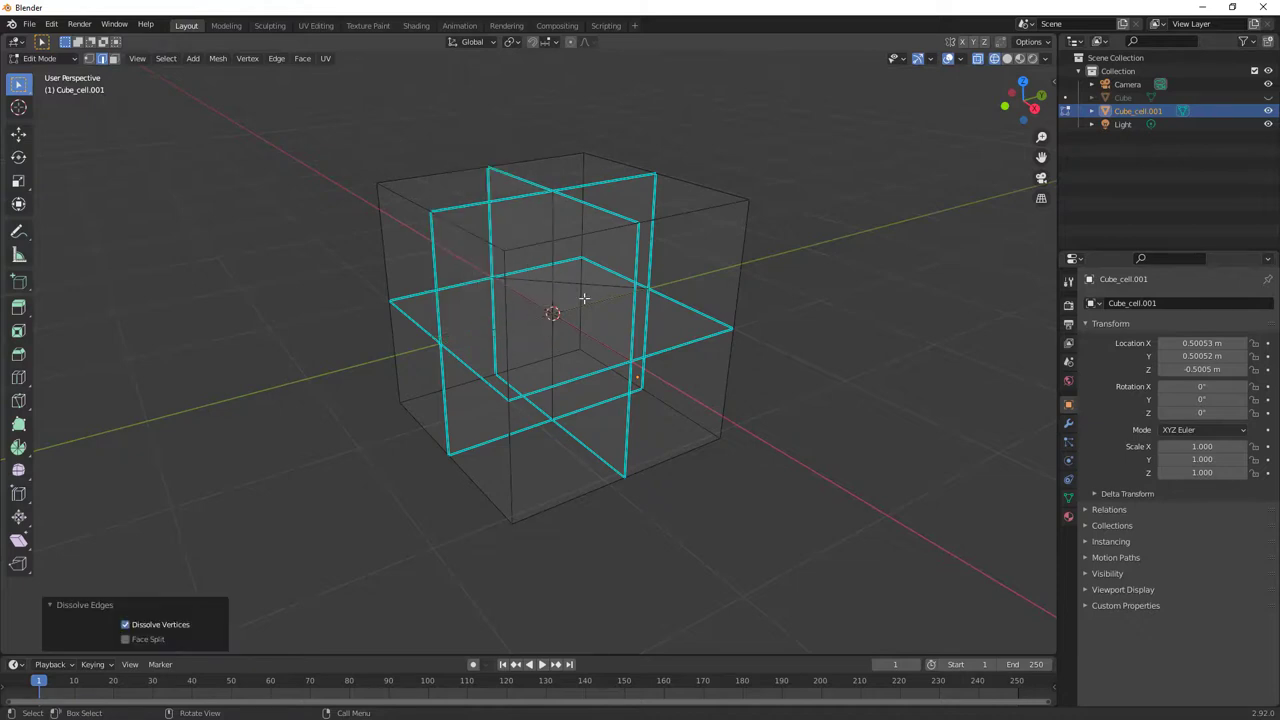
# - Dissolve the interior diagonal edge running from the centre of the -X face to the centre of the +Y face
pyautogui.click(589, 286)
pyautogui.press('x')
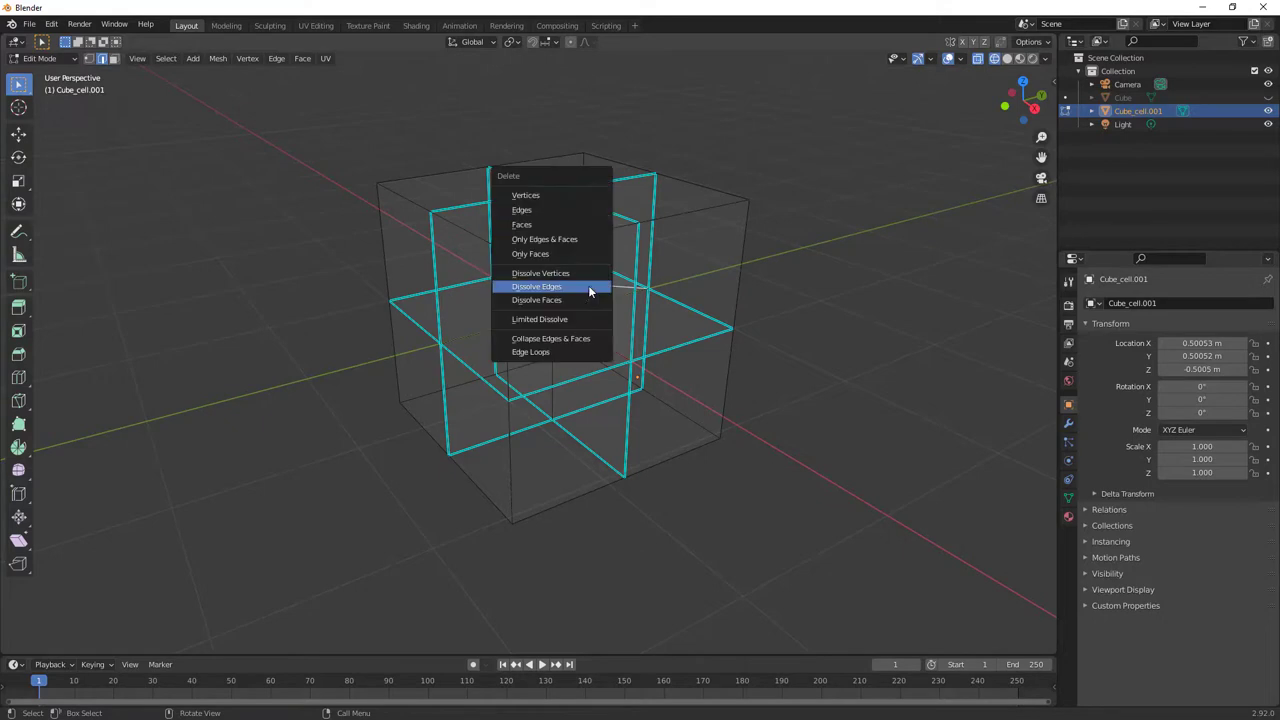
pyautogui.click(583, 291)
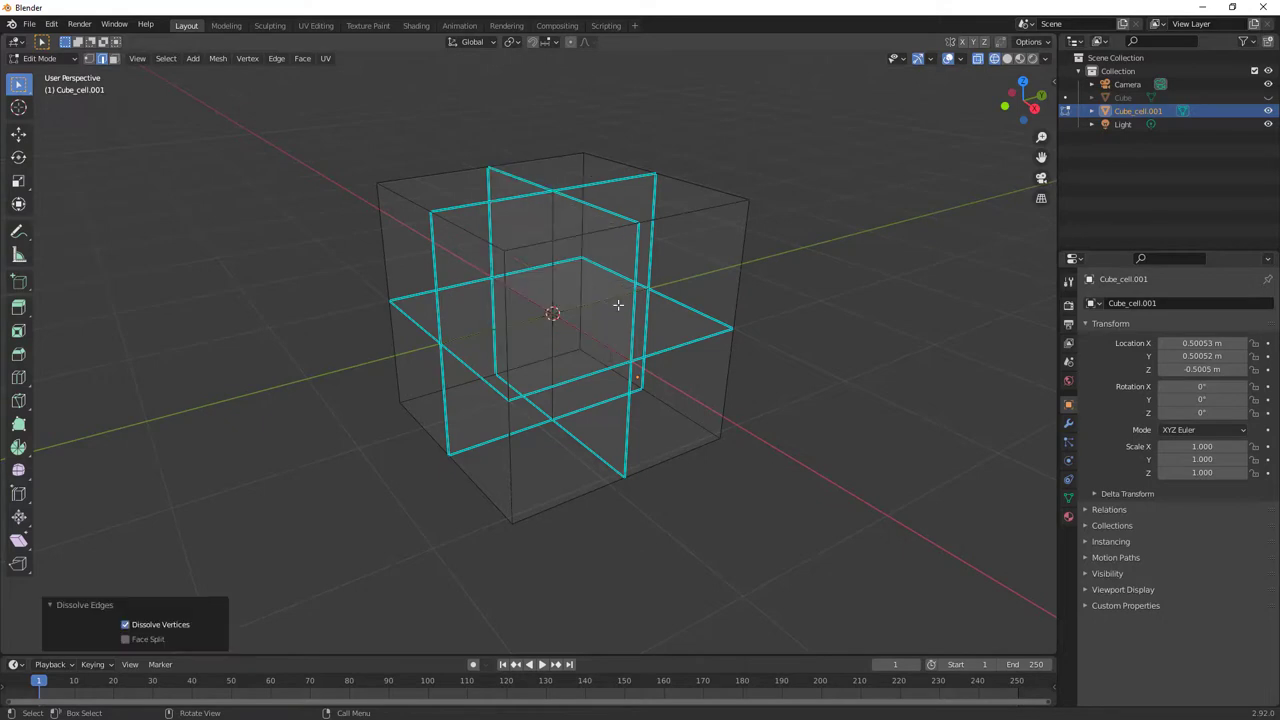
# - Check the remaining interior edges from several sides for leftover diagonals, and clear the selection
pyautogui.moveTo(618, 305); pyautogui.dragTo(520, 260, button='middle')
pyautogui.click(545, 235)
pyautogui.click(545, 352)
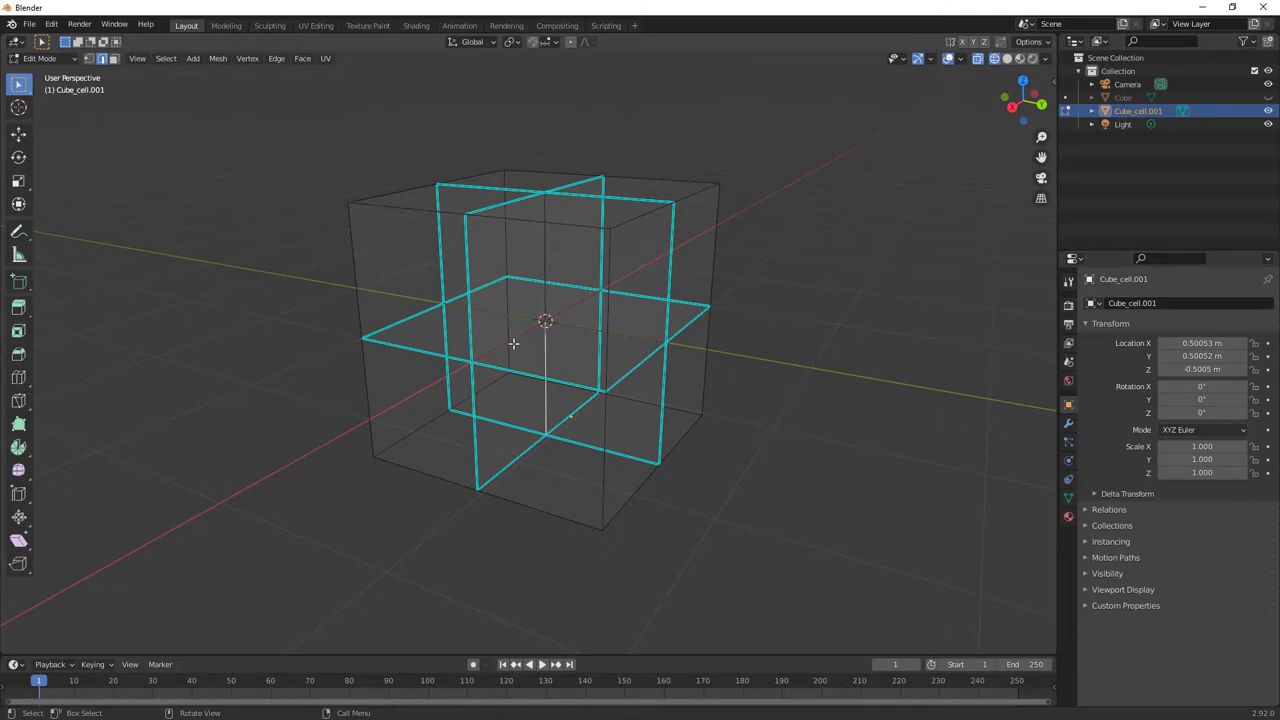
pyautogui.click(513, 341)
pyautogui.click(508, 312)
pyautogui.click(616, 331)
pyautogui.click(571, 305)
pyautogui.moveTo(534, 338); pyautogui.dragTo(757, 351, button='middle')
pyautogui.click(757, 351)
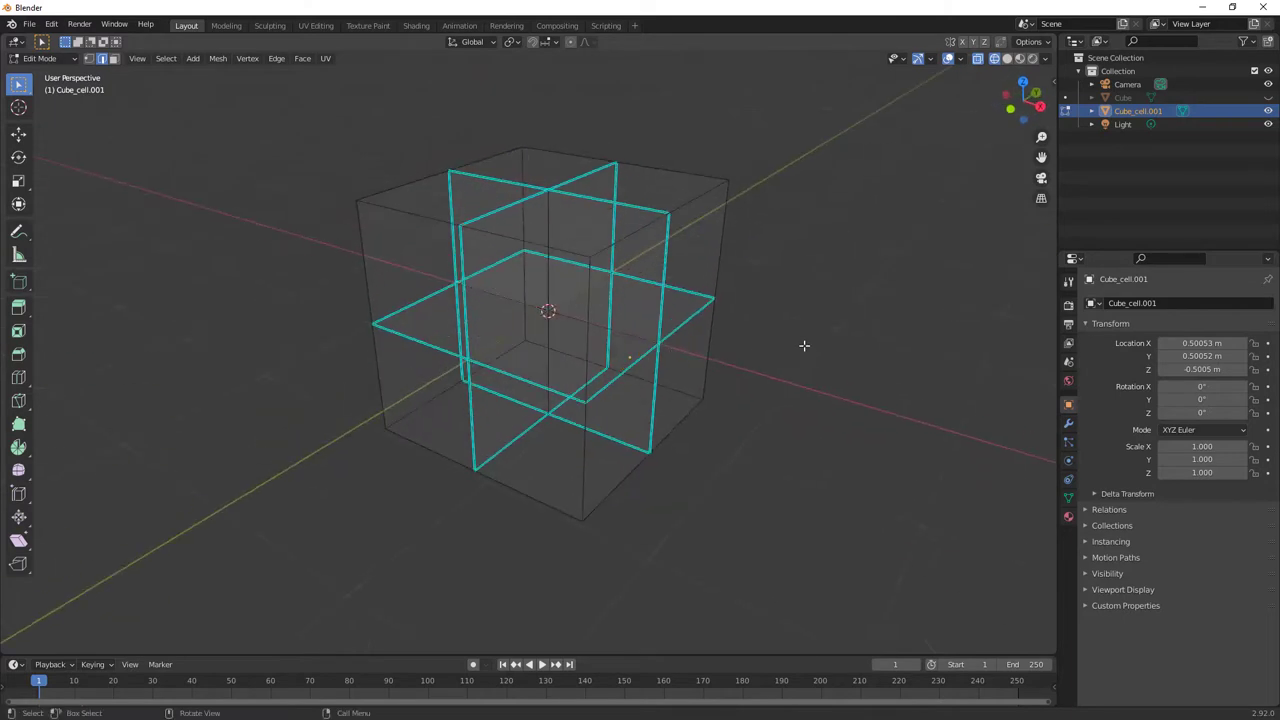
# - Return the cube to Object Mode and display it with solid shading
pyautogui.click(40, 58)
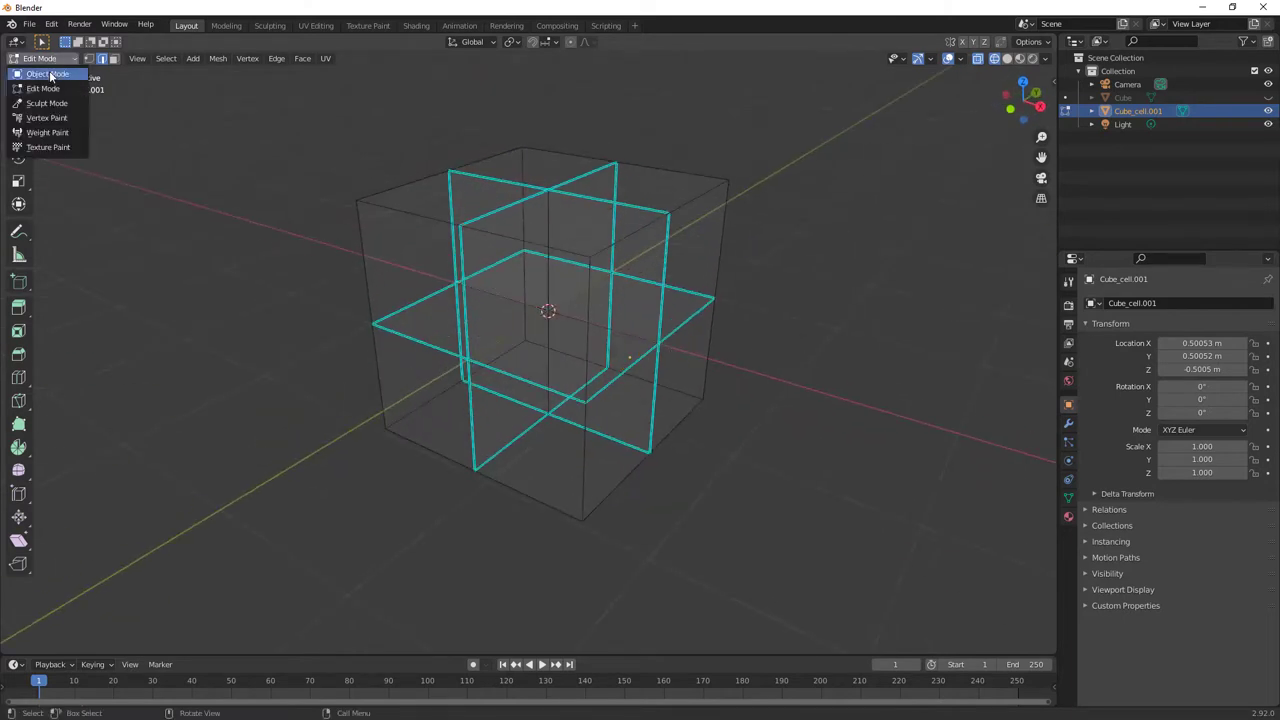
pyautogui.click(50, 74)
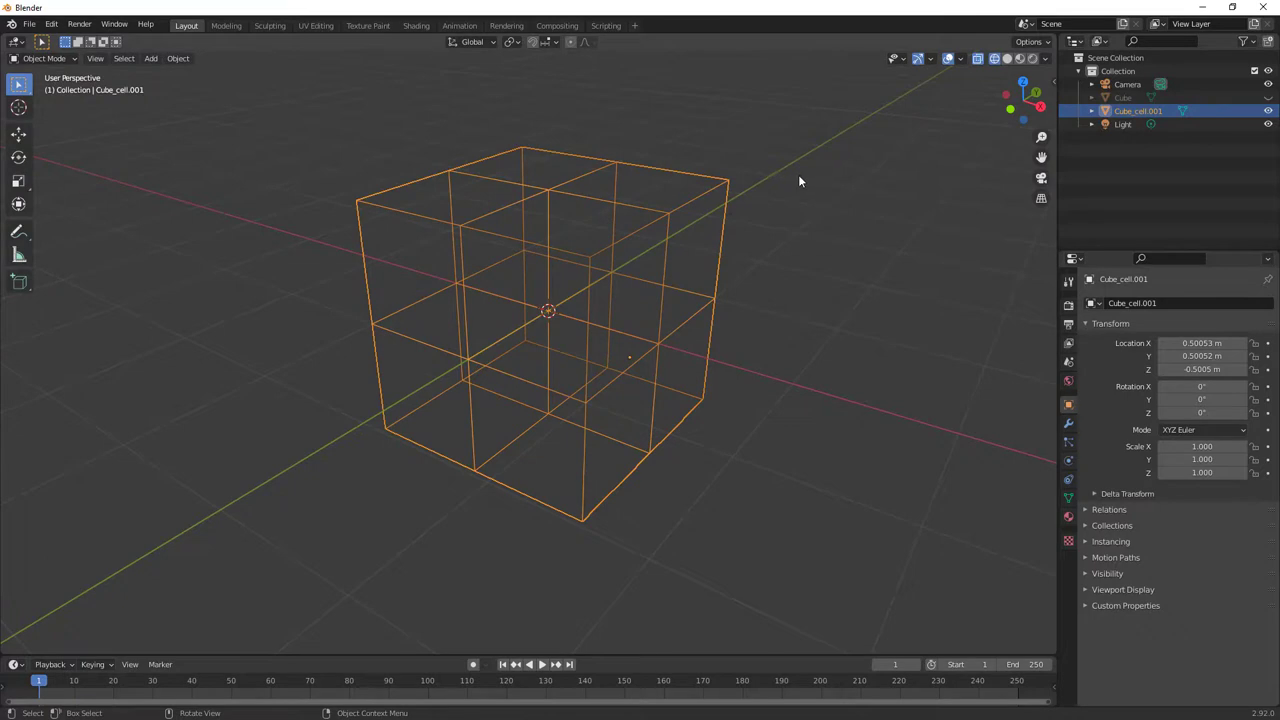
pyautogui.click(1006, 60)
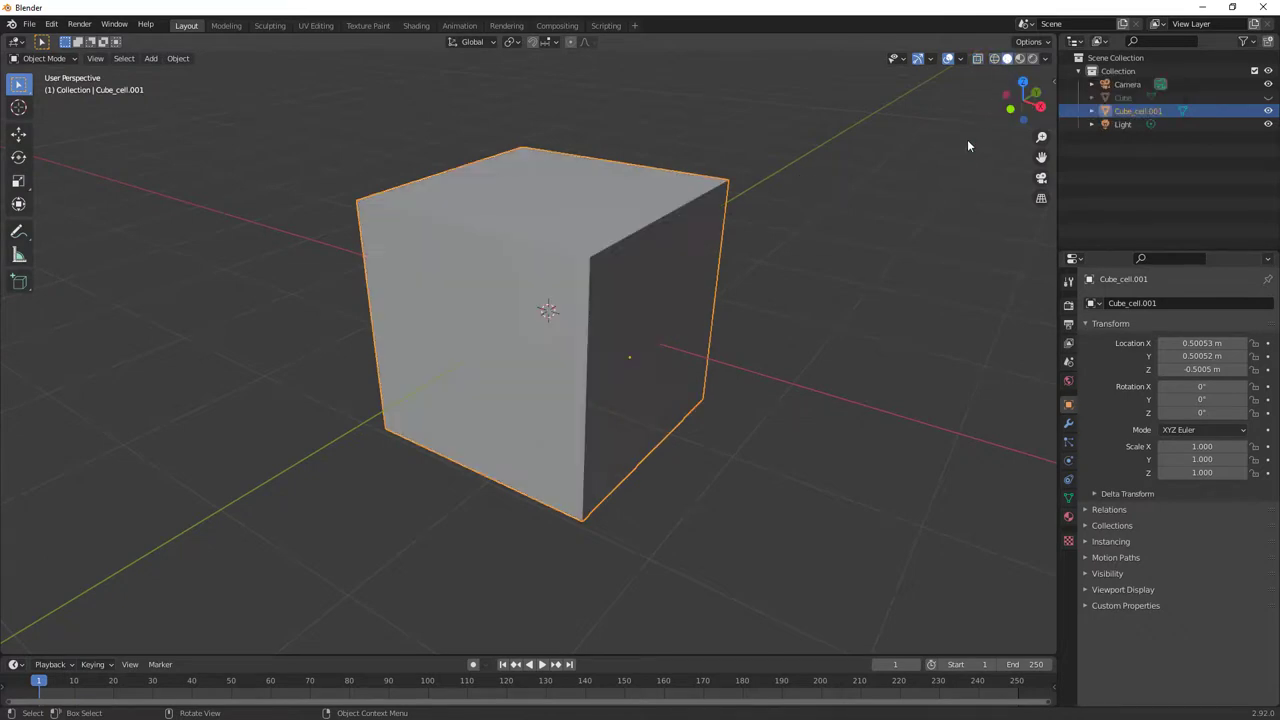
# - Add a Wireframe modifier to the subdivided cube and set its thickness to 0.071 m
pyautogui.click(1068, 424)
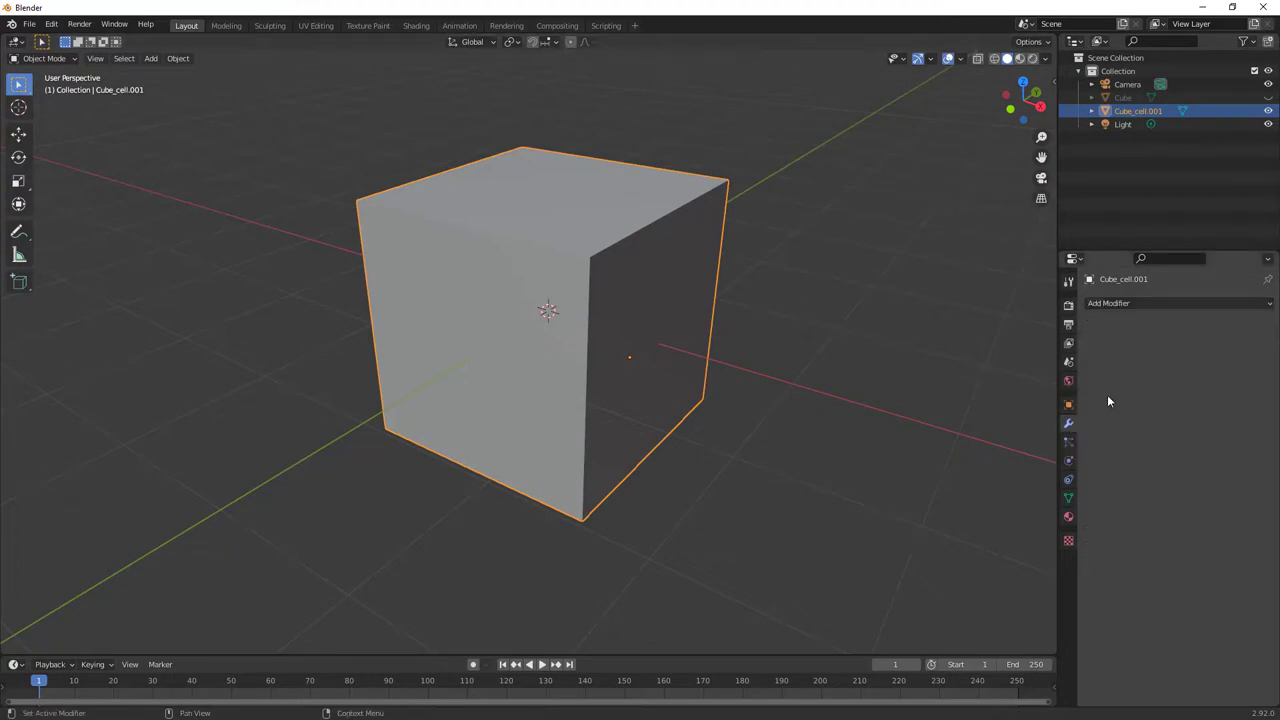
pyautogui.click(1146, 303)
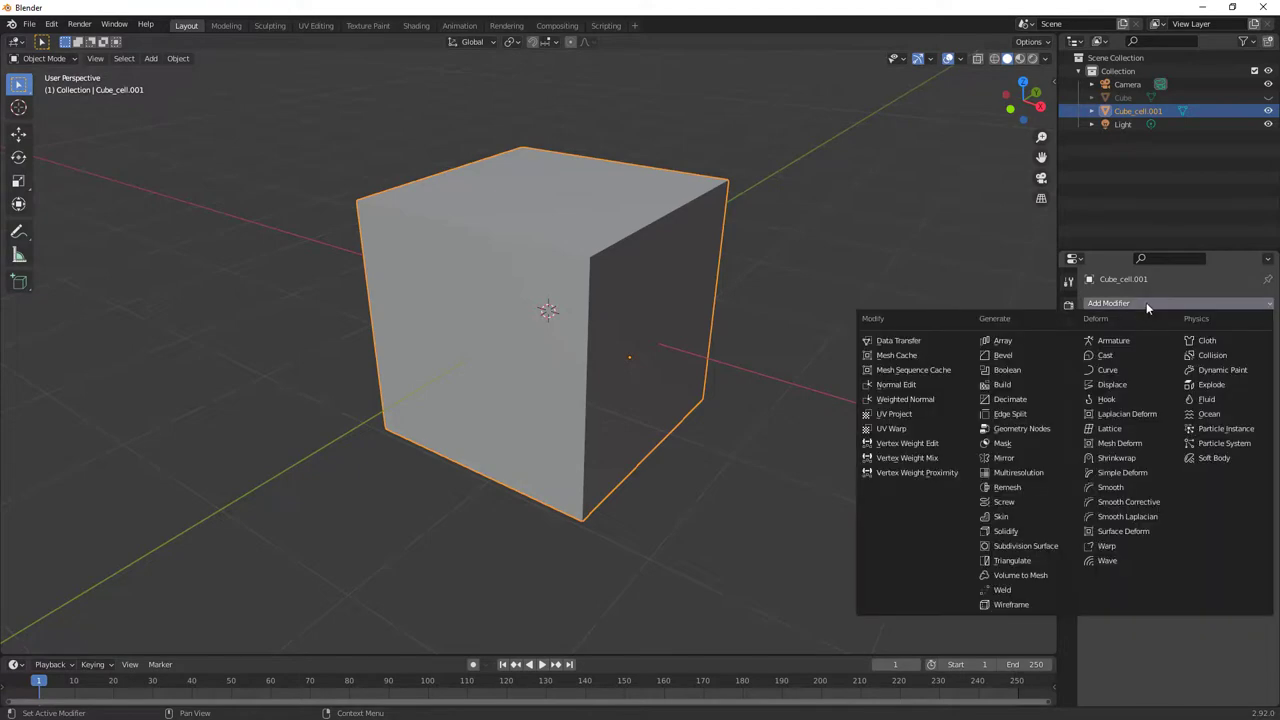
pyautogui.click(1008, 604)
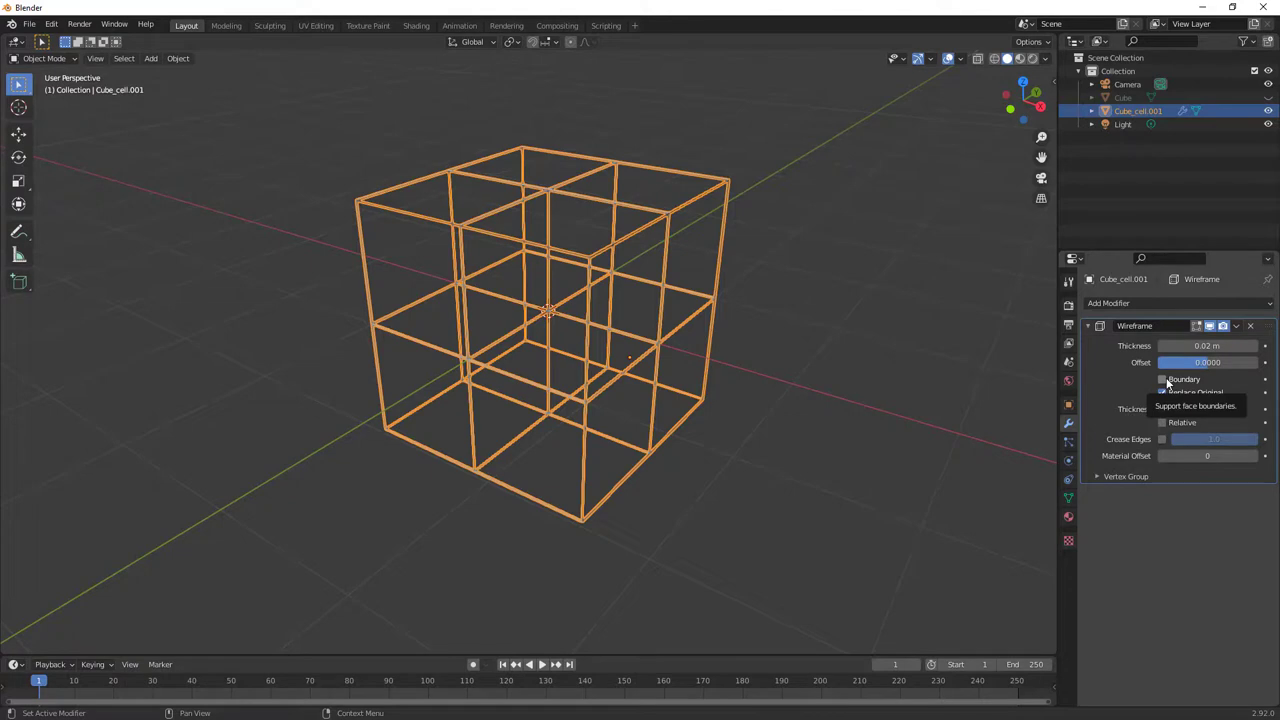
pyautogui.moveTo(1207, 345); pyautogui.dragTo(1174, 346)
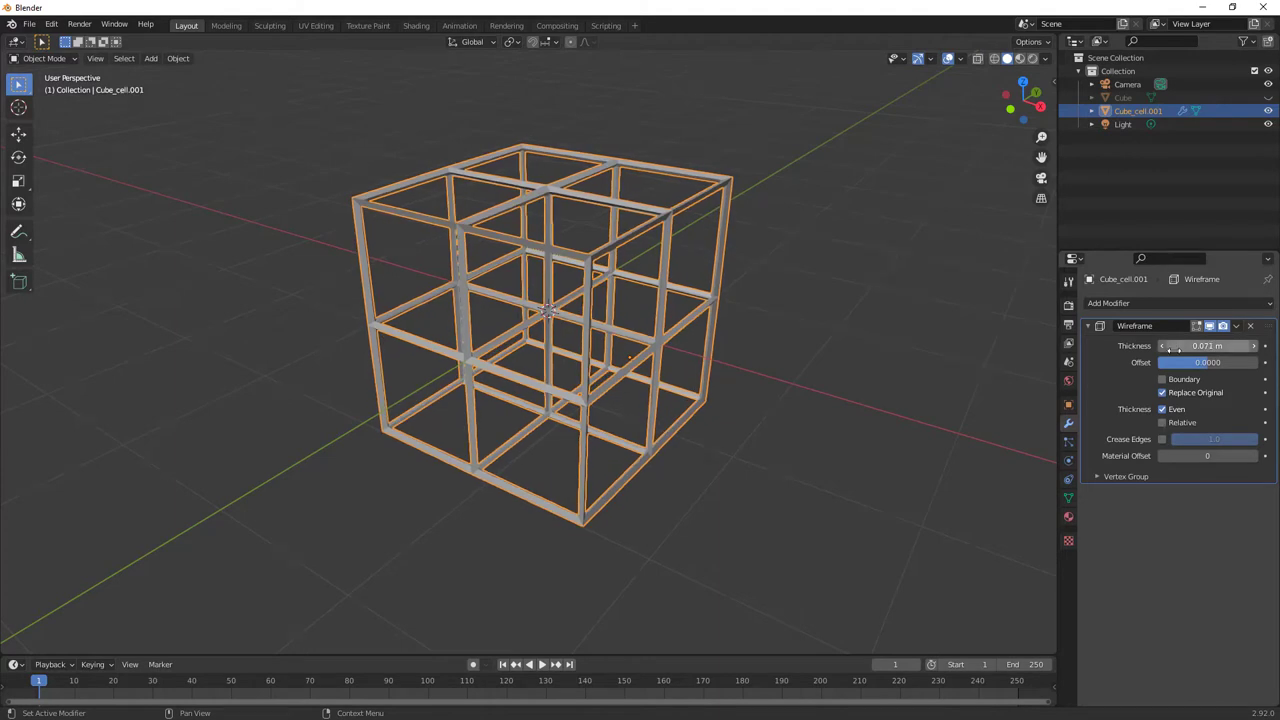
# - Add a Subdivision Surface modifier with viewport and render levels both set to 4
pyautogui.click(1128, 302)
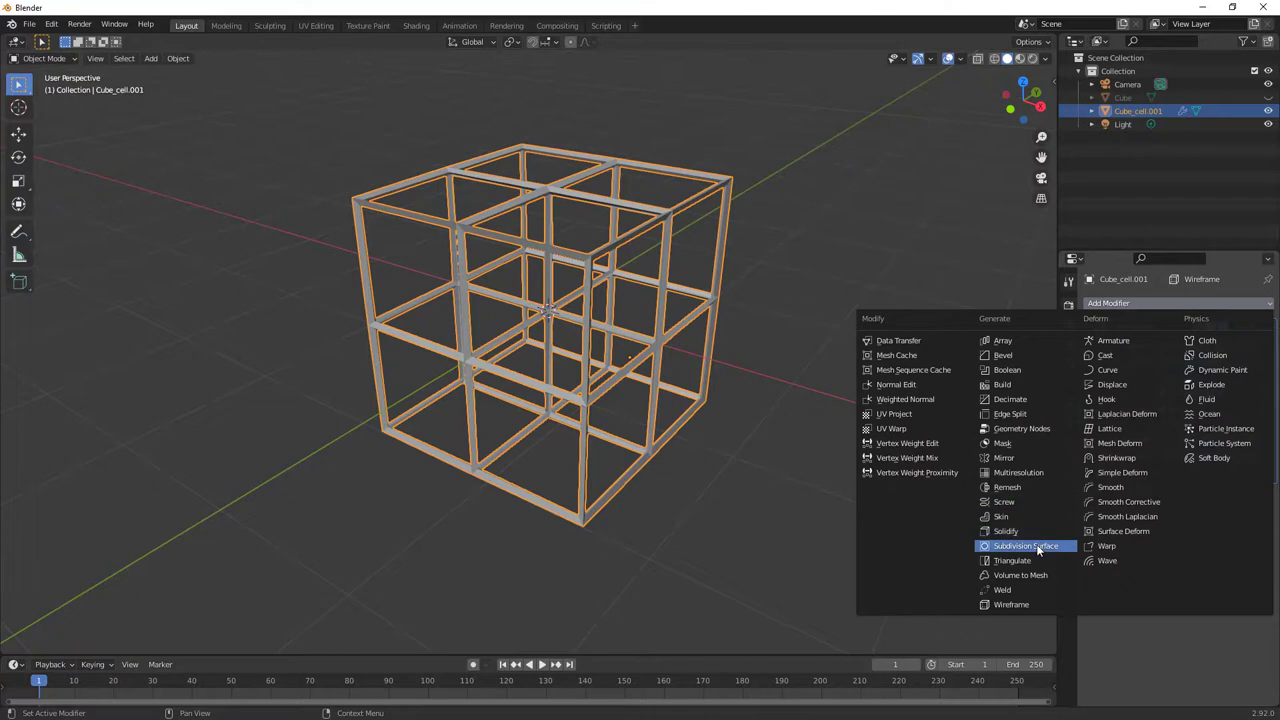
pyautogui.click(1036, 546)
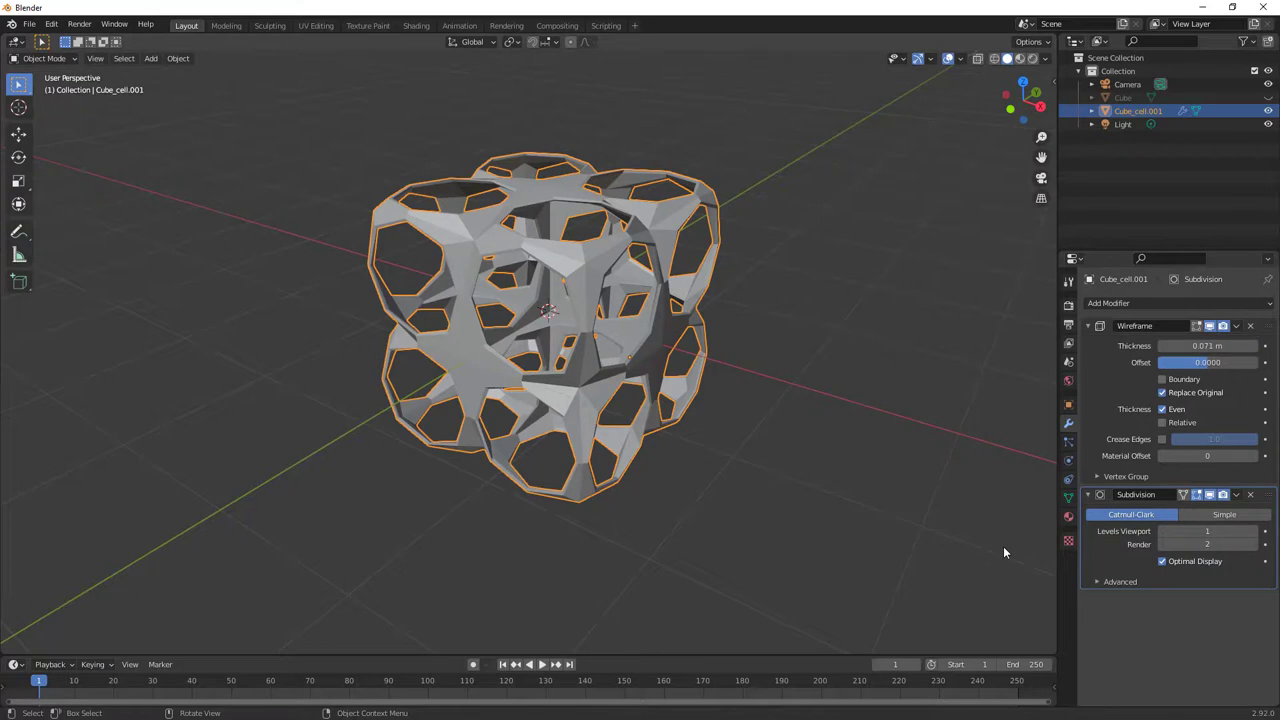
pyautogui.click(1253, 531)
pyautogui.click(1254, 532)
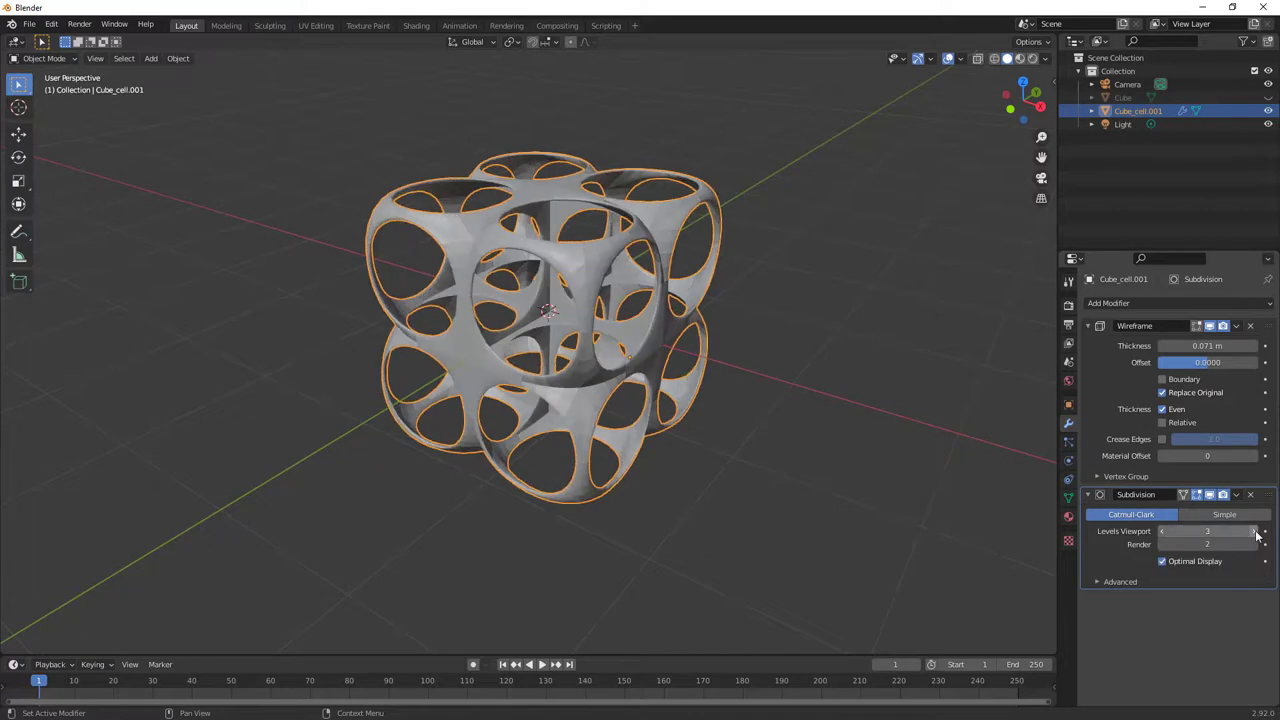
pyautogui.click(1255, 532)
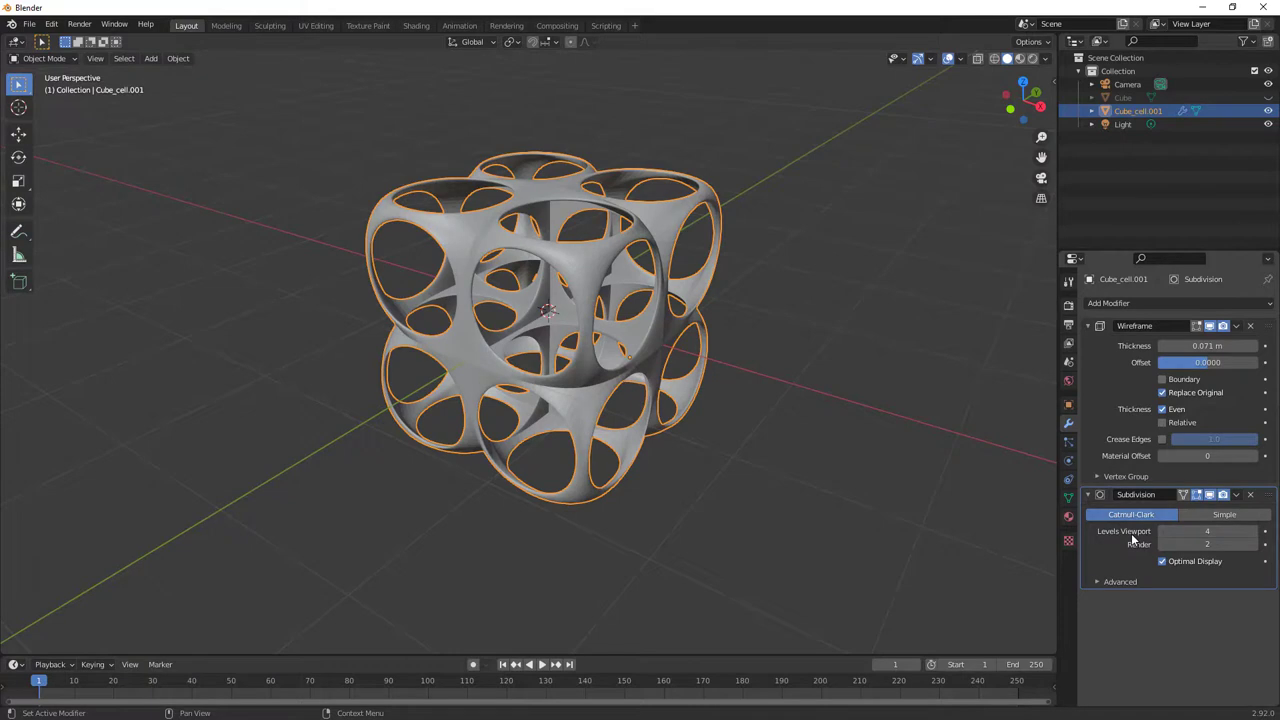
pyautogui.click(1255, 545)
pyautogui.click(1255, 545)
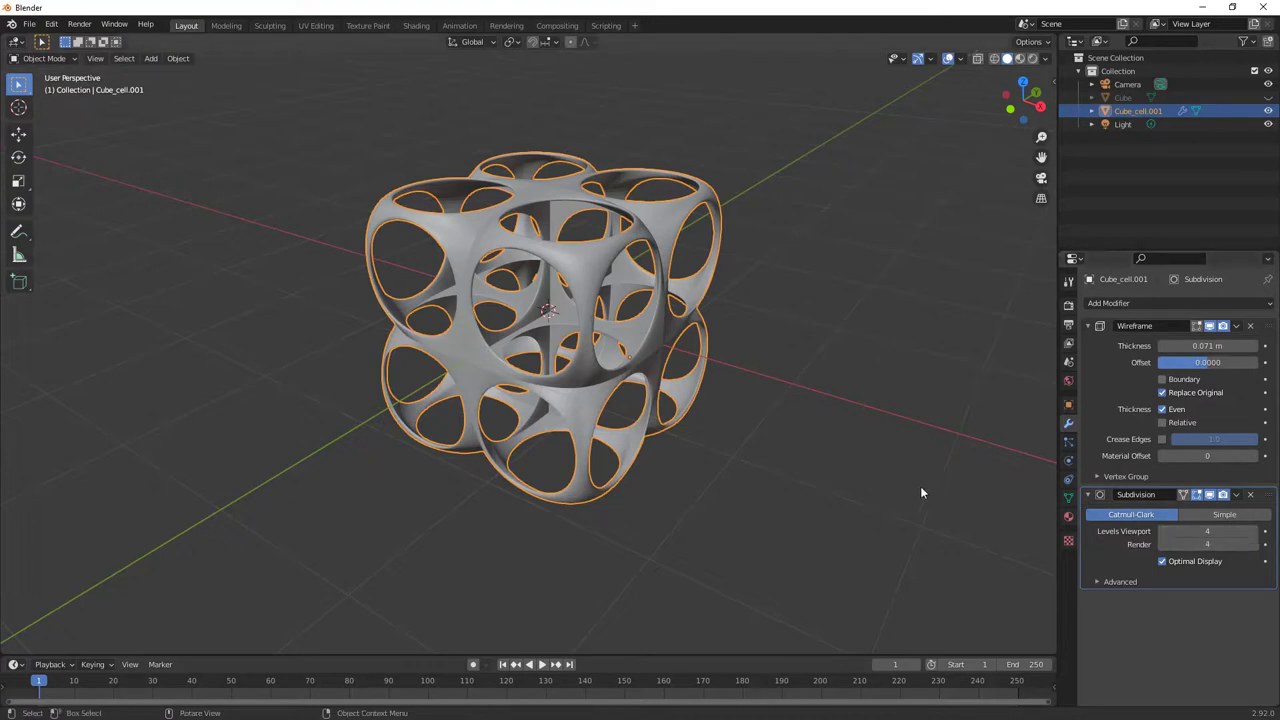
# - Deselect the smoothed lattice, look through the camera and render the image
pyautogui.moveTo(922, 495)
pyautogui.mouseDown(button='middle')
pyautogui.moveTo(832, 506)
pyautogui.moveTo(873, 485)
pyautogui.moveTo(929, 500)
pyautogui.mouseUp(button='middle')
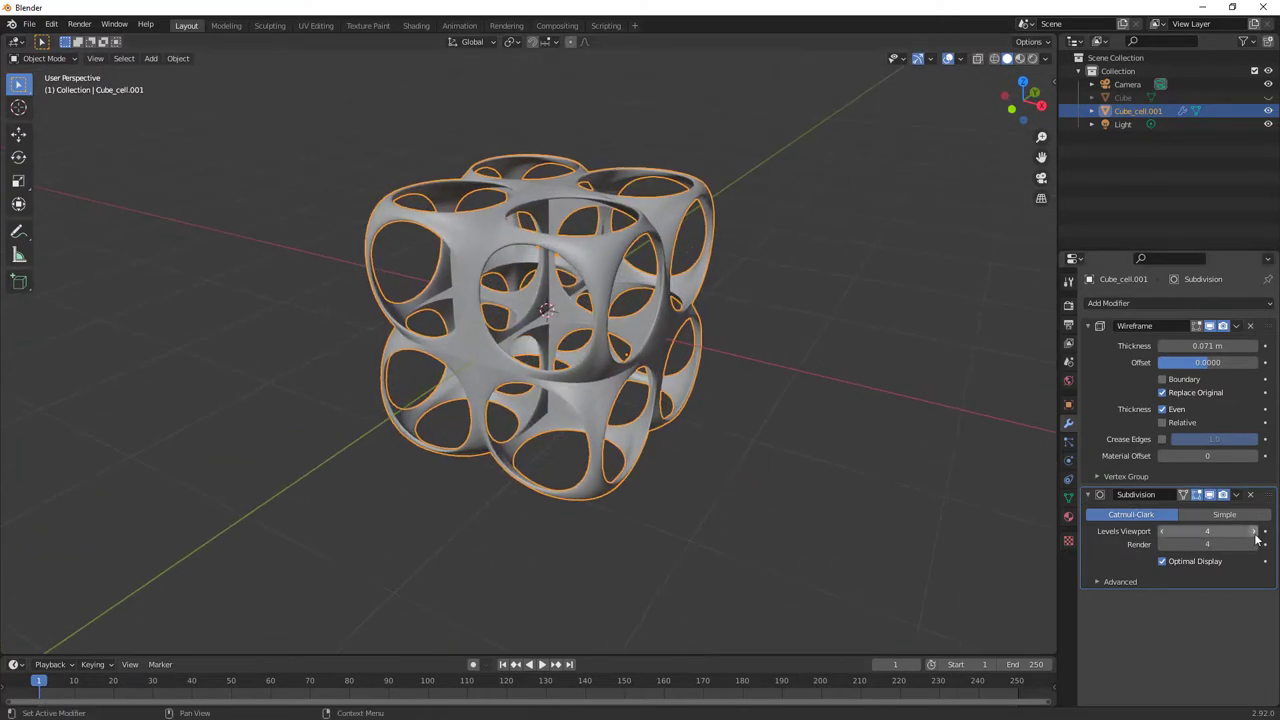
pyautogui.moveTo(915, 512); pyautogui.dragTo(895, 486, button='middle')
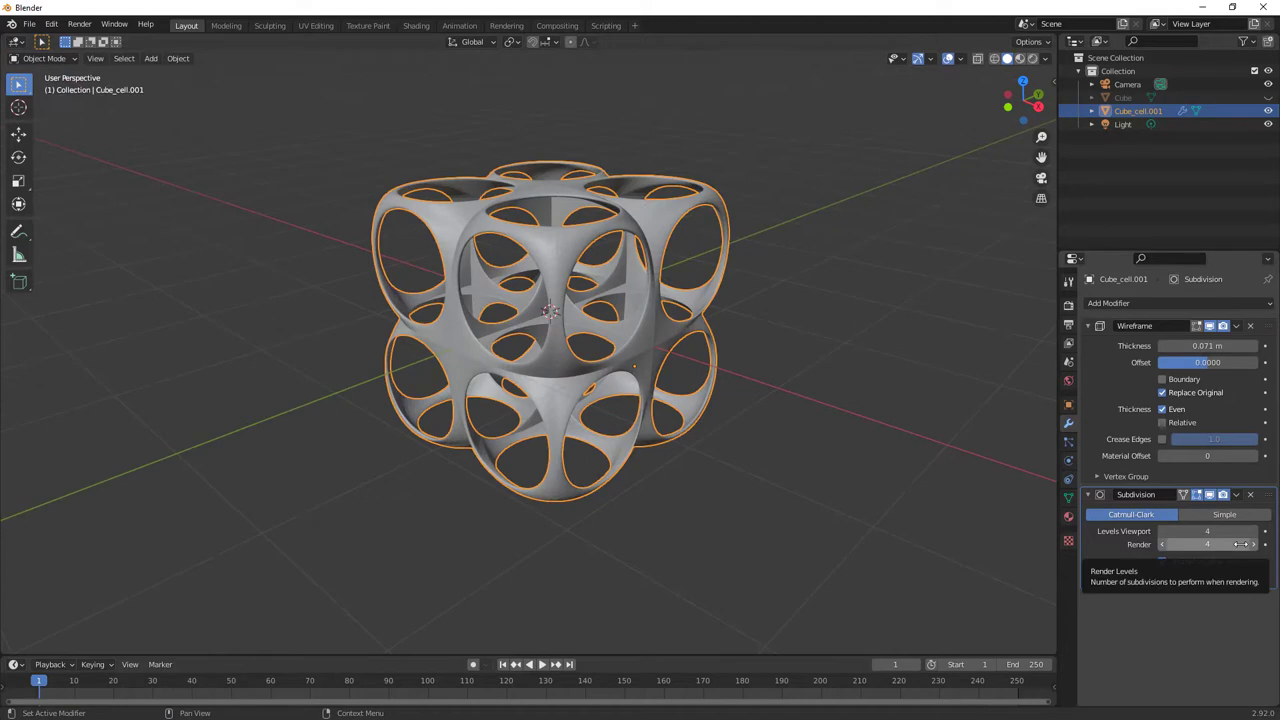
pyautogui.moveTo(1000, 468); pyautogui.dragTo(884, 419, button='middle')
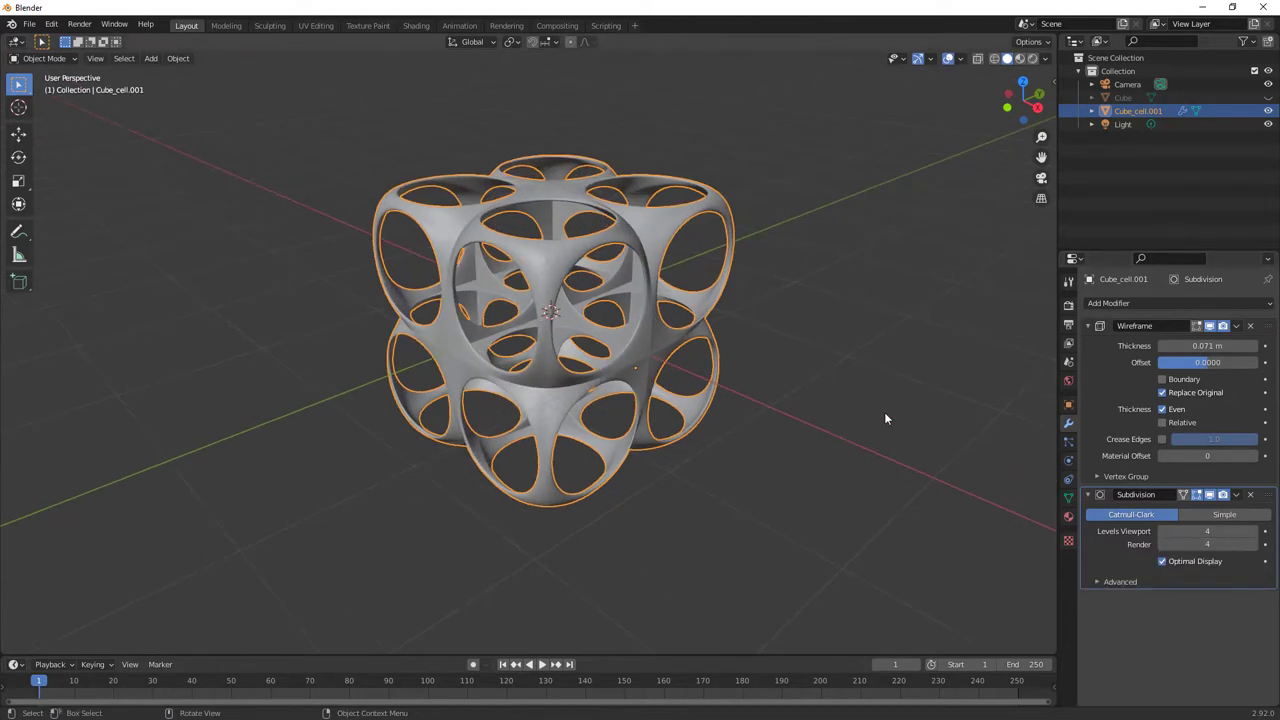
pyautogui.click(884, 419)
pyautogui.press('KP_0')
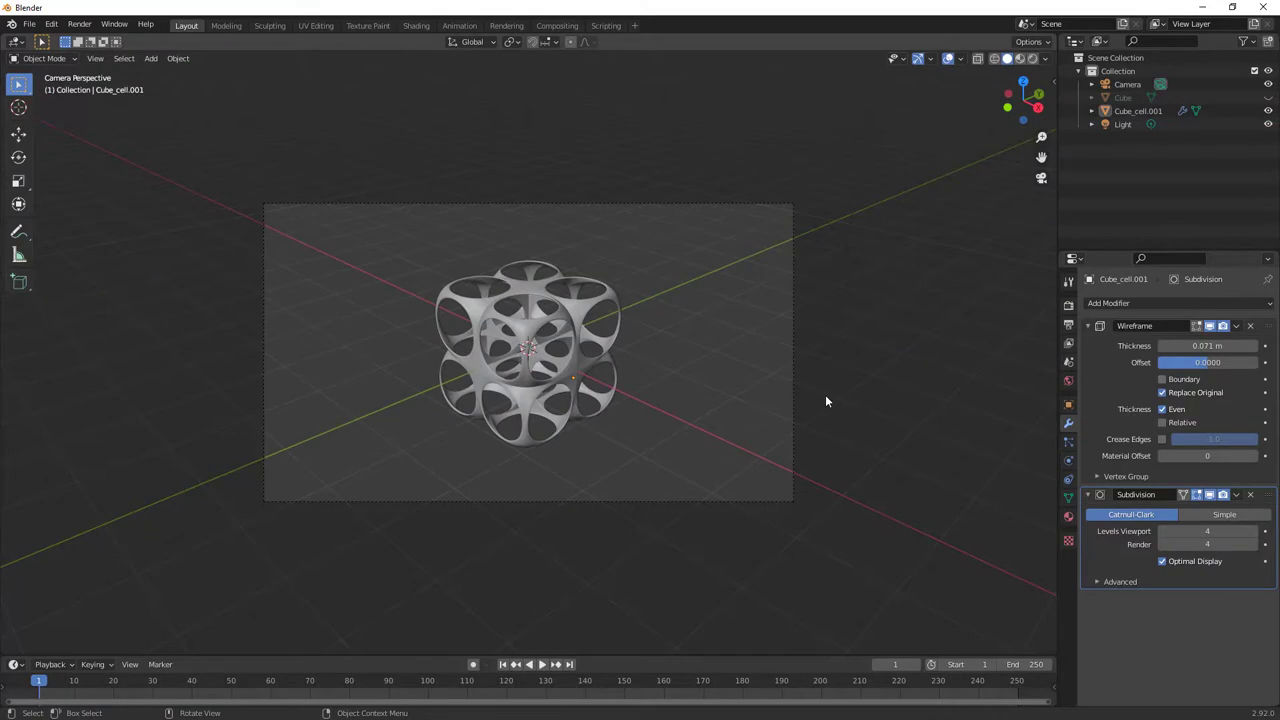
pyautogui.press('F12')
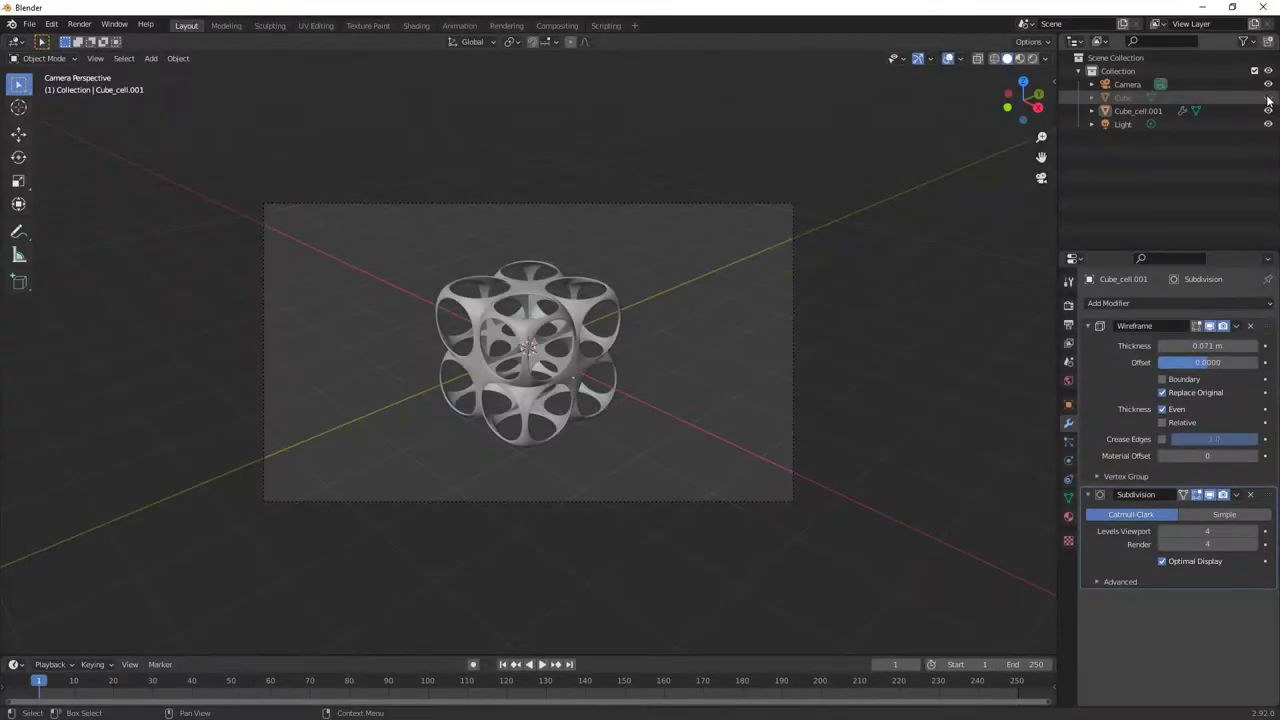
# - Delete the hidden original Cube object, render the image again and close the render result
pyautogui.rightClick(1124, 98)
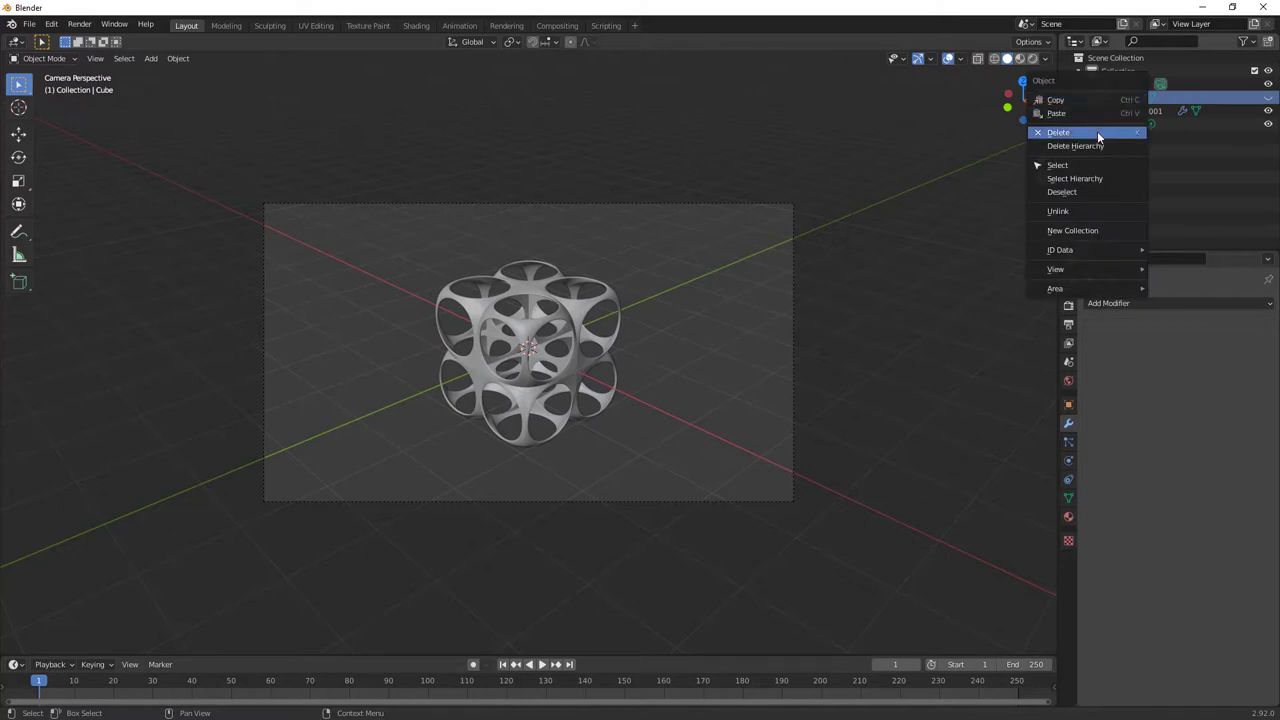
pyautogui.click(1097, 131)
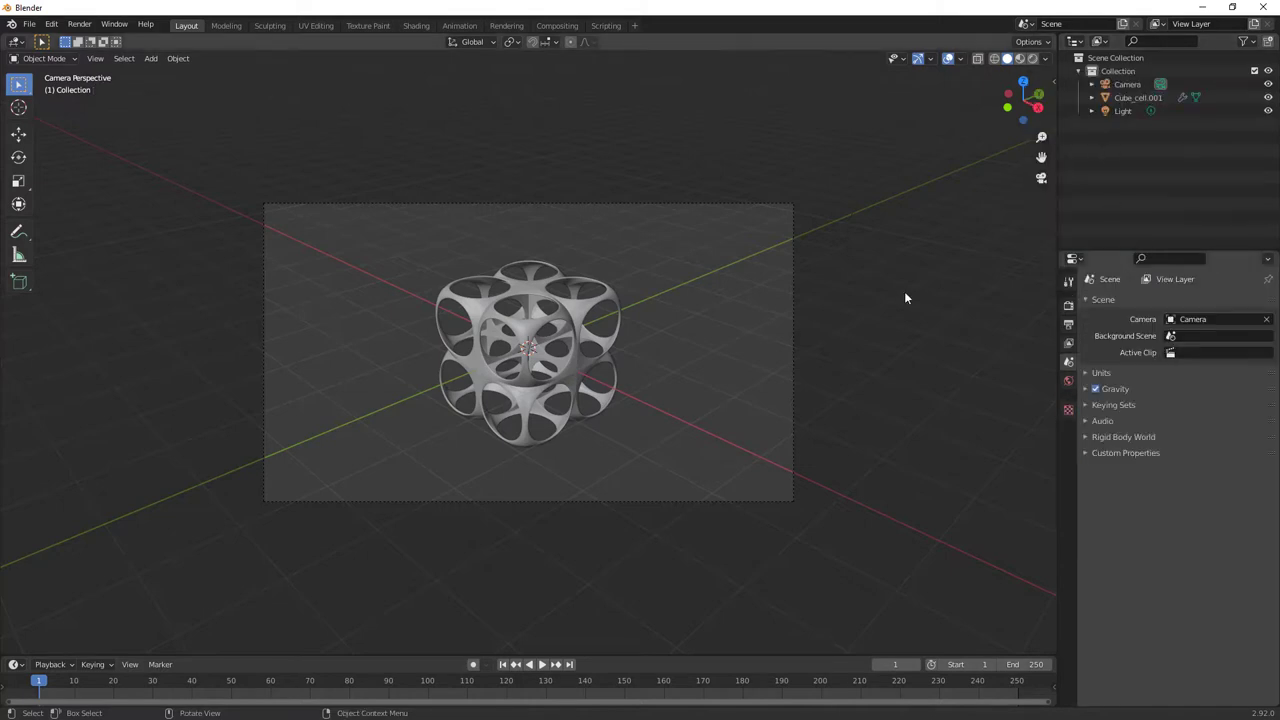
pyautogui.press('F12')
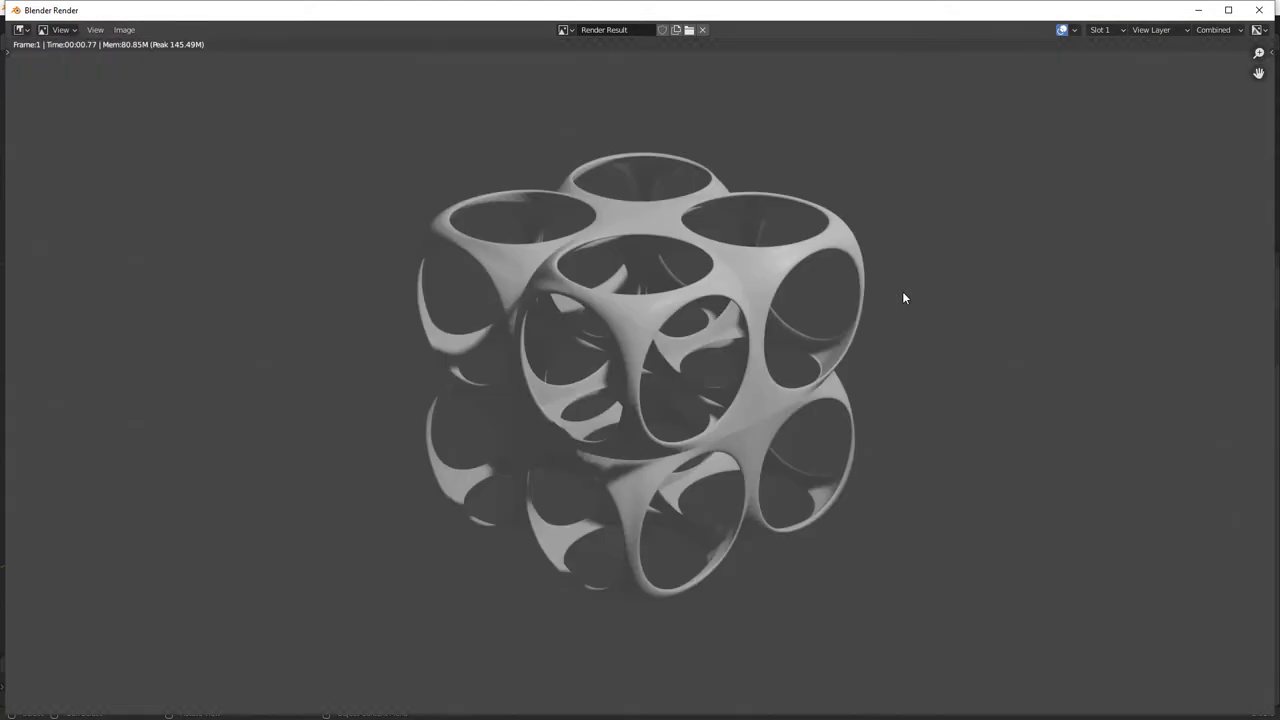
pyautogui.click(1259, 10)
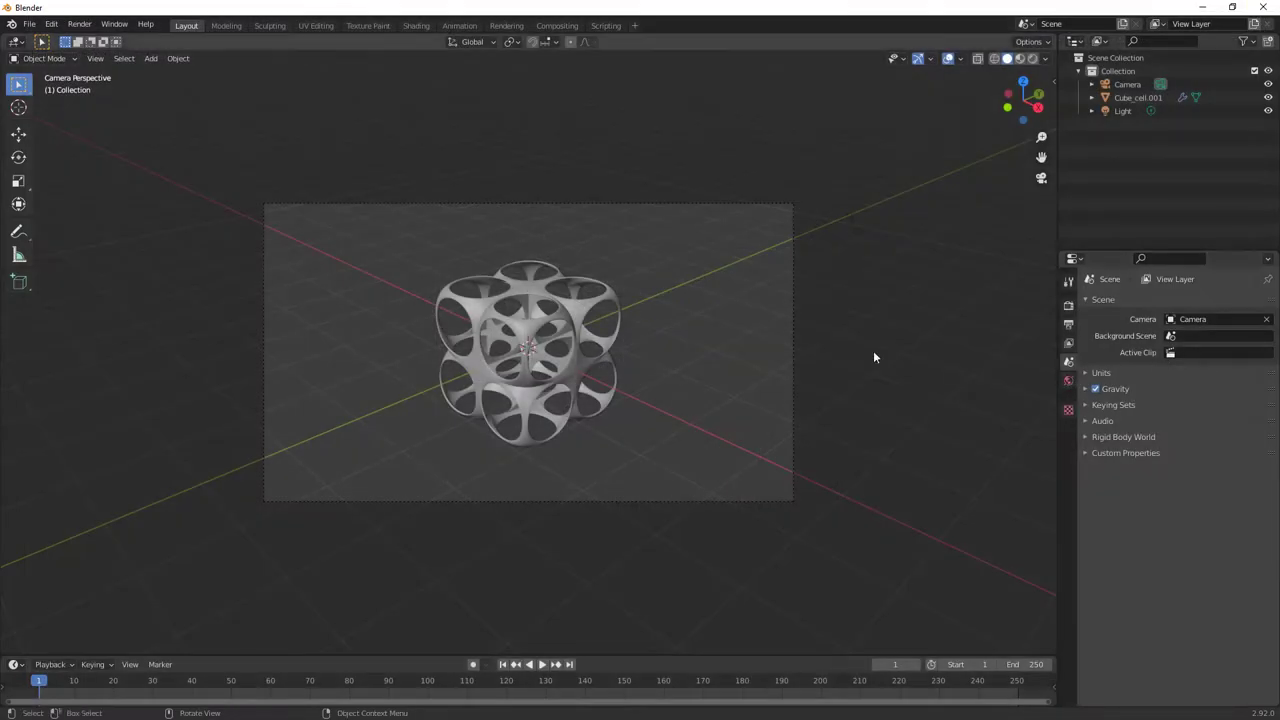
# - Lower the lattice's subdivision render level to 1 and check the effect in a new render
pyautogui.click(583, 326)
pyautogui.click(1163, 545)
pyautogui.click(1163, 546)
pyautogui.click(1163, 546)
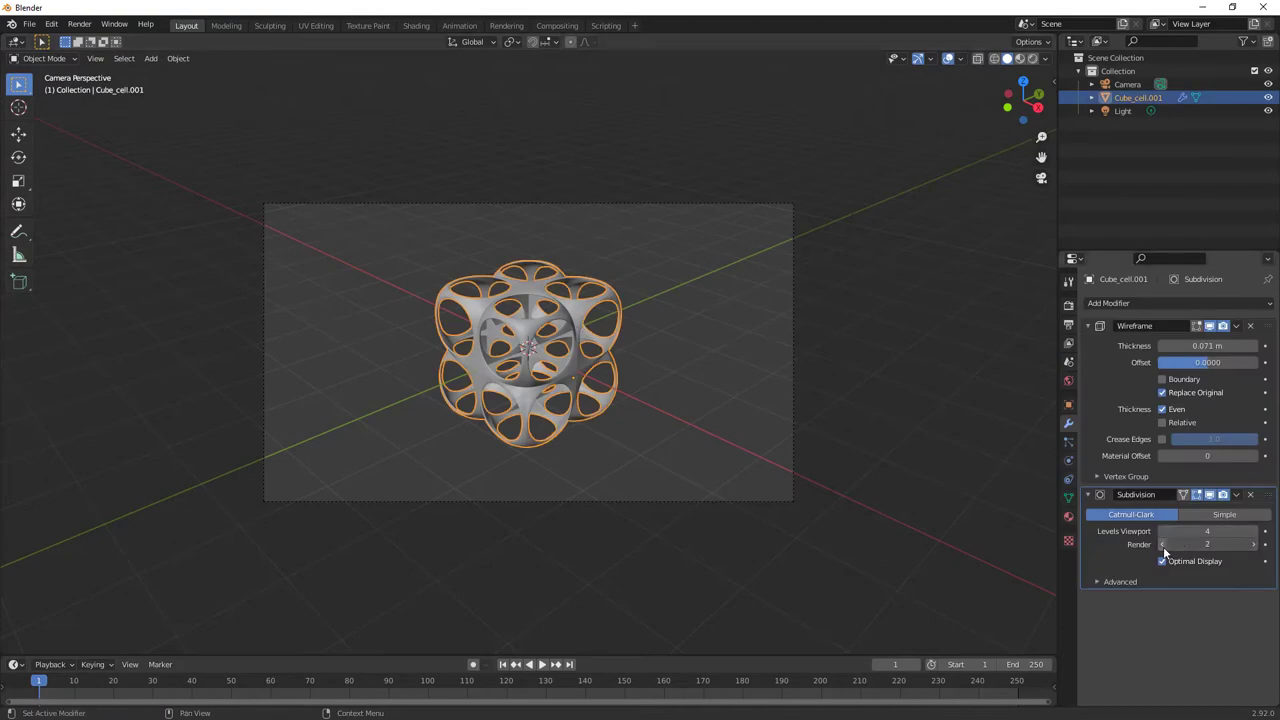
pyautogui.click(931, 300)
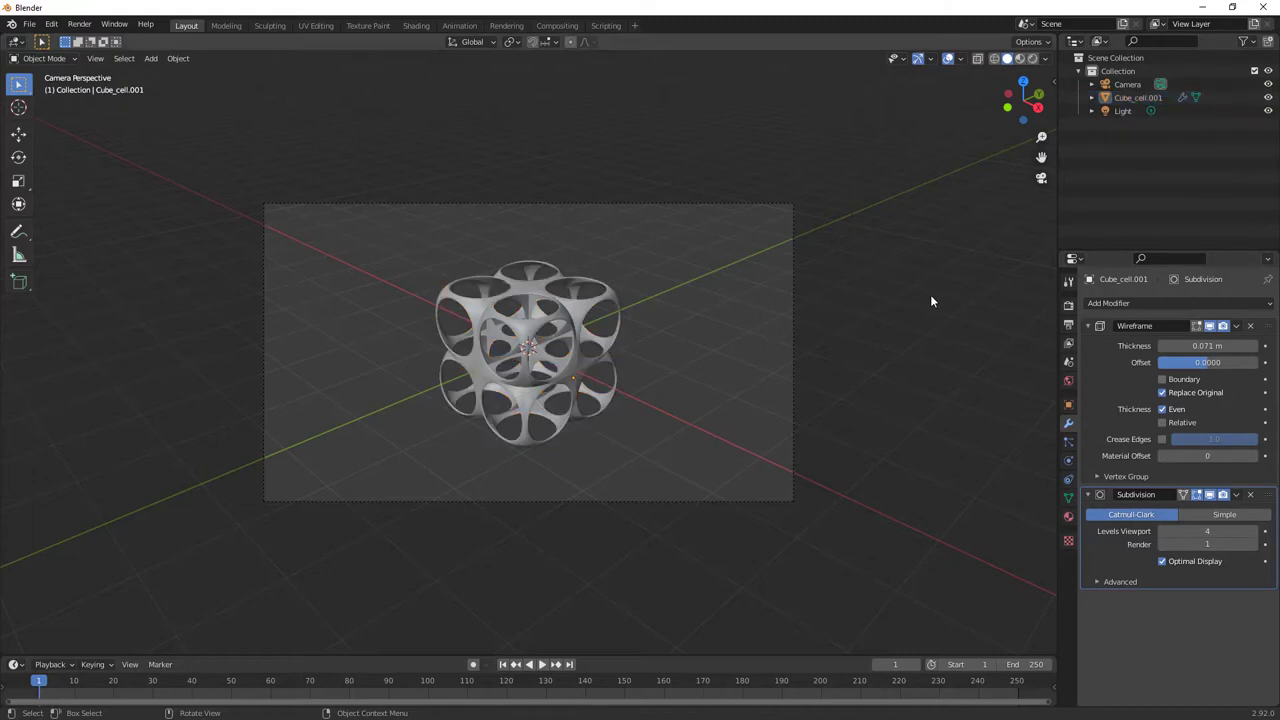
pyautogui.press('F12')
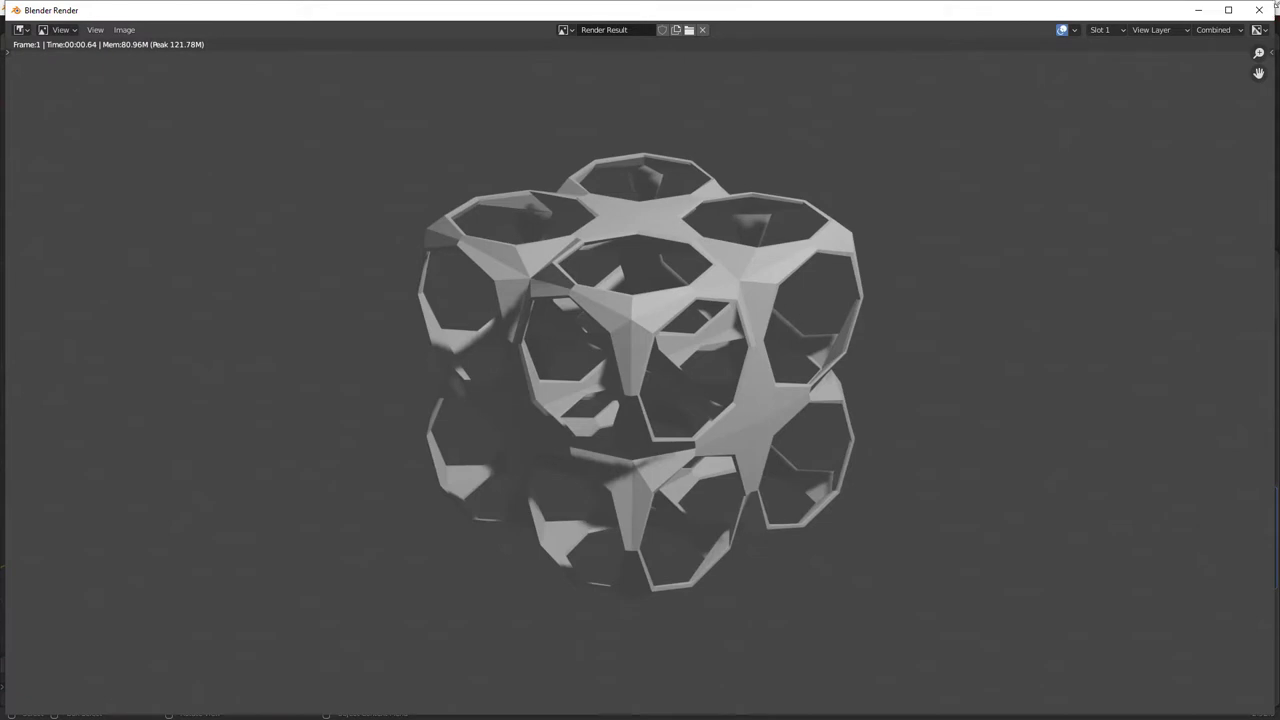
pyautogui.click(1259, 10)
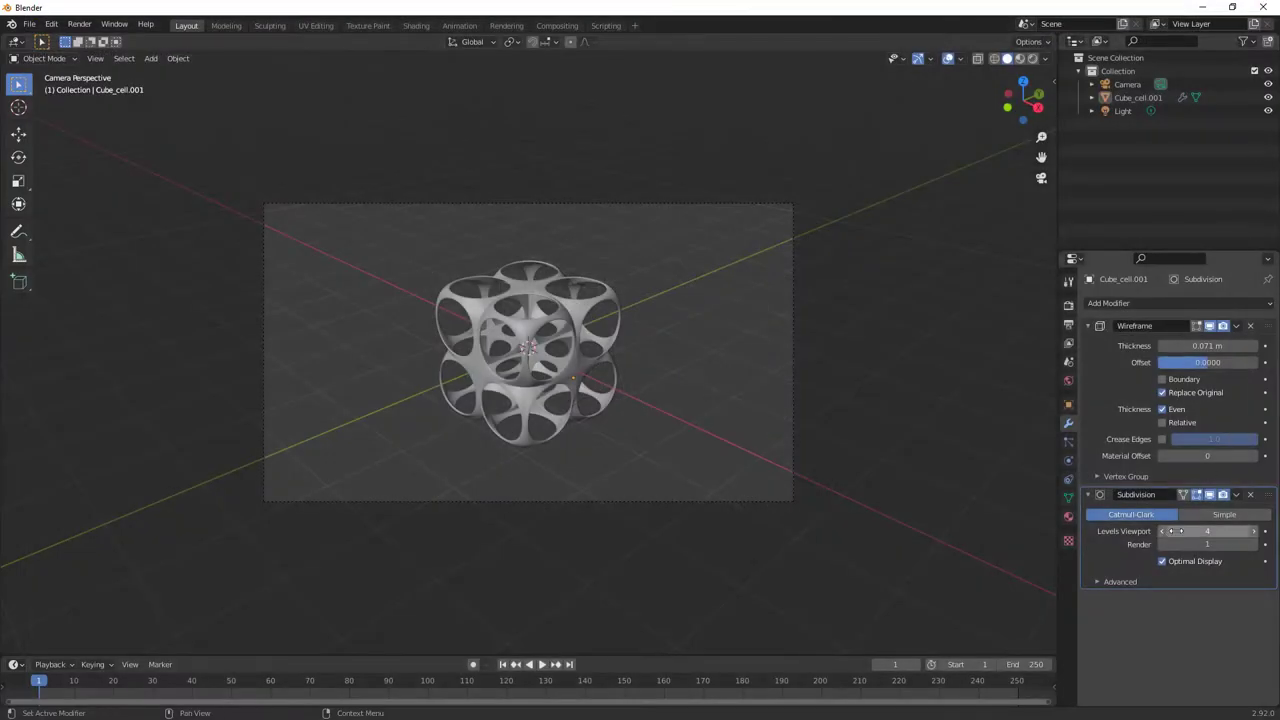
# - Set the subdivision viewport level to 1 and examine the faceted lattice from several sides
pyautogui.moveTo(1180, 531); pyautogui.dragTo(1163, 535)
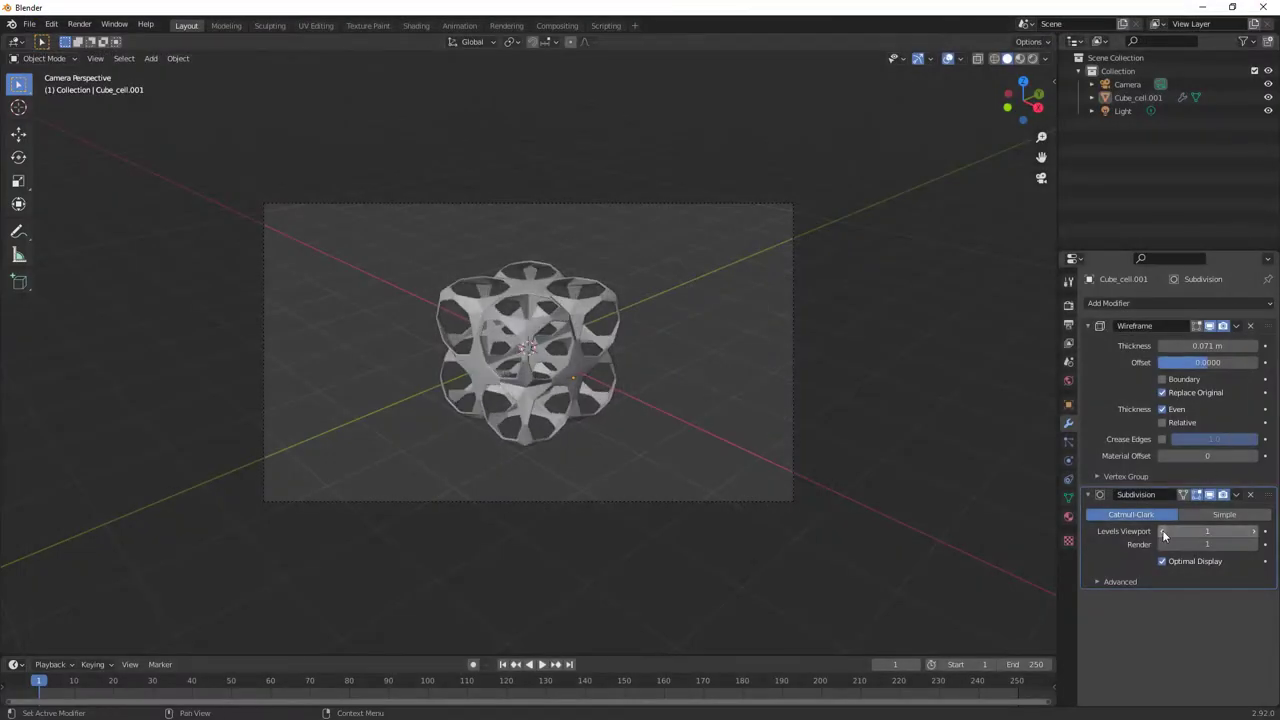
pyautogui.moveTo(697, 346); pyautogui.dragTo(600, 348, button='middle')
pyautogui.scroll(5, 545, 332)
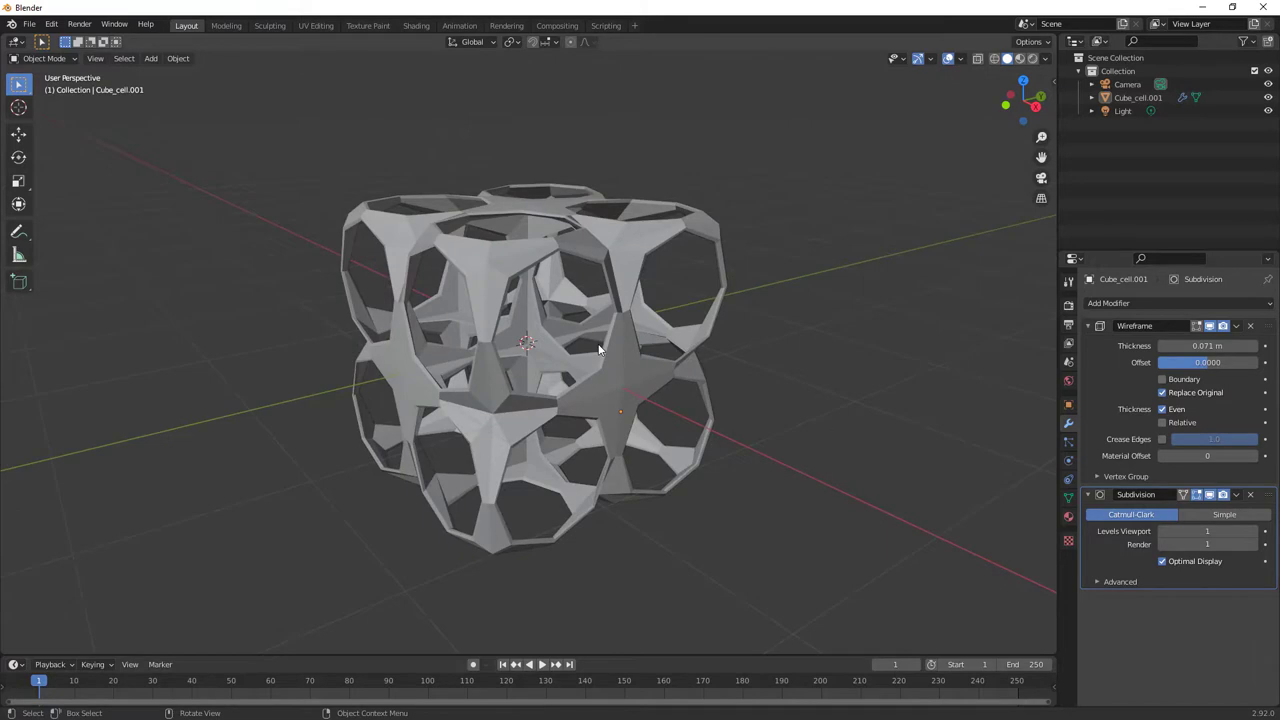
pyautogui.moveTo(593, 353); pyautogui.dragTo(643, 377, button='middle')
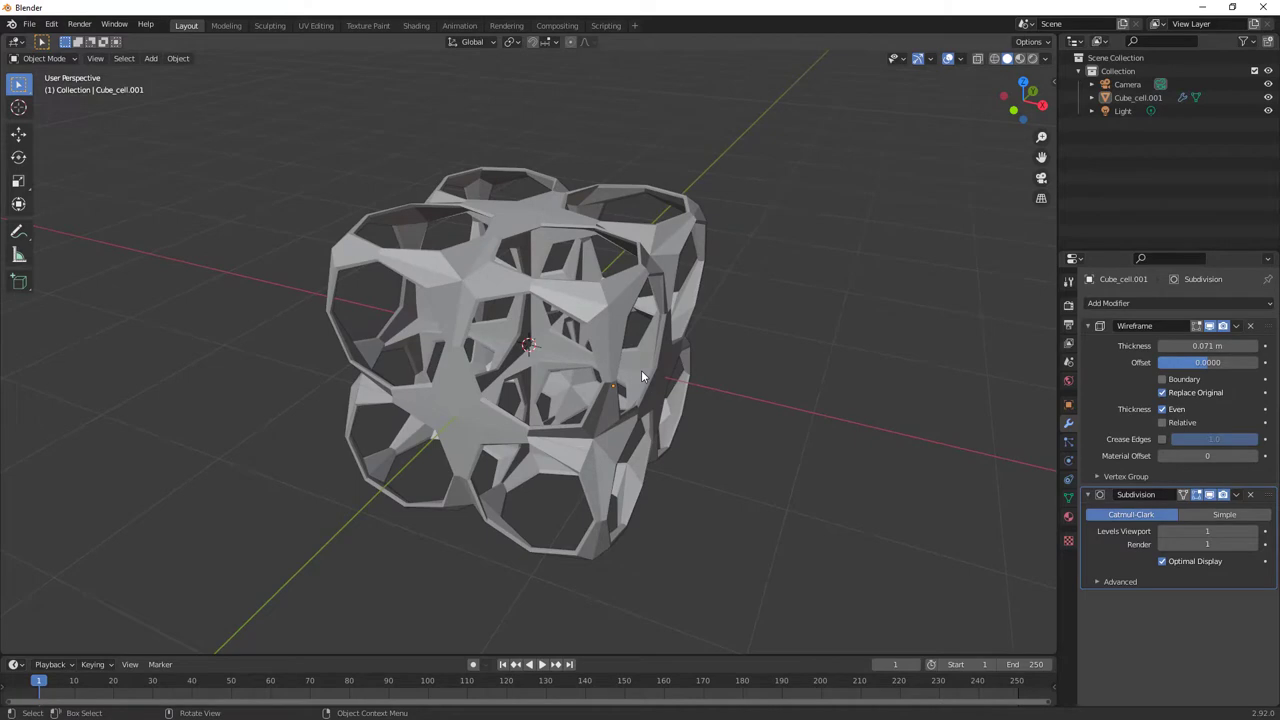
# - Inspect the lattice's base mesh in Edit Mode with wireframe shading, and return to Object Mode
pyautogui.click(666, 349)
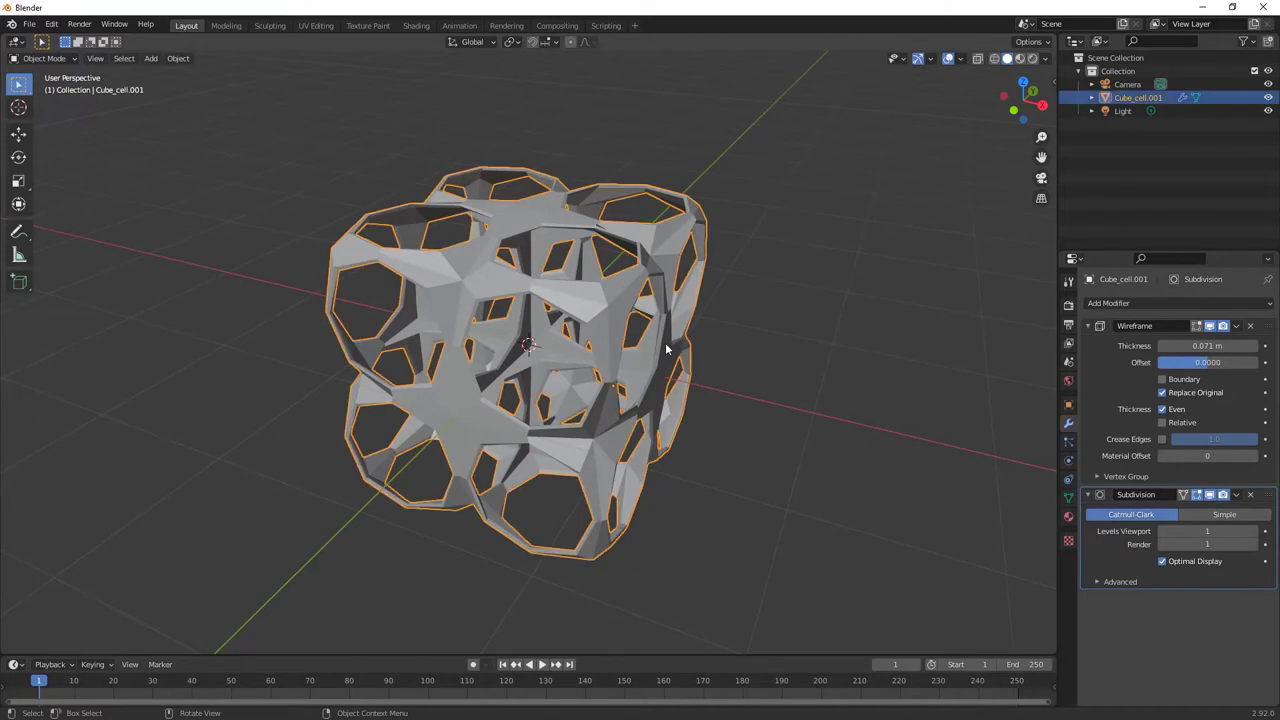
pyautogui.press('Tab')
pyautogui.moveTo(664, 343); pyautogui.dragTo(646, 334, button='middle')
pyautogui.click(995, 58)
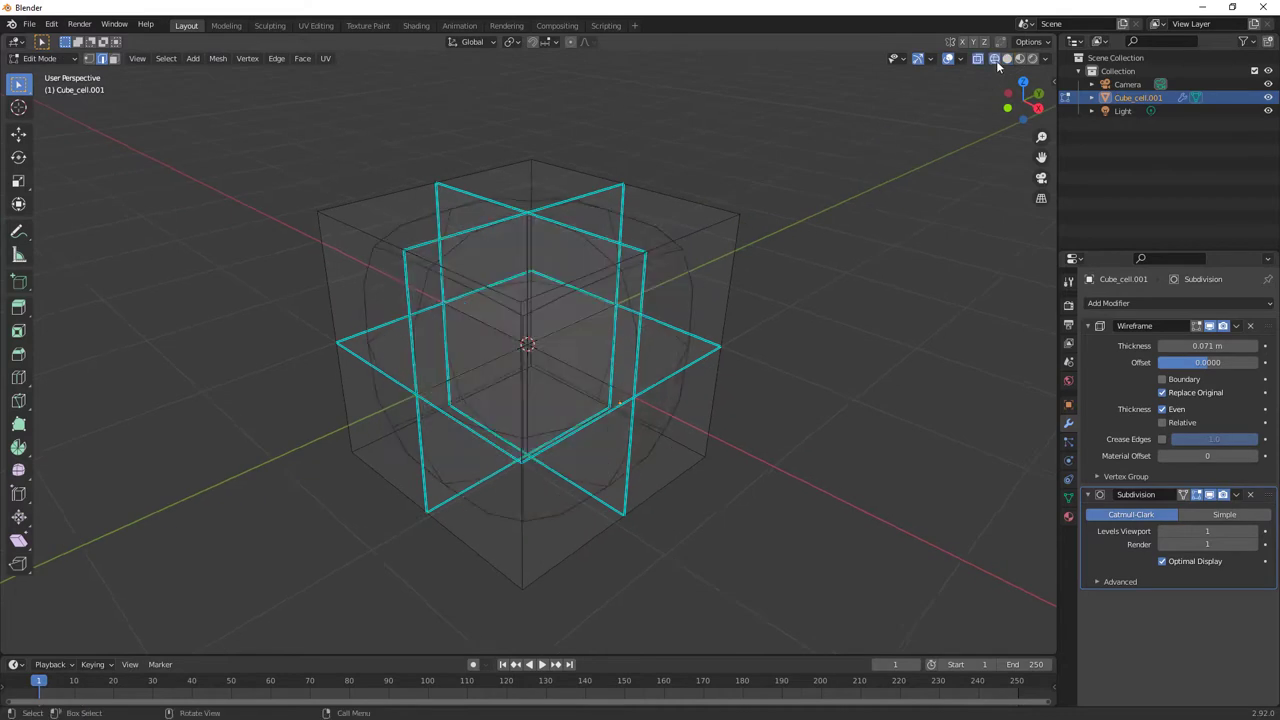
pyautogui.moveTo(476, 308)
pyautogui.mouseDown(button='middle')
pyautogui.moveTo(437, 304)
pyautogui.moveTo(520, 296)
pyautogui.mouseUp(button='middle')
pyautogui.press('Tab')
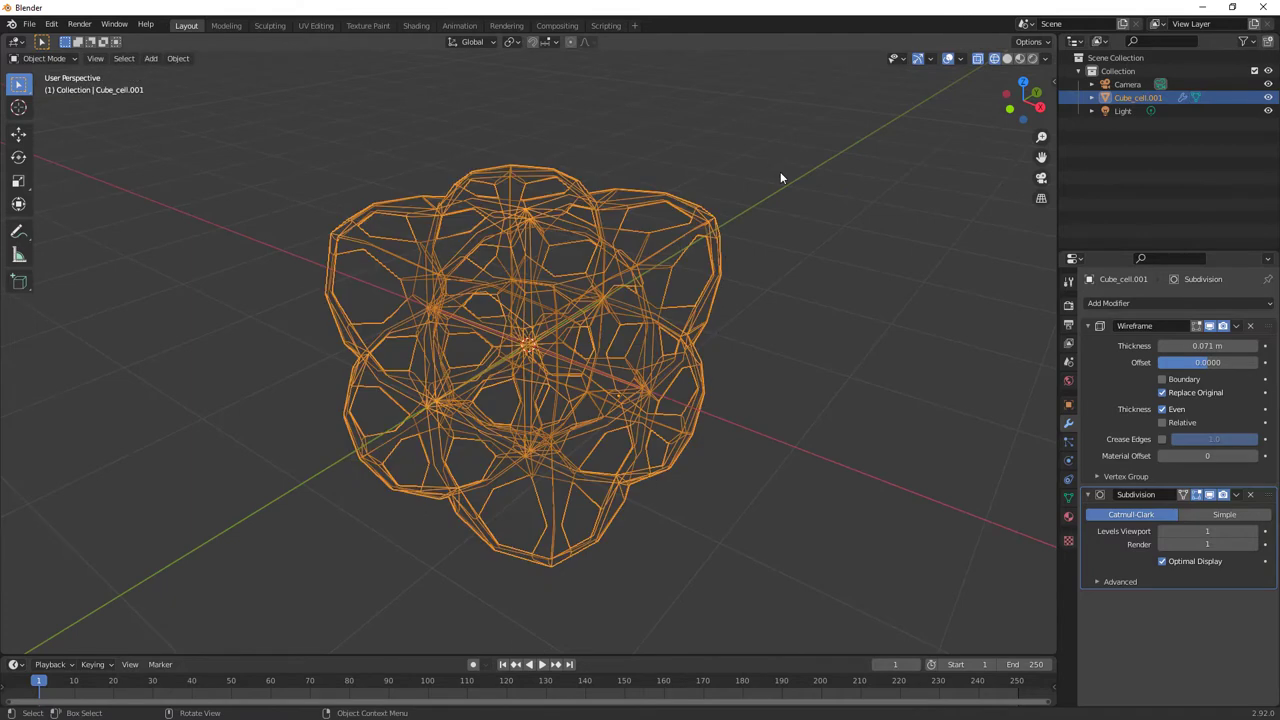
# - Start a new General file and discard the changes to the fractured lattice scene
pyautogui.moveTo(786, 205); pyautogui.dragTo(688, 324, button='middle')
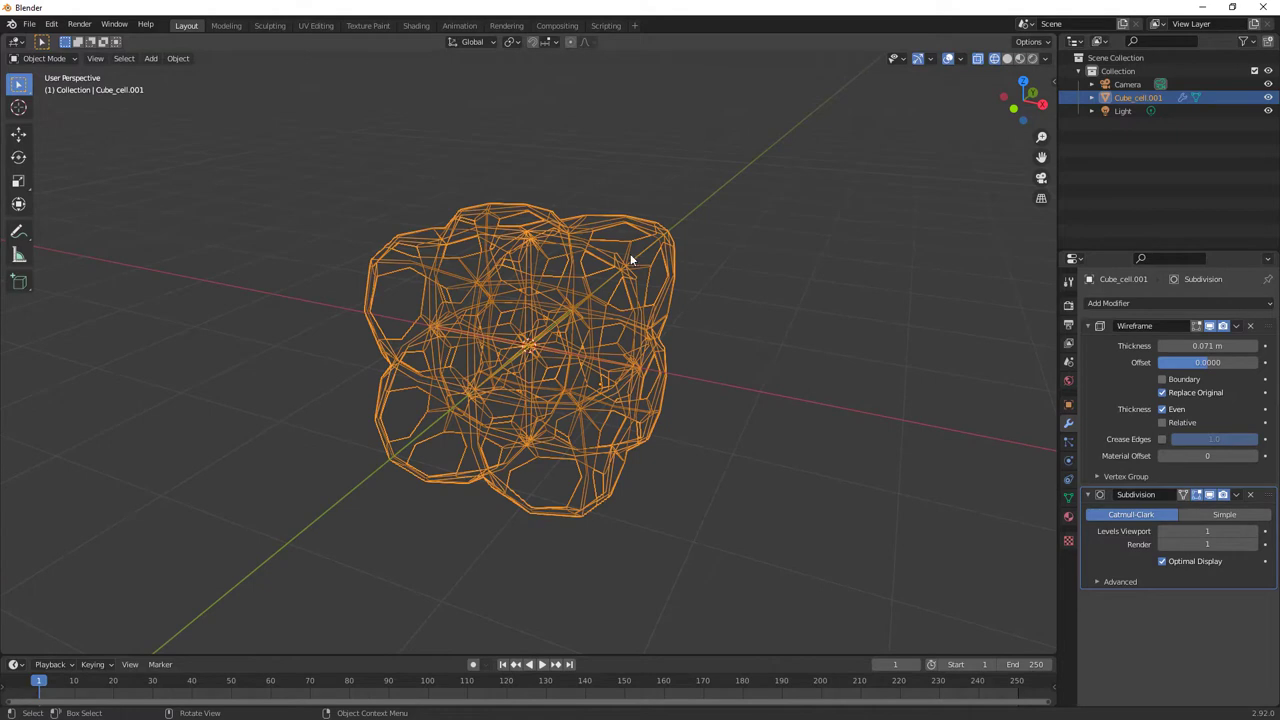
pyautogui.click(29, 24)
pyautogui.moveTo(88, 40)
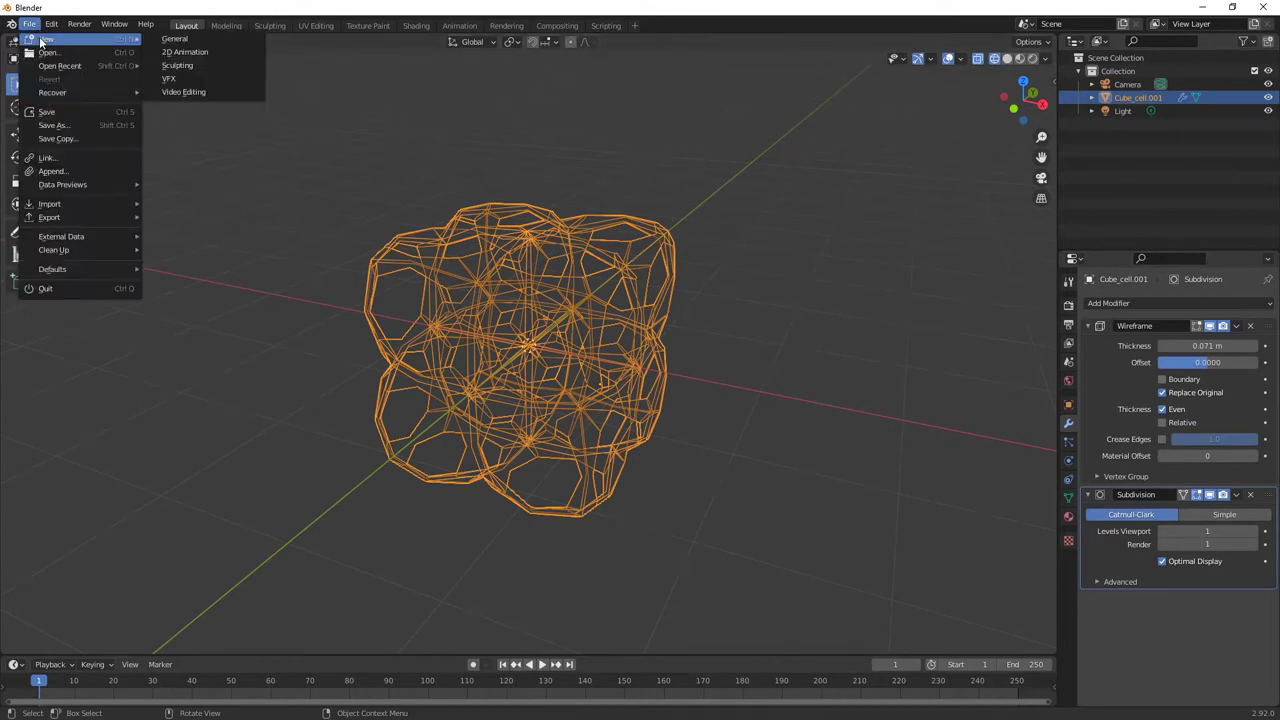
pyautogui.click(174, 39)
pyautogui.click(677, 393)
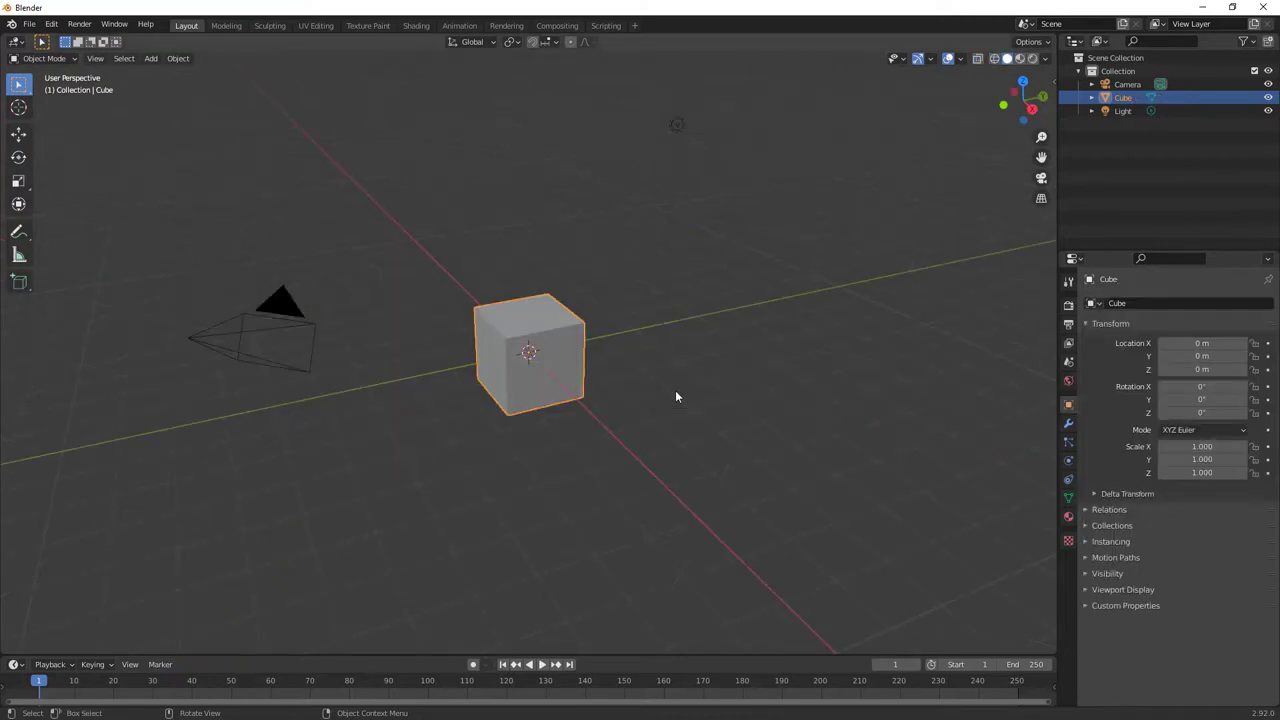
# - Put the default cube into Edit Mode and display it with wireframe shading
pyautogui.click(65, 57)
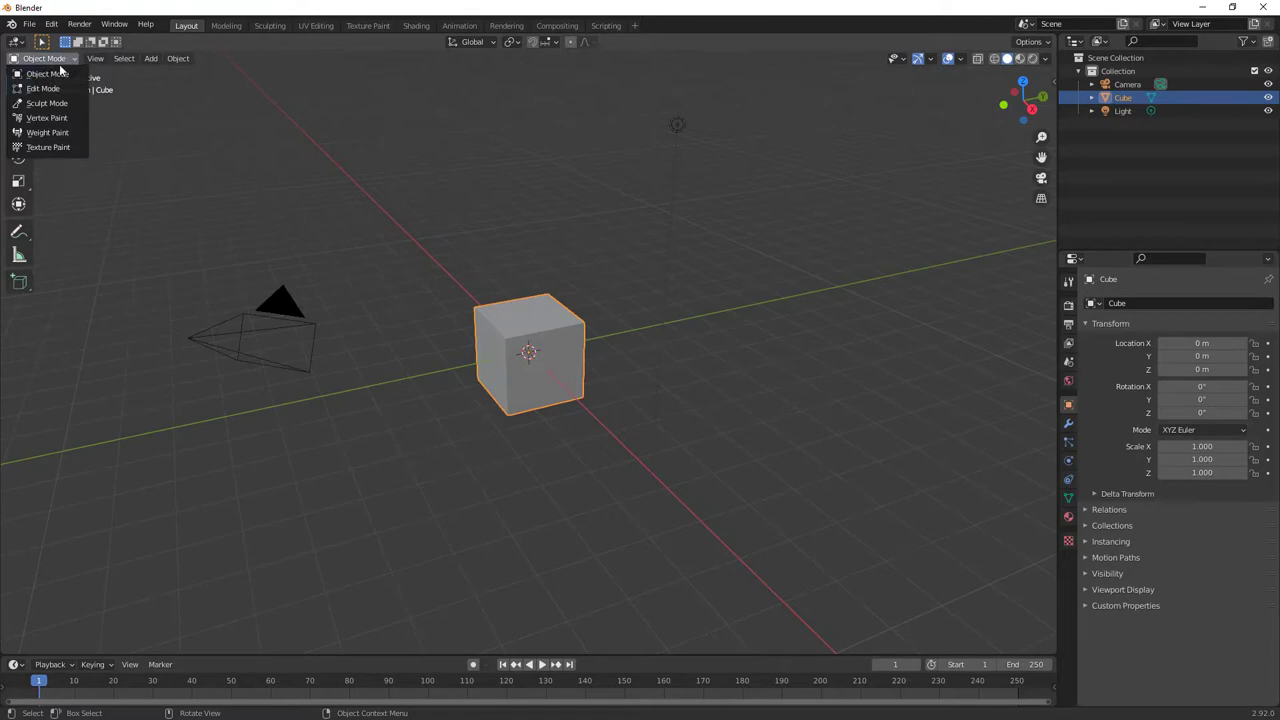
pyautogui.click(45, 88)
pyautogui.scroll(2, 446, 328)
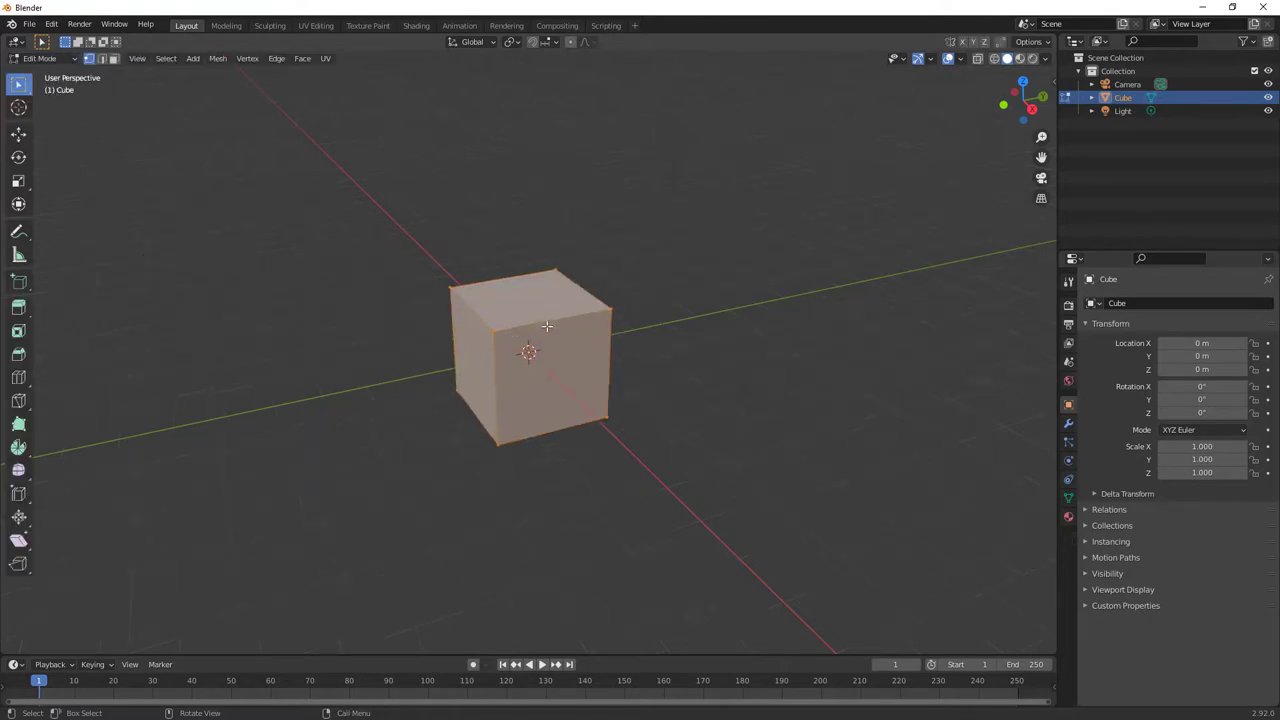
pyautogui.click(994, 58)
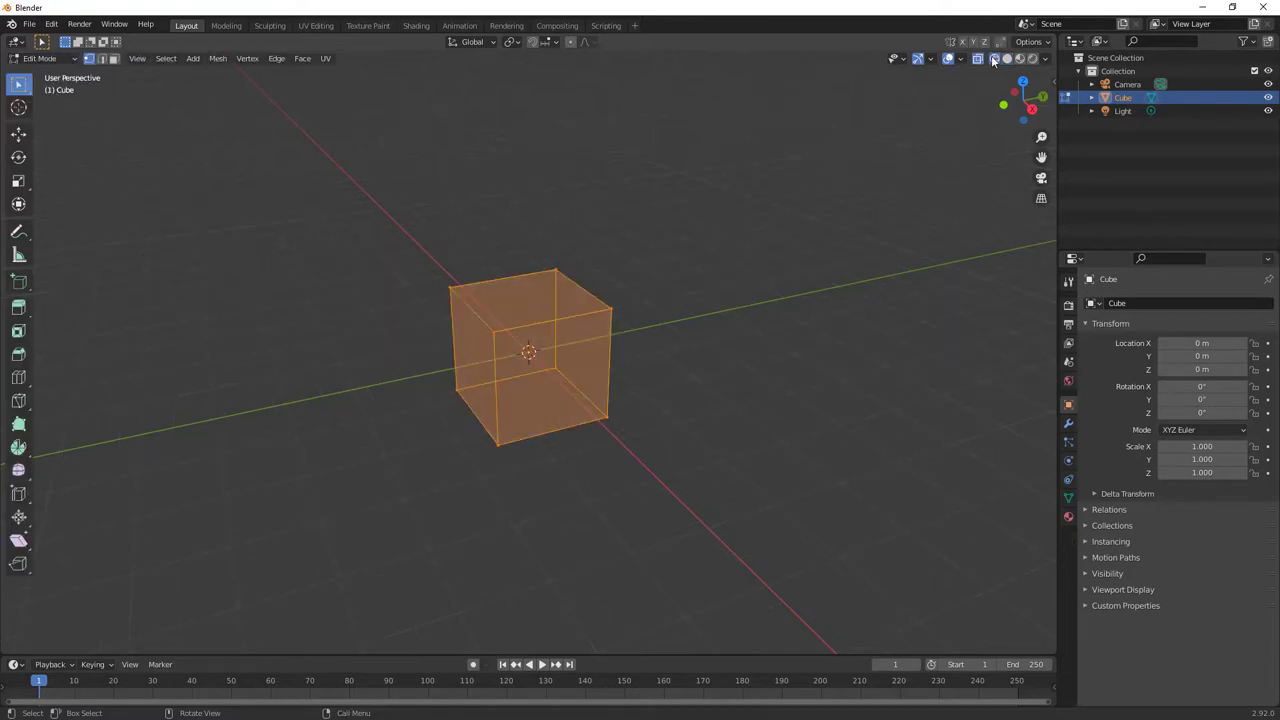
pyautogui.scroll(2, 563, 311)
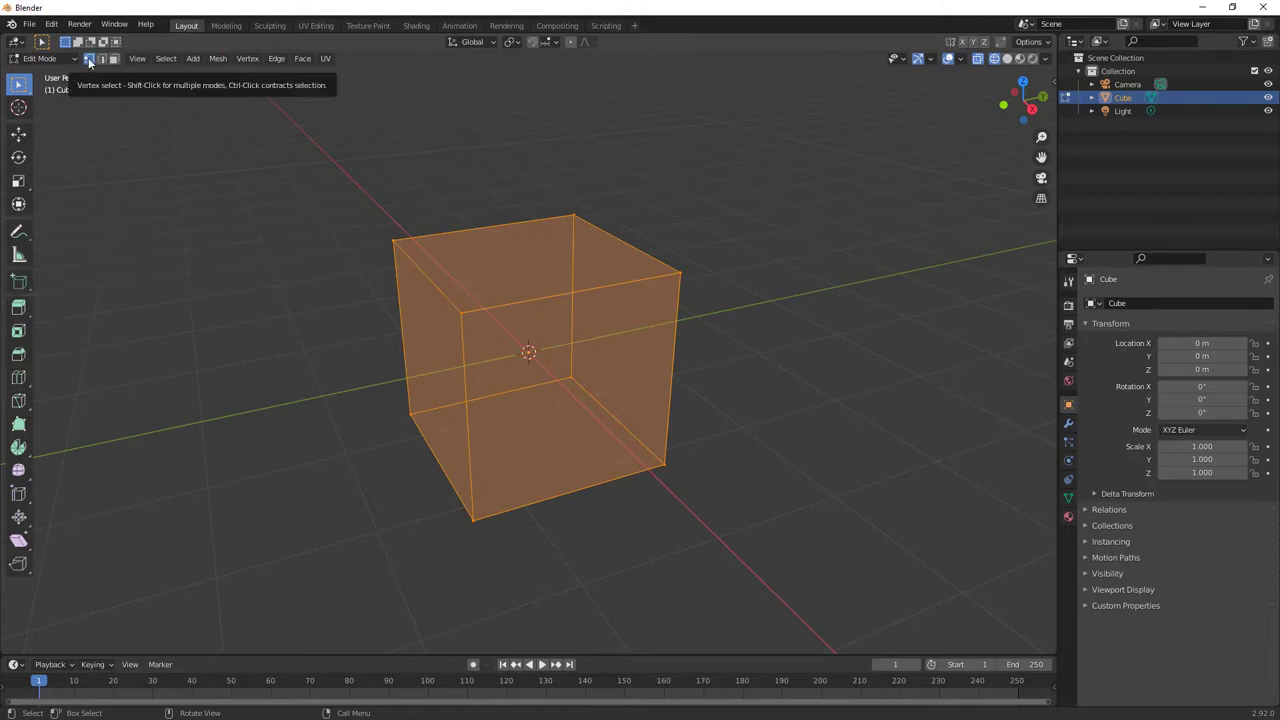
pyautogui.click(392, 232)
pyautogui.moveTo(370, 226); pyautogui.dragTo(400, 250)
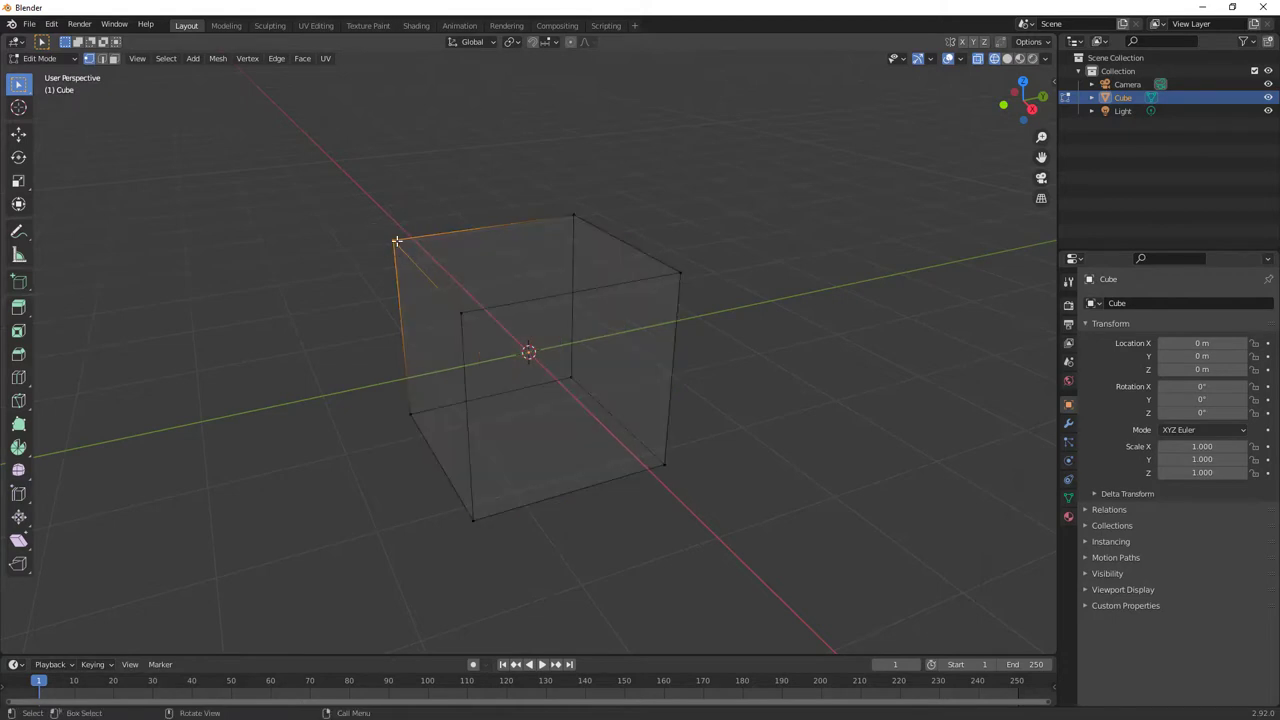
pyautogui.keyDown('shift'); pyautogui.click(665, 463); pyautogui.keyUp('shift')
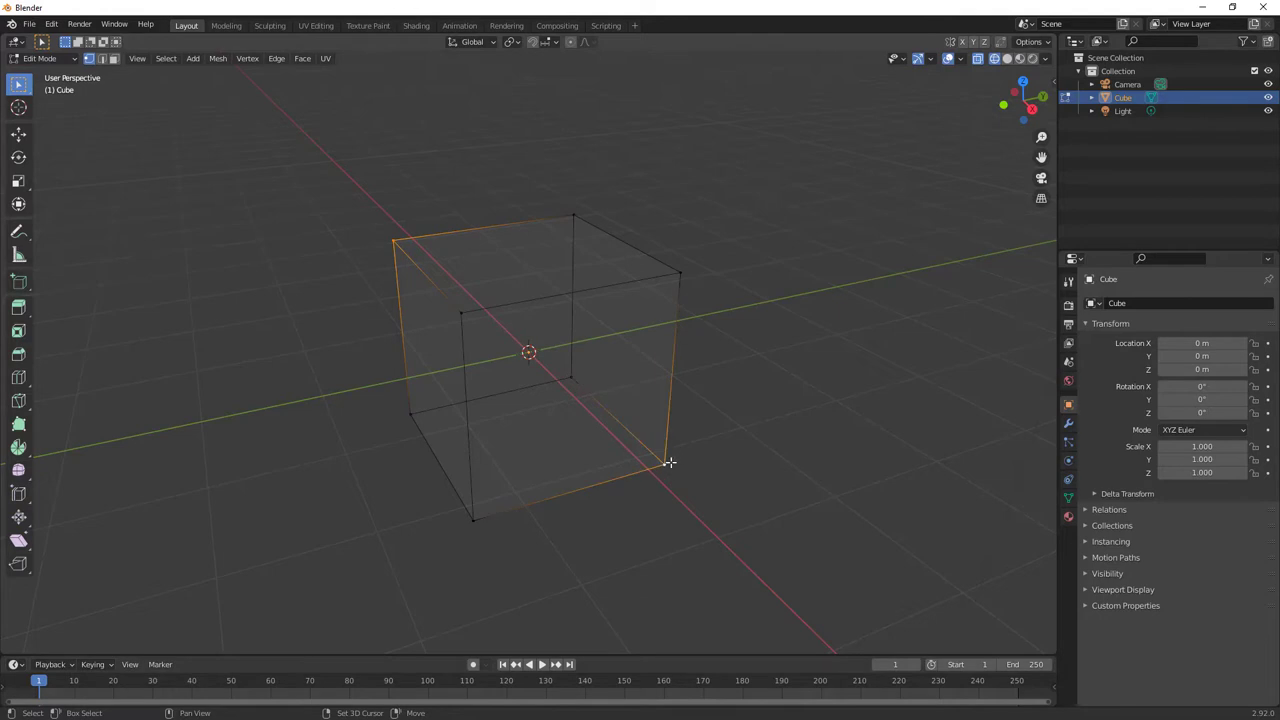
pyautogui.click(723, 384)
# - Join an upper corner vertex of the cube to the diagonally opposite lower corner vertex with Connect Vertex Path
pyautogui.moveTo(366, 232); pyautogui.dragTo(420, 262)
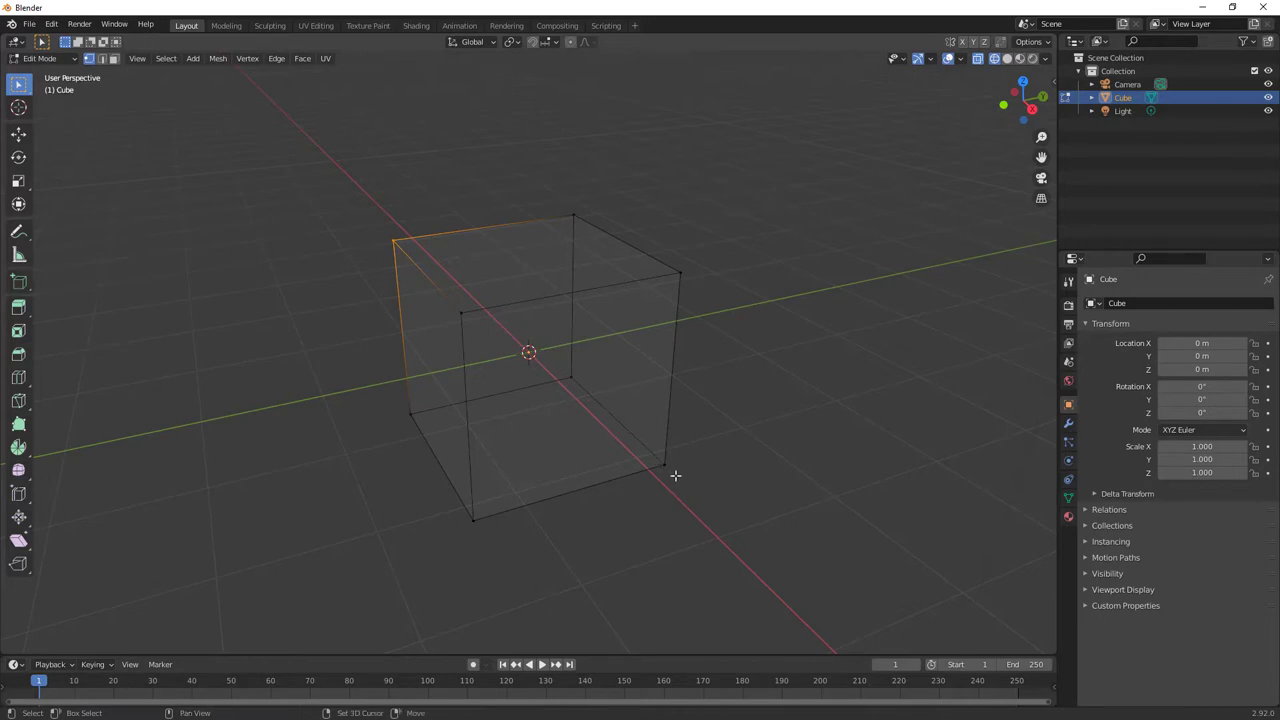
pyautogui.keyDown('shift'); pyautogui.click(665, 459); pyautogui.keyUp('shift')
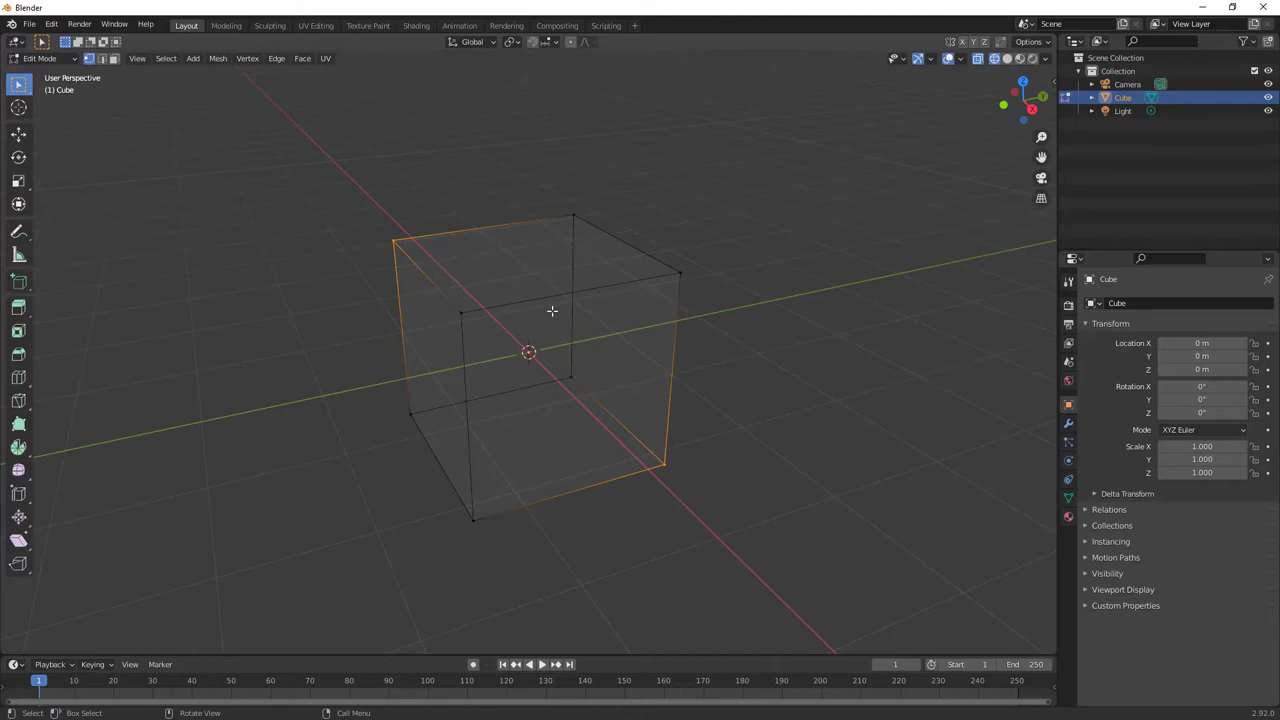
pyautogui.click(248, 58)
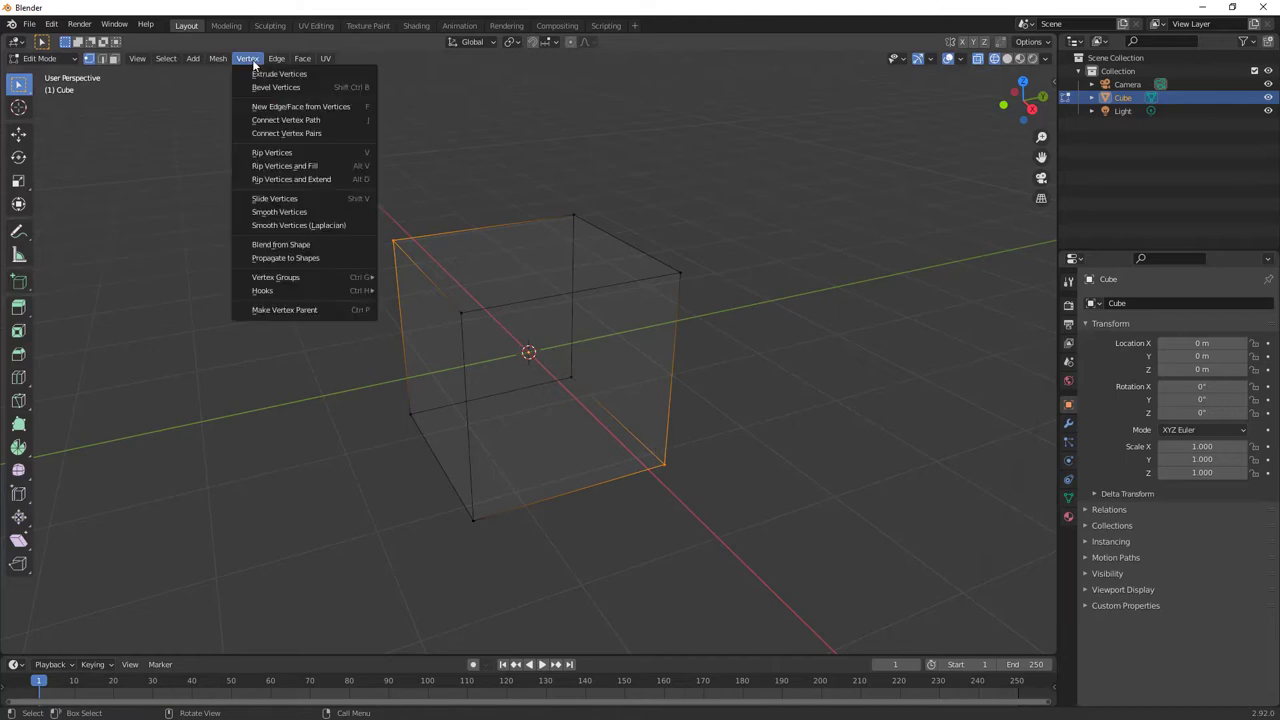
pyautogui.click(287, 121)
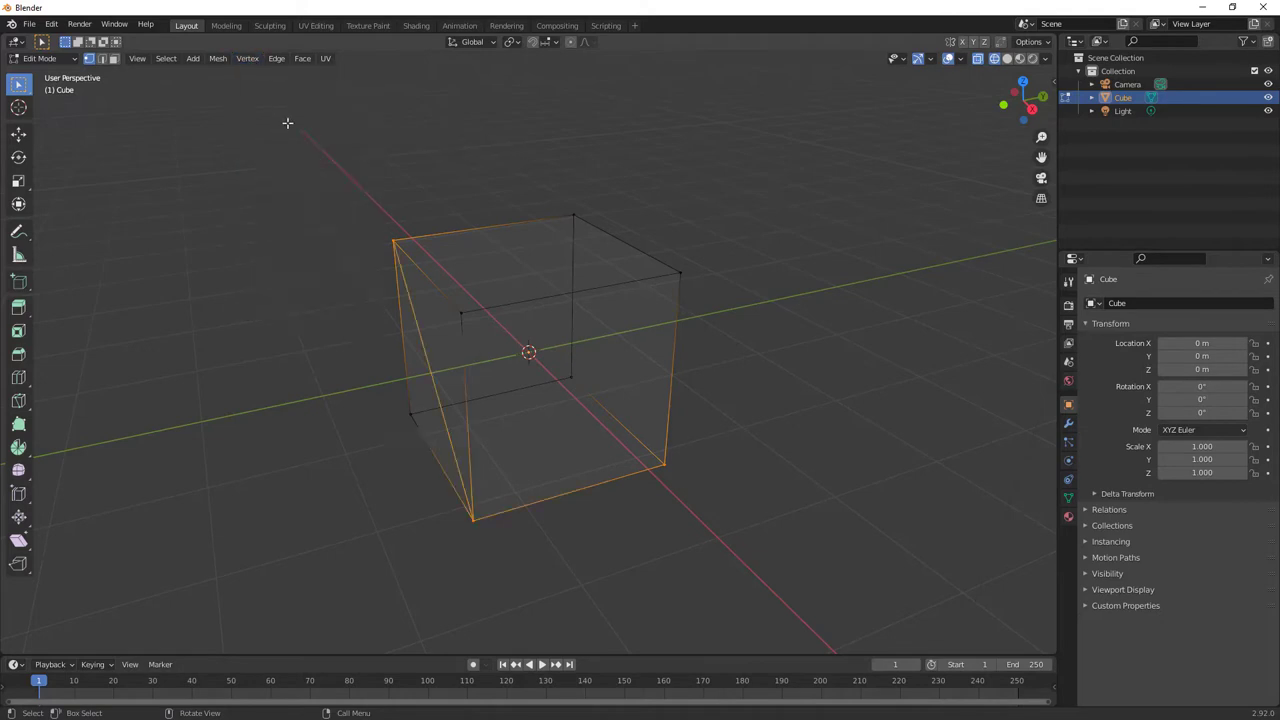
pyautogui.moveTo(294, 254)
pyautogui.mouseDown(button='middle')
pyautogui.moveTo(374, 246)
pyautogui.moveTo(311, 247)
pyautogui.mouseUp(button='middle')
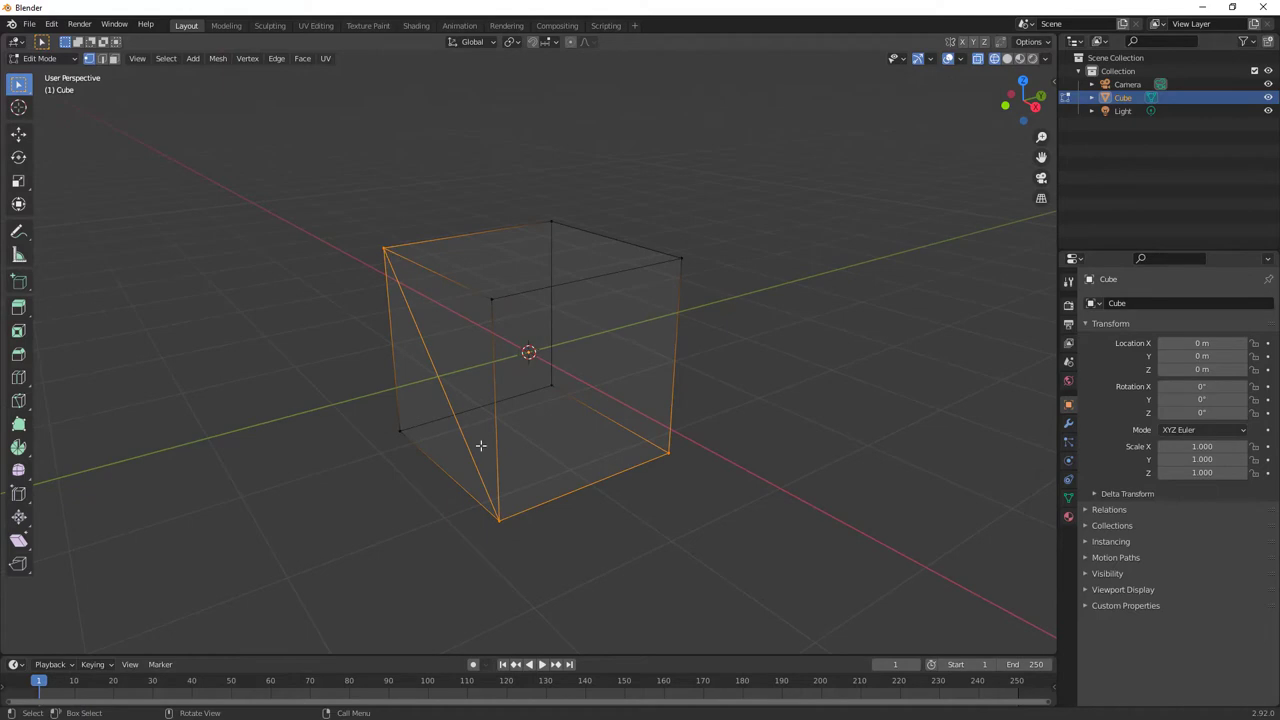
pyautogui.moveTo(669, 446); pyautogui.dragTo(423, 240, button='middle')
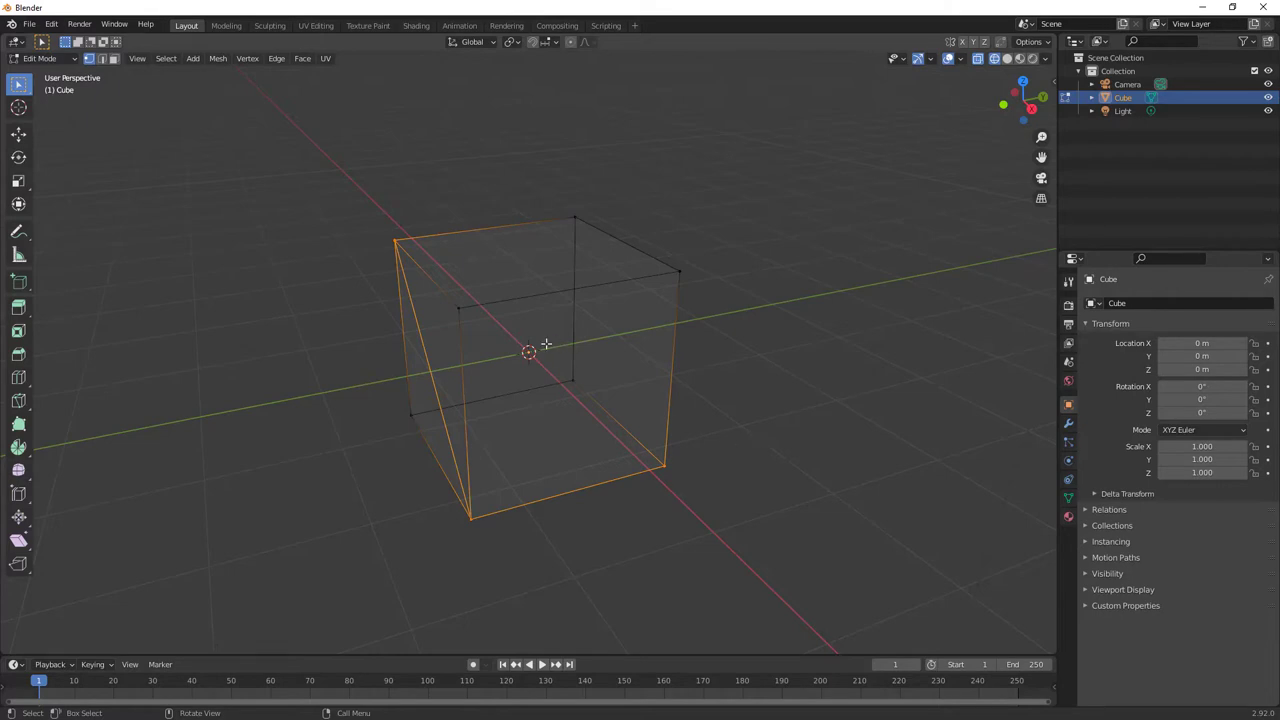
# - Add a diagonal edge across the cube's +X side face with Connect Vertex Path and return to Object Mode
pyautogui.click(459, 307)
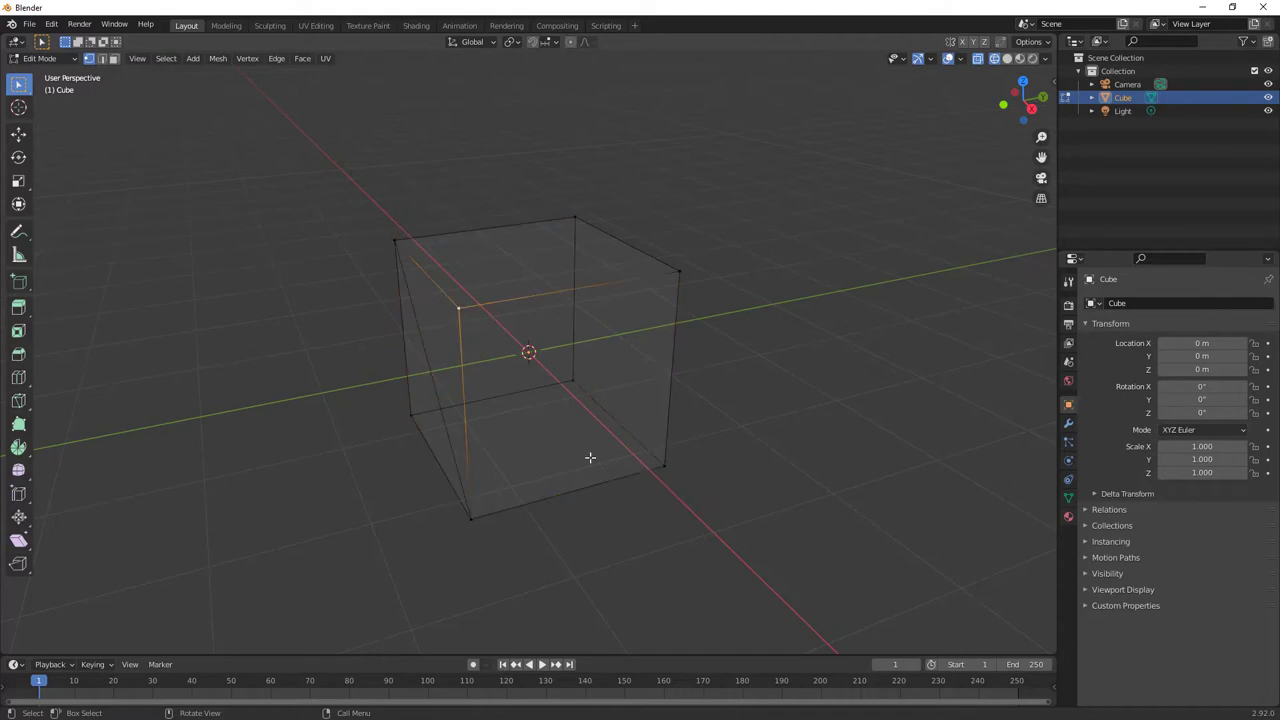
pyautogui.keyDown('shift'); pyautogui.click(665, 466); pyautogui.keyUp('shift')
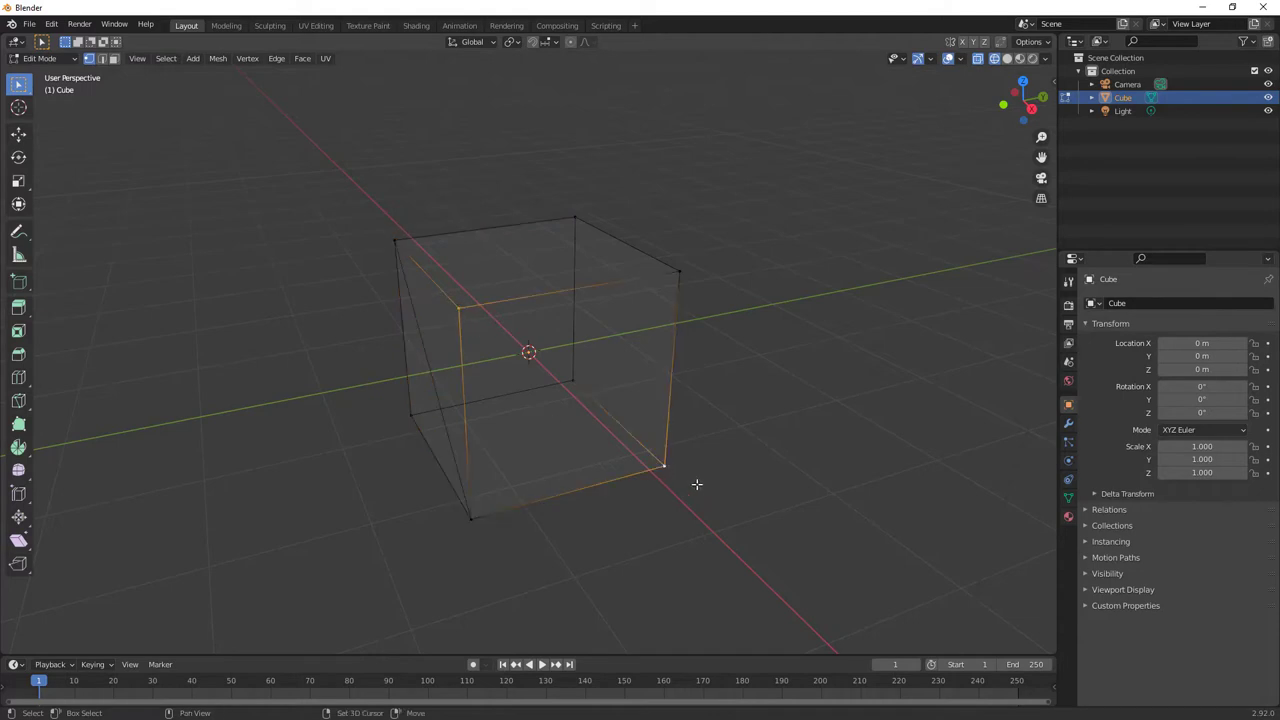
pyautogui.click(250, 59)
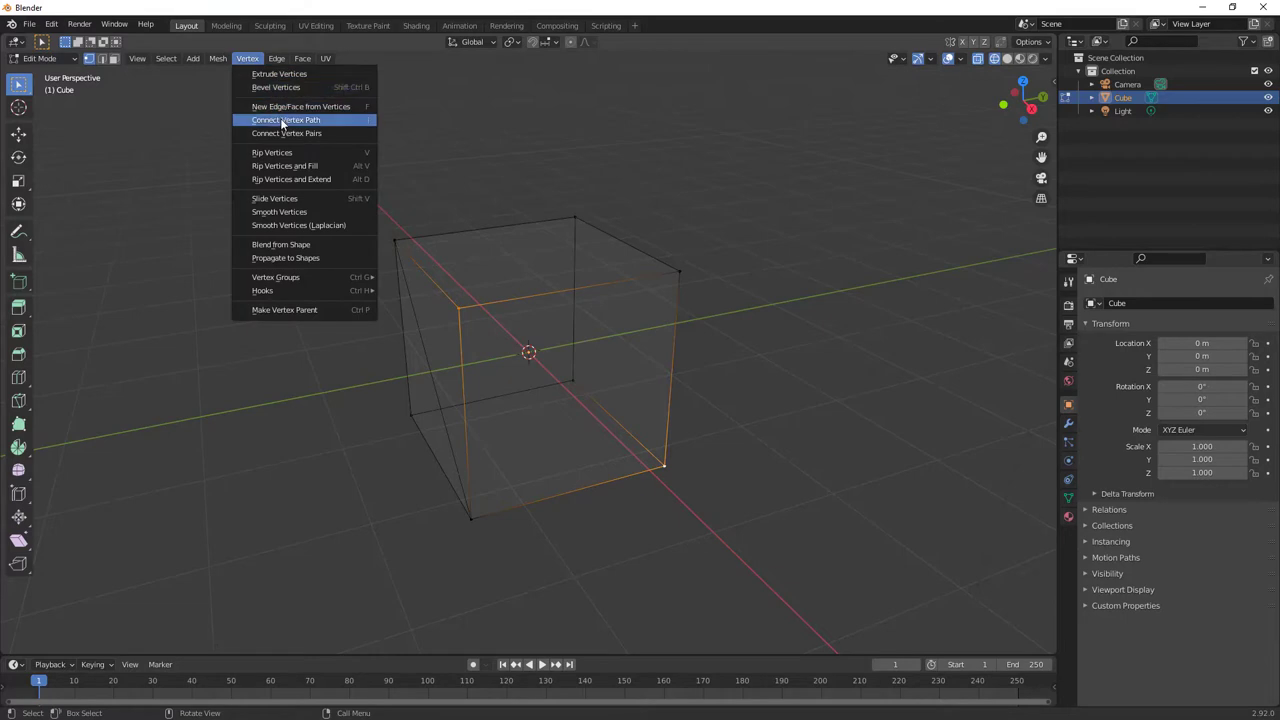
pyautogui.click(281, 118)
pyautogui.moveTo(469, 437); pyautogui.dragTo(774, 466, button='middle')
pyautogui.click(783, 466)
pyautogui.click(40, 58)
pyautogui.click(42, 72)
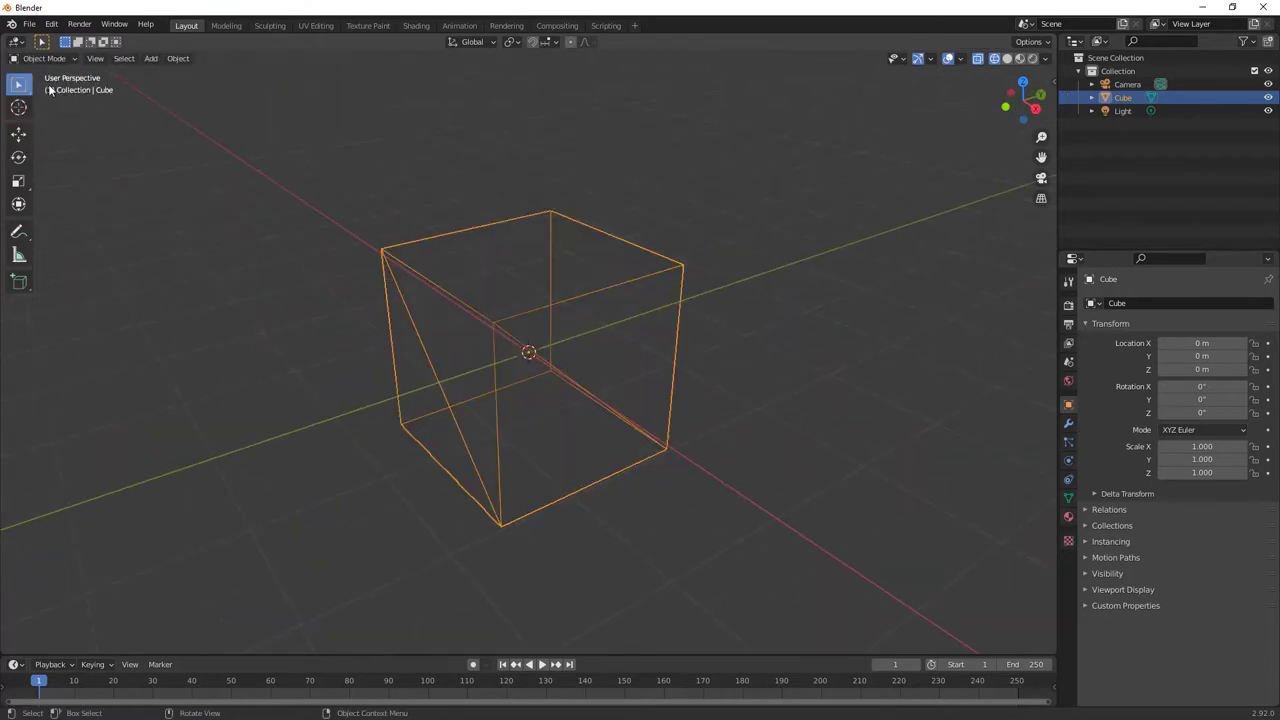
# - Display the cube in solid shading and add a Wireframe modifier with a thickness of 0.108 m
pyautogui.moveTo(590, 395); pyautogui.dragTo(602, 386, button='middle')
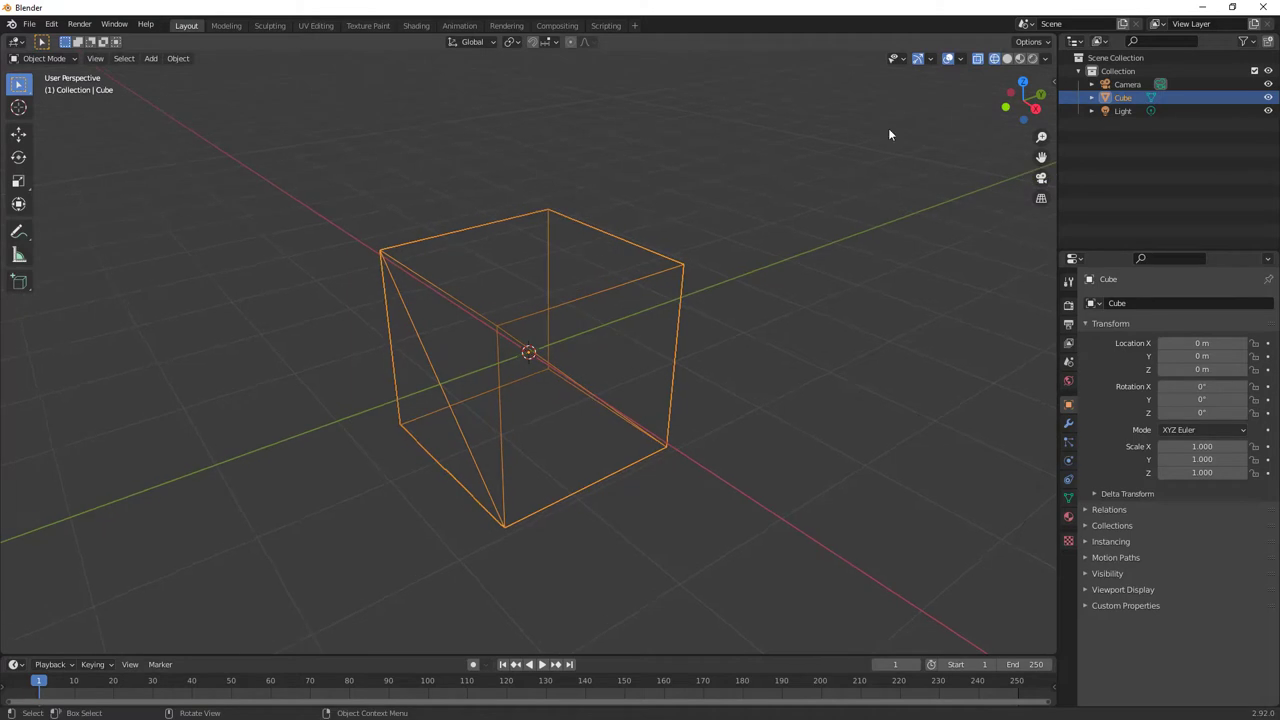
pyautogui.click(1007, 58)
pyautogui.click(1067, 425)
pyautogui.click(1131, 302)
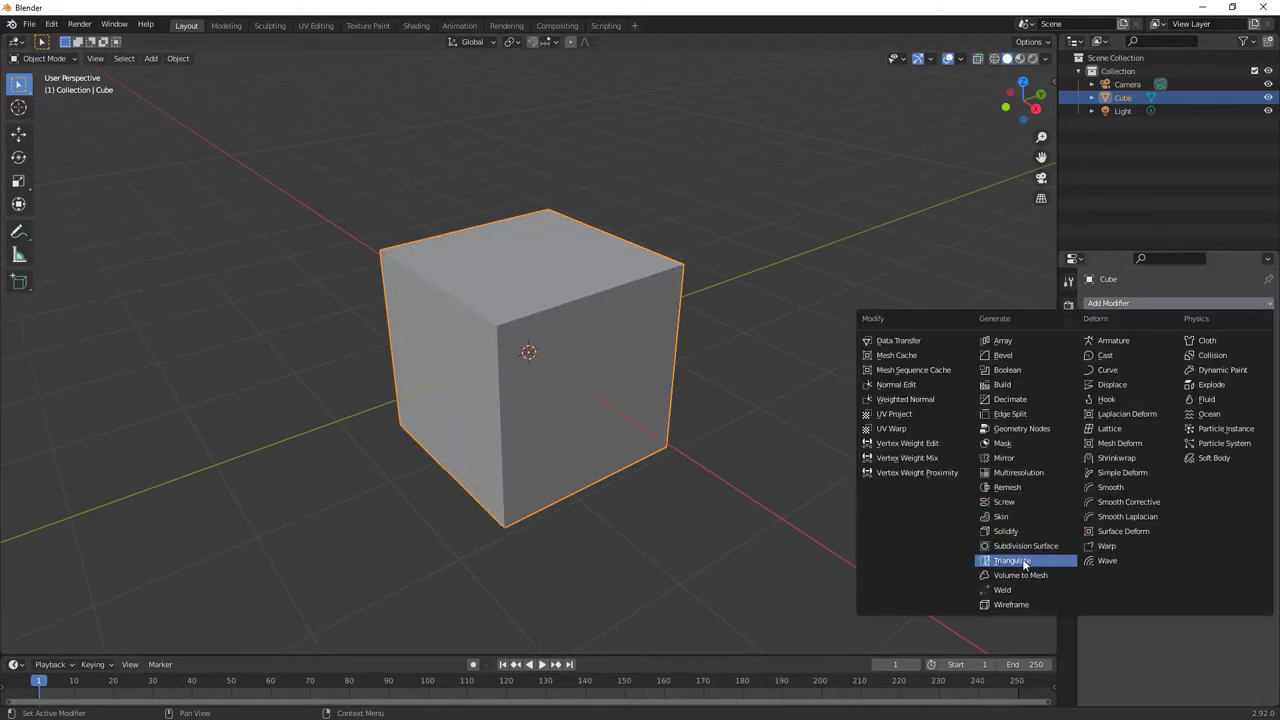
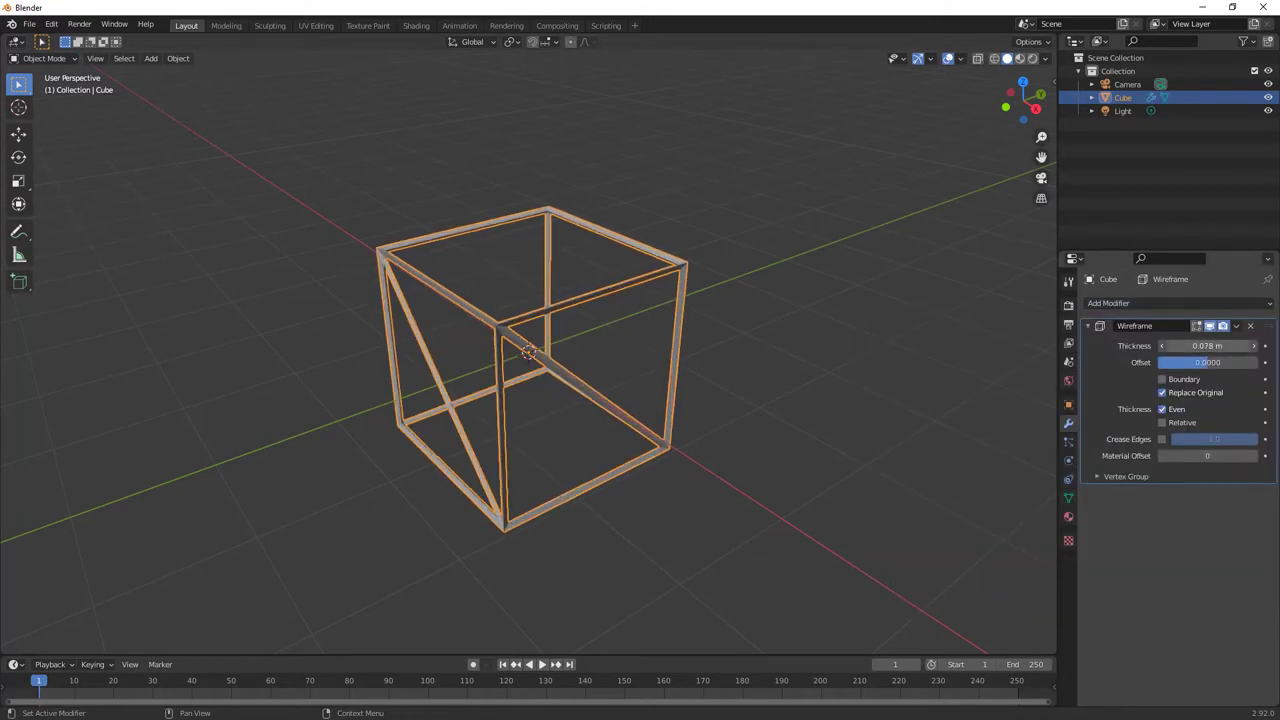
pyautogui.moveTo(645, 450)
pyautogui.mouseDown(button='middle')
pyautogui.moveTo(660, 456)
pyautogui.moveTo(711, 426)
pyautogui.moveTo(589, 461)
pyautogui.moveTo(546, 459)
pyautogui.moveTo(609, 466)
pyautogui.moveTo(675, 444)
pyautogui.moveTo(632, 440)
pyautogui.mouseUp(button='middle')
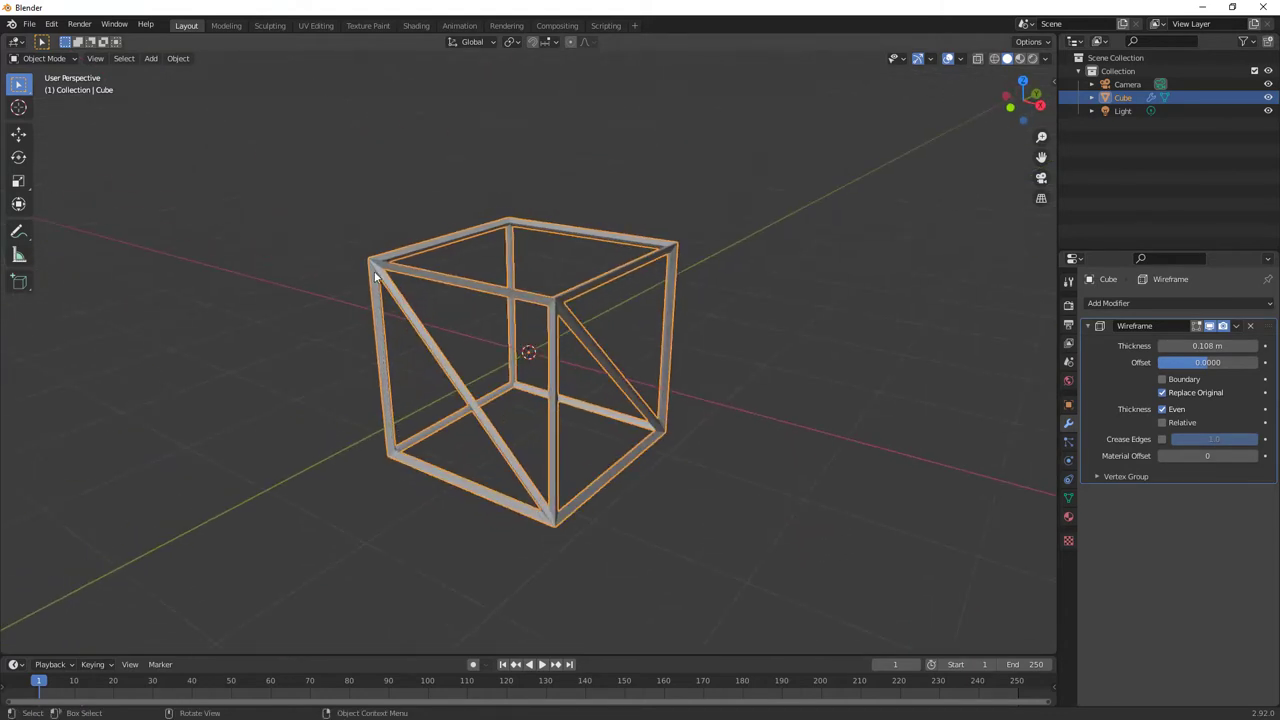
# - Add a Subdivision Surface modifier to the cube frame and set its viewport level to 6
pyautogui.click(1192, 302)
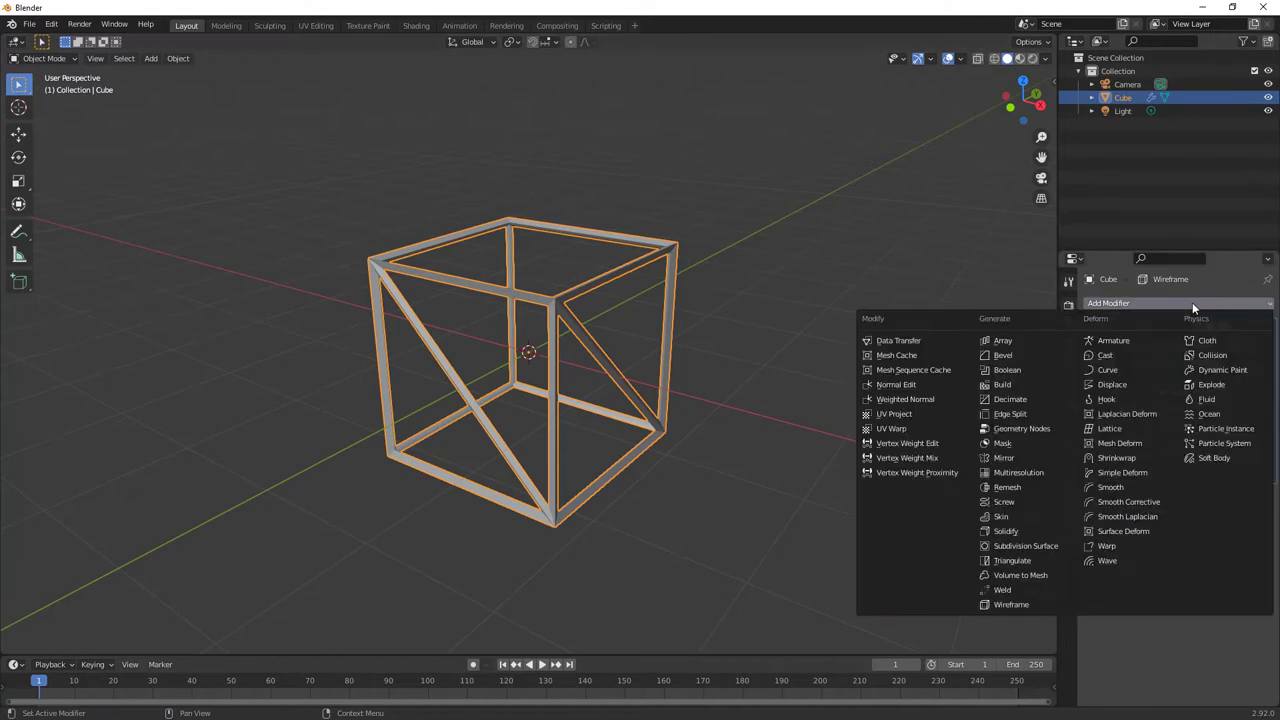
pyautogui.click(1031, 549)
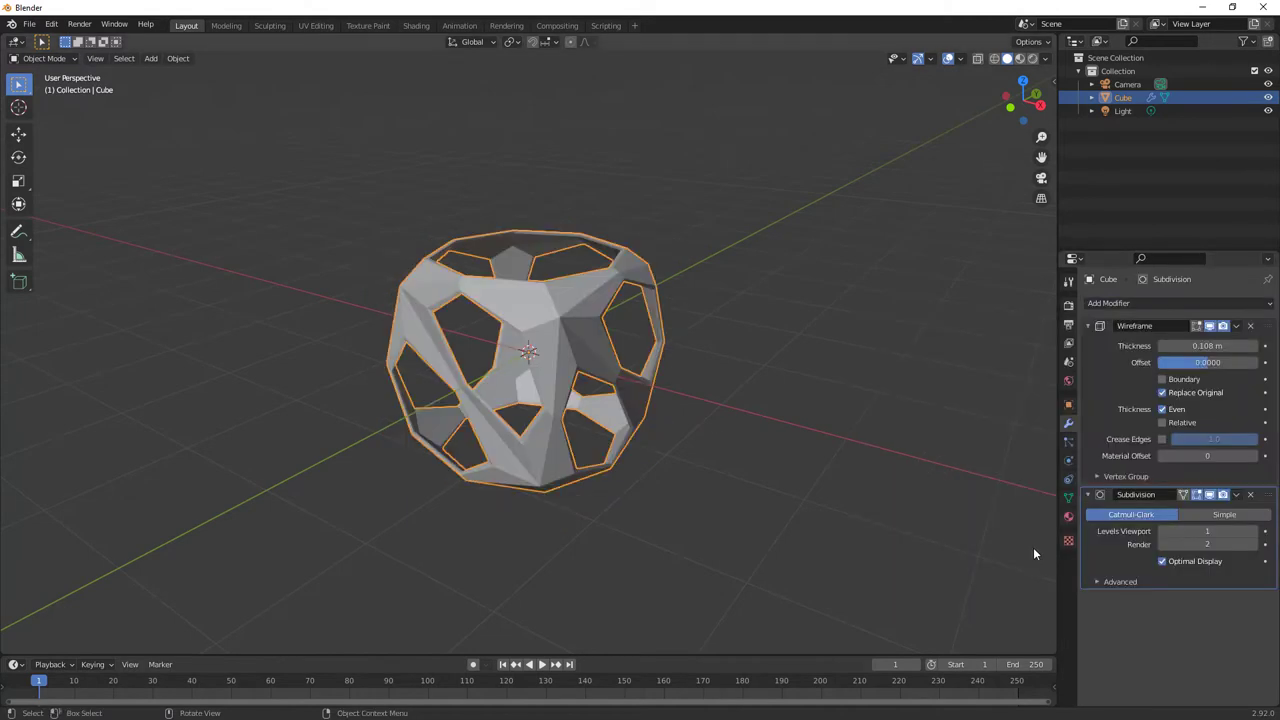
pyautogui.moveTo(1207, 531); pyautogui.dragTo(1255, 531)
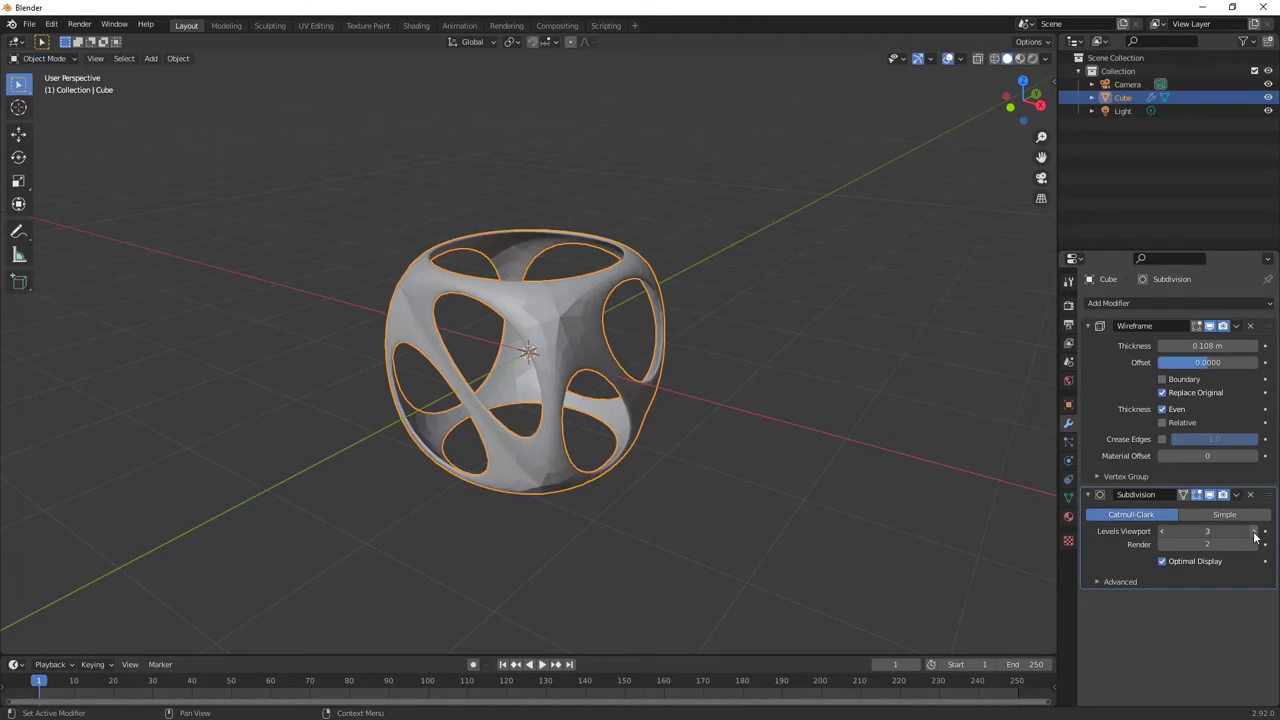
pyautogui.moveTo(639, 512)
pyautogui.mouseDown(button='middle')
pyautogui.moveTo(683, 477)
pyautogui.moveTo(515, 494)
pyautogui.moveTo(632, 513)
pyautogui.mouseUp(button='middle')
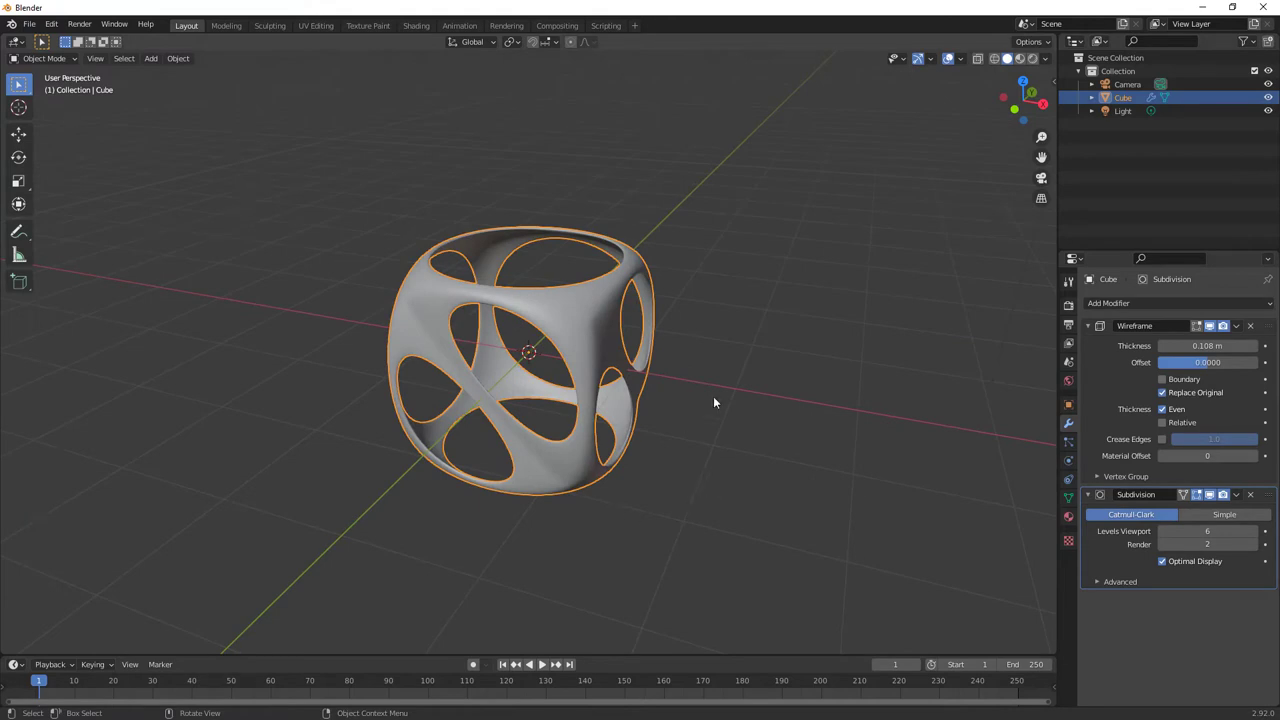
pyautogui.moveTo(734, 443); pyautogui.dragTo(701, 455, button='middle')
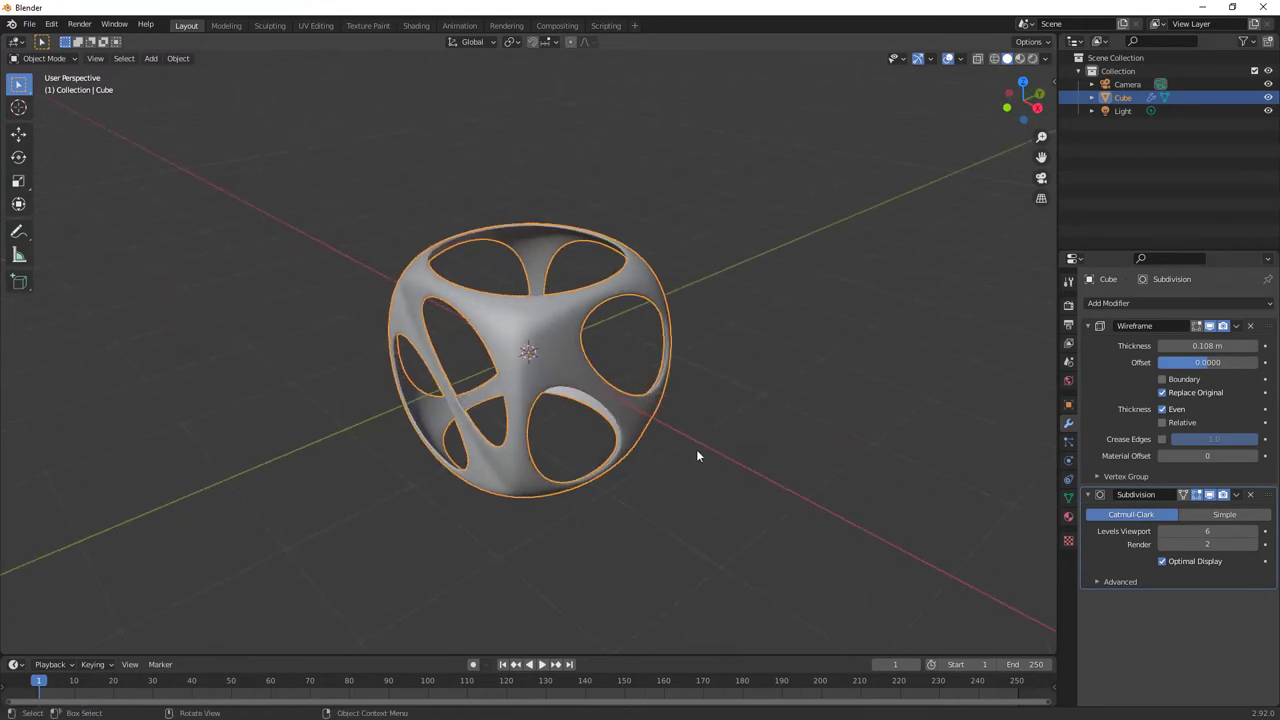
# - In Edit Mode, connect opposite corners of the cube's +Y side face with a diagonal edge using Connect Vertex Path
pyautogui.click(46, 58)
pyautogui.click(50, 88)
pyautogui.moveTo(744, 517); pyautogui.dragTo(534, 451, button='middle')
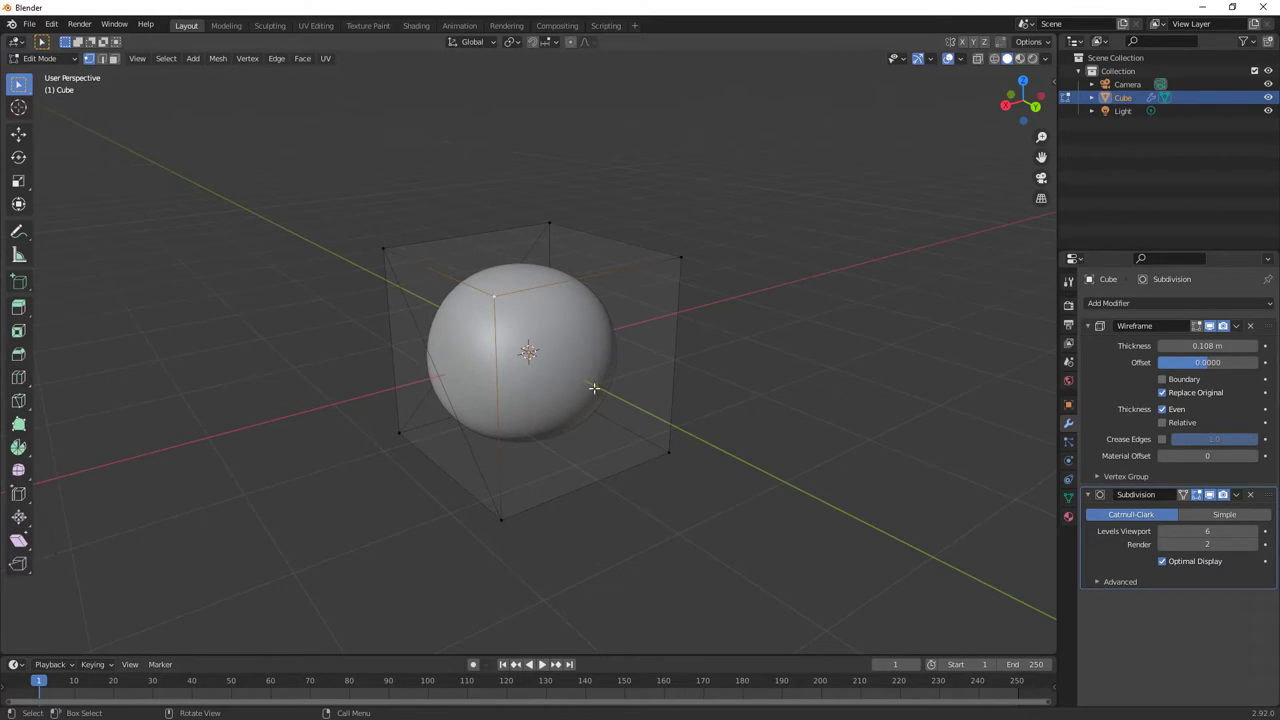
pyautogui.click(669, 451)
pyautogui.click(247, 59)
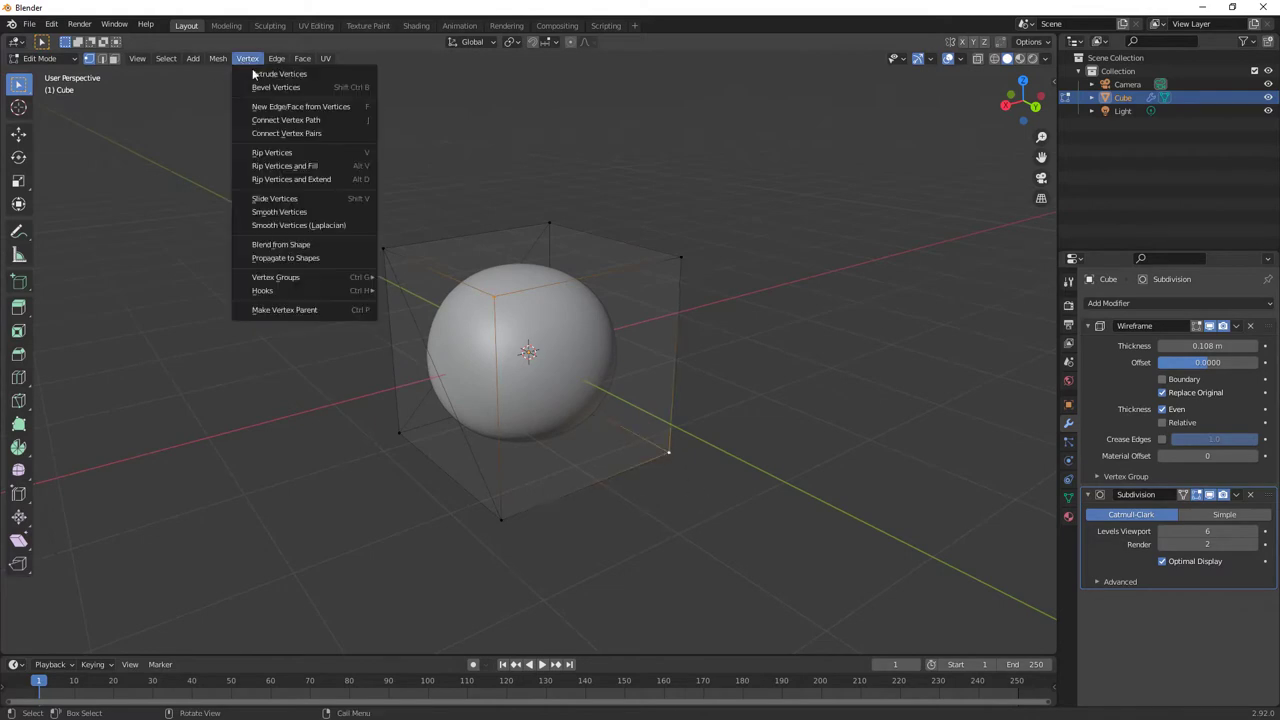
pyautogui.click(298, 121)
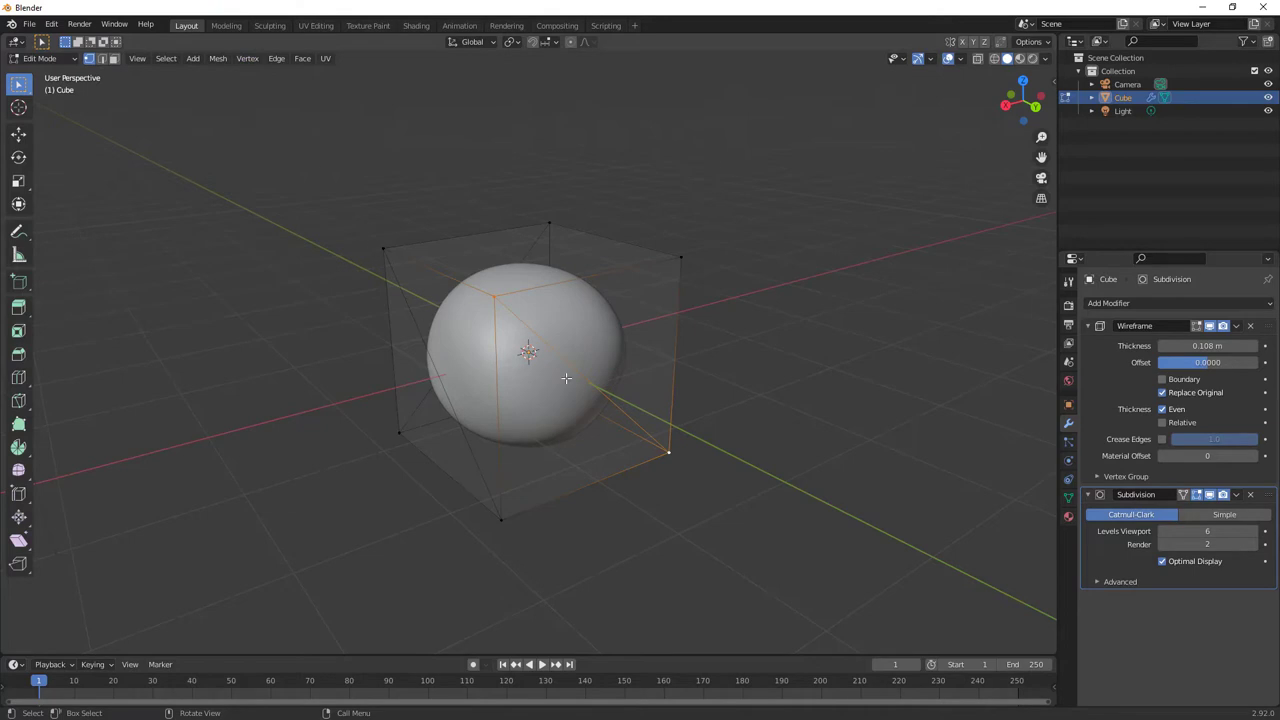
# - Connect opposite corners of the cube's -X side face with a diagonal edge and change to face selection
pyautogui.moveTo(643, 337); pyautogui.dragTo(460, 292, button='middle')
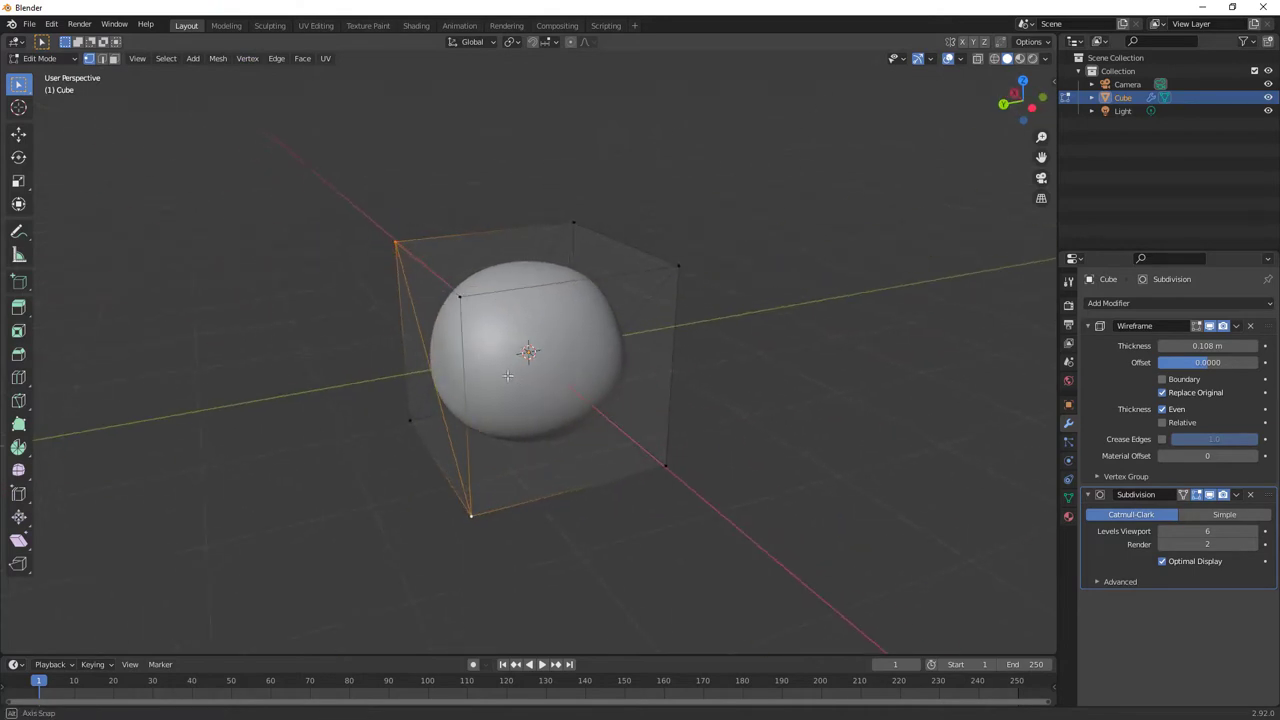
pyautogui.click(460, 295)
pyautogui.keyDown('shift'); pyautogui.click(665, 465); pyautogui.keyUp('shift')
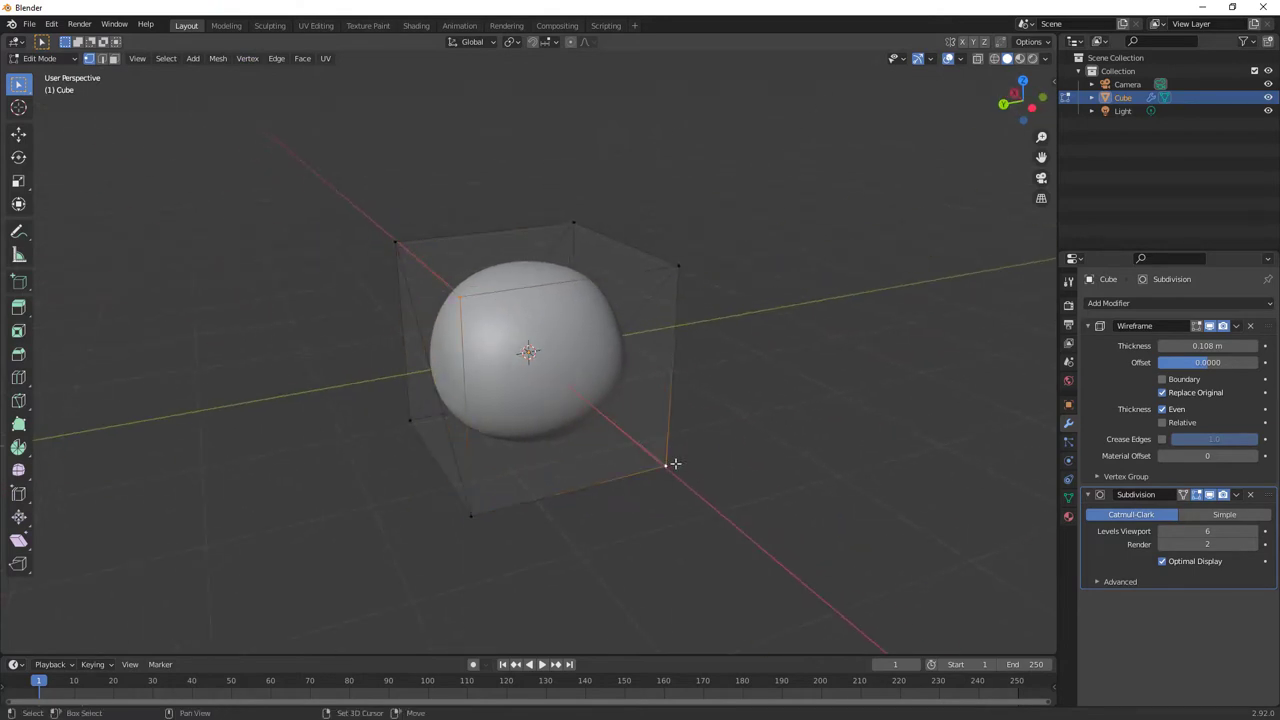
pyautogui.click(245, 59)
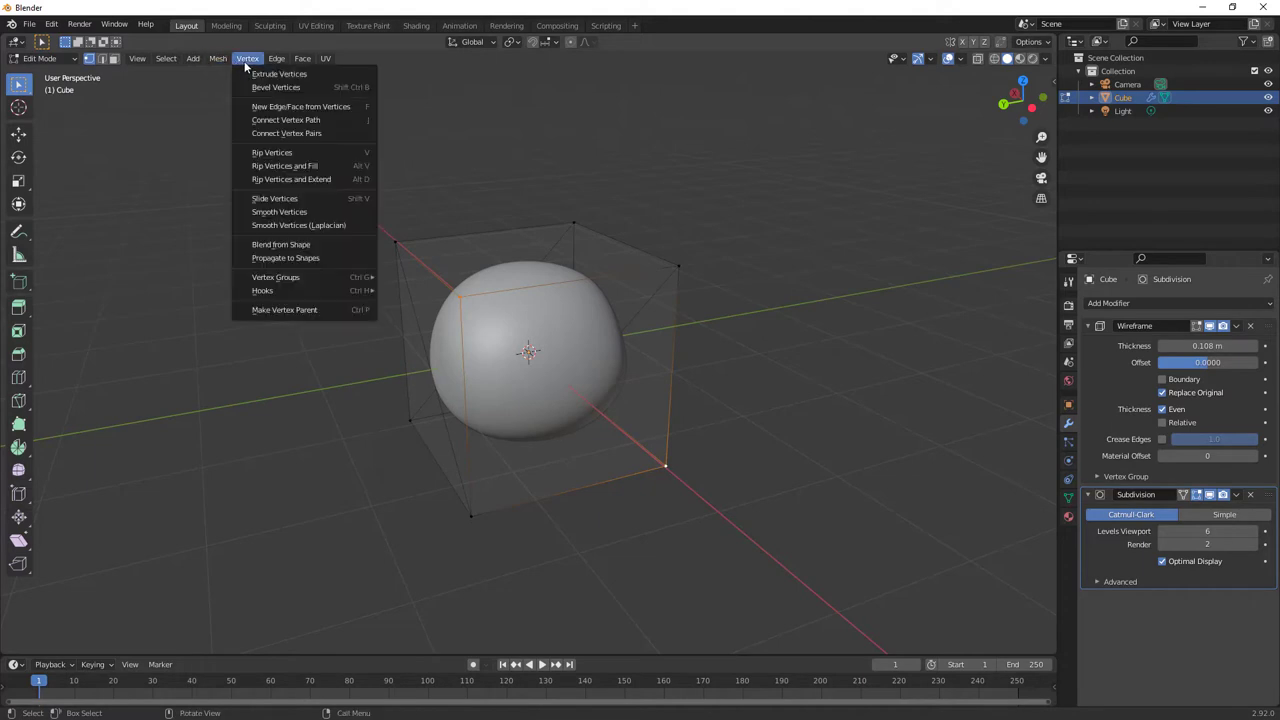
pyautogui.click(292, 121)
pyautogui.moveTo(286, 123); pyautogui.dragTo(211, 115, button='middle')
pyautogui.click(114, 58)
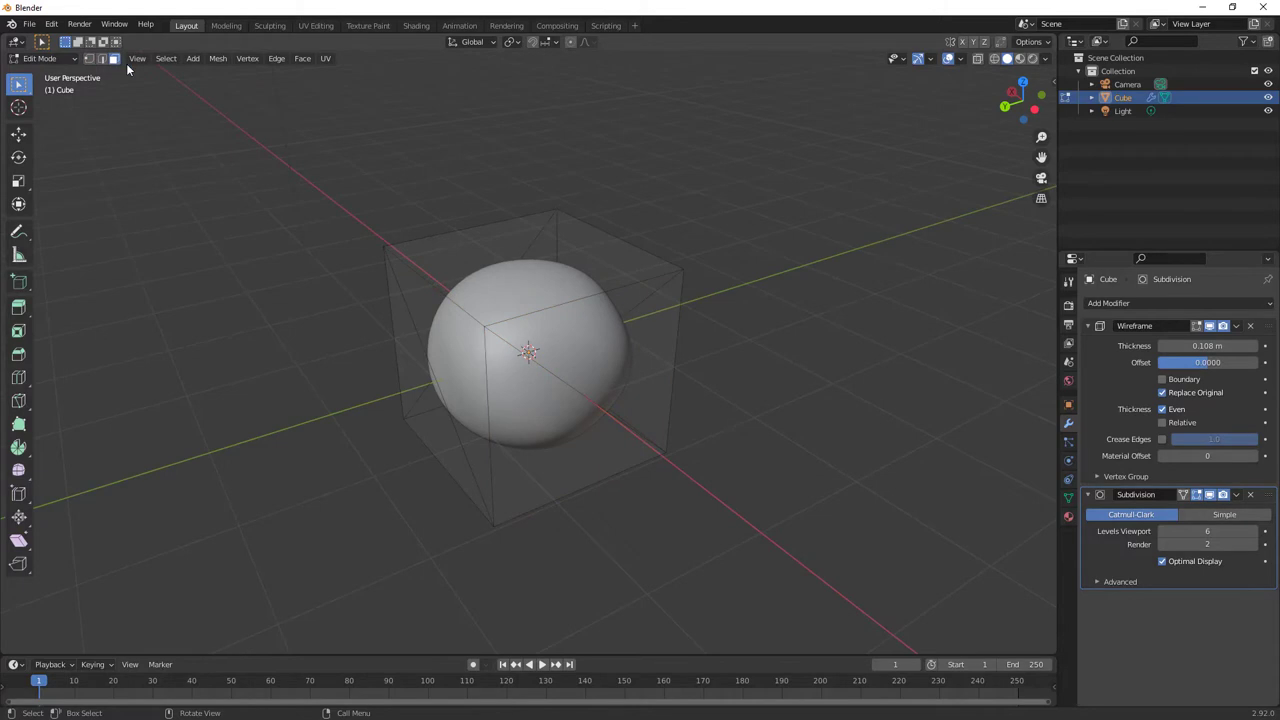
# - Raise the cube's top face about 1.3 m along the Z axis and return to Object Mode to view the taller lattice
pyautogui.click(516, 258)
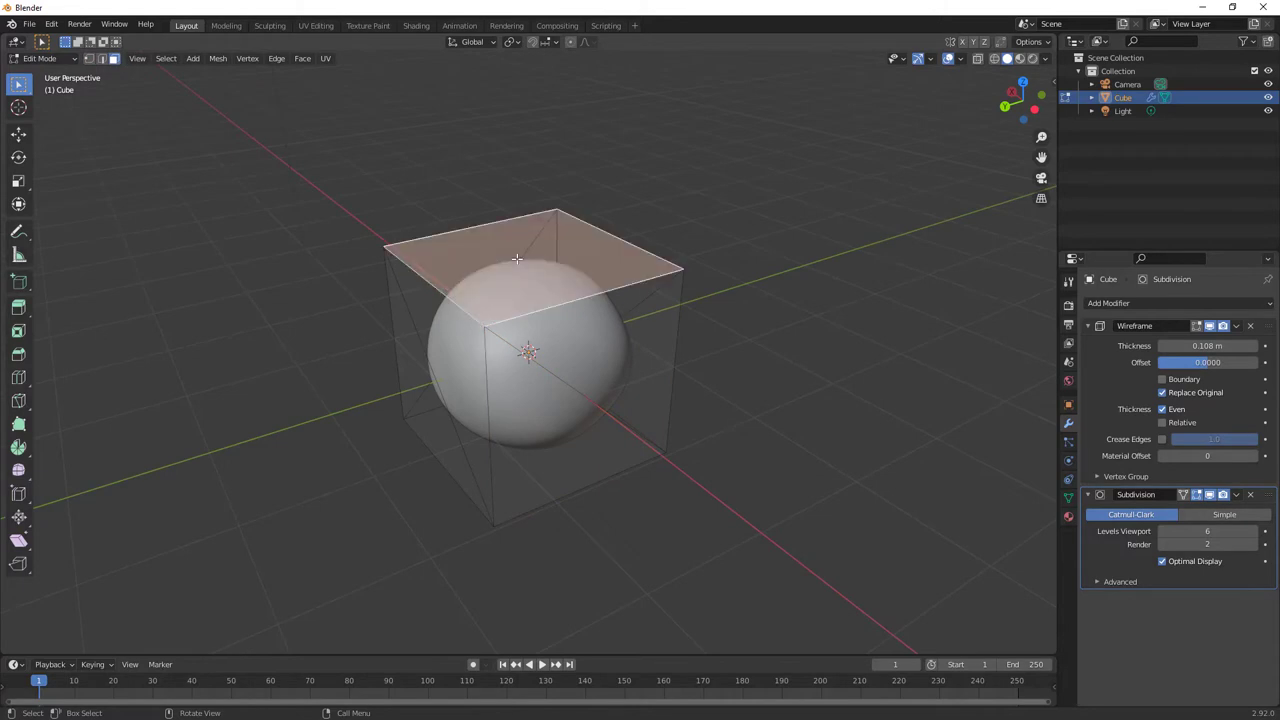
pyautogui.press('g')
pyautogui.press('z')
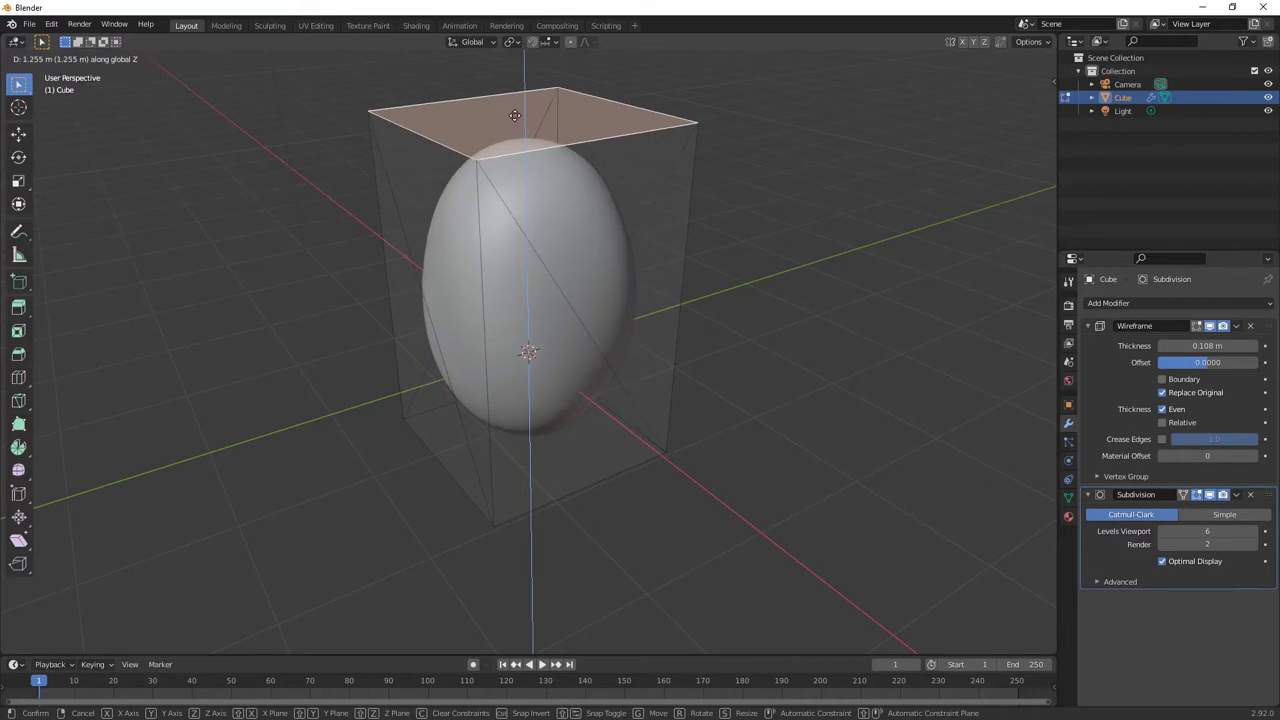
pyautogui.click(513, 104)
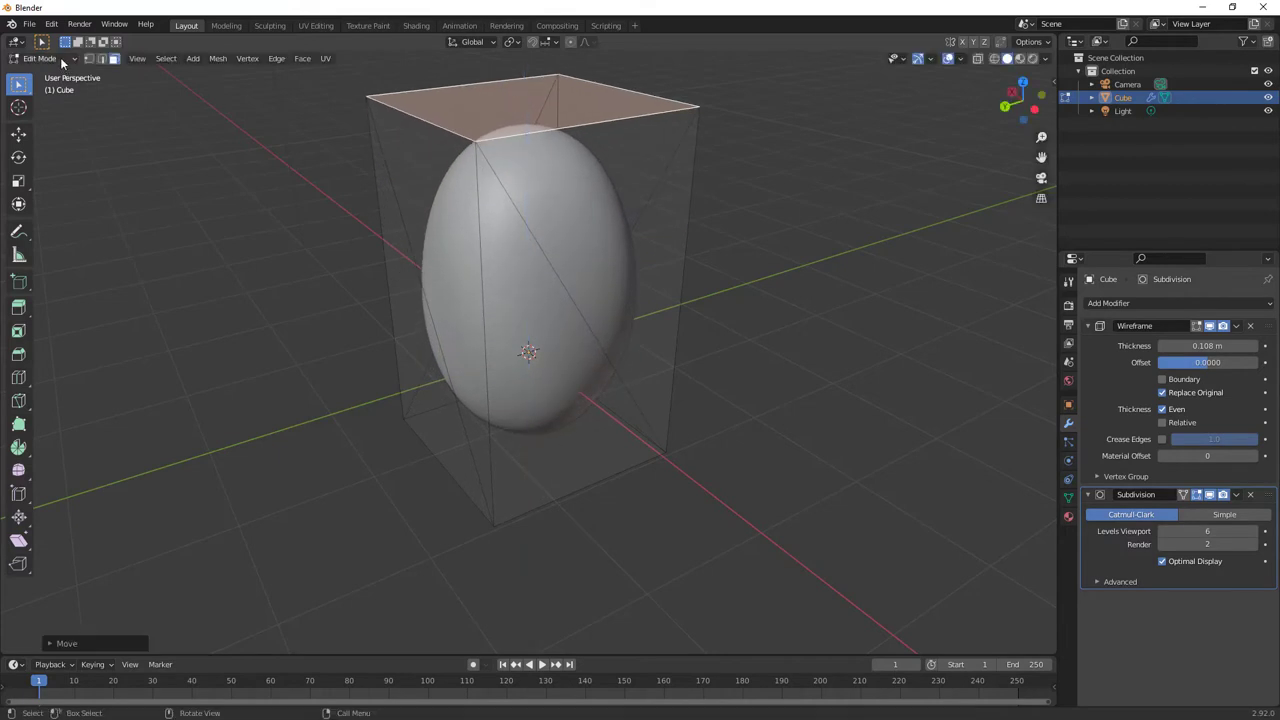
pyautogui.click(62, 61)
pyautogui.click(47, 74)
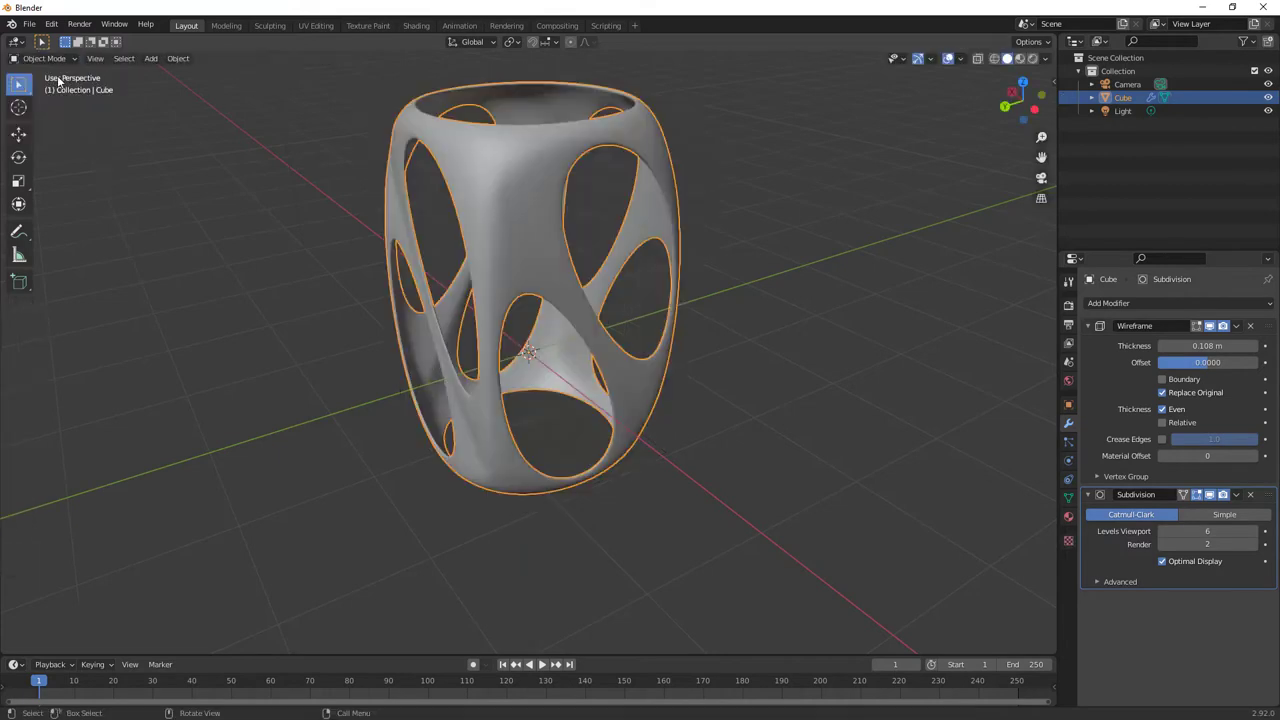
pyautogui.moveTo(264, 384); pyautogui.dragTo(480, 425, button='middle')
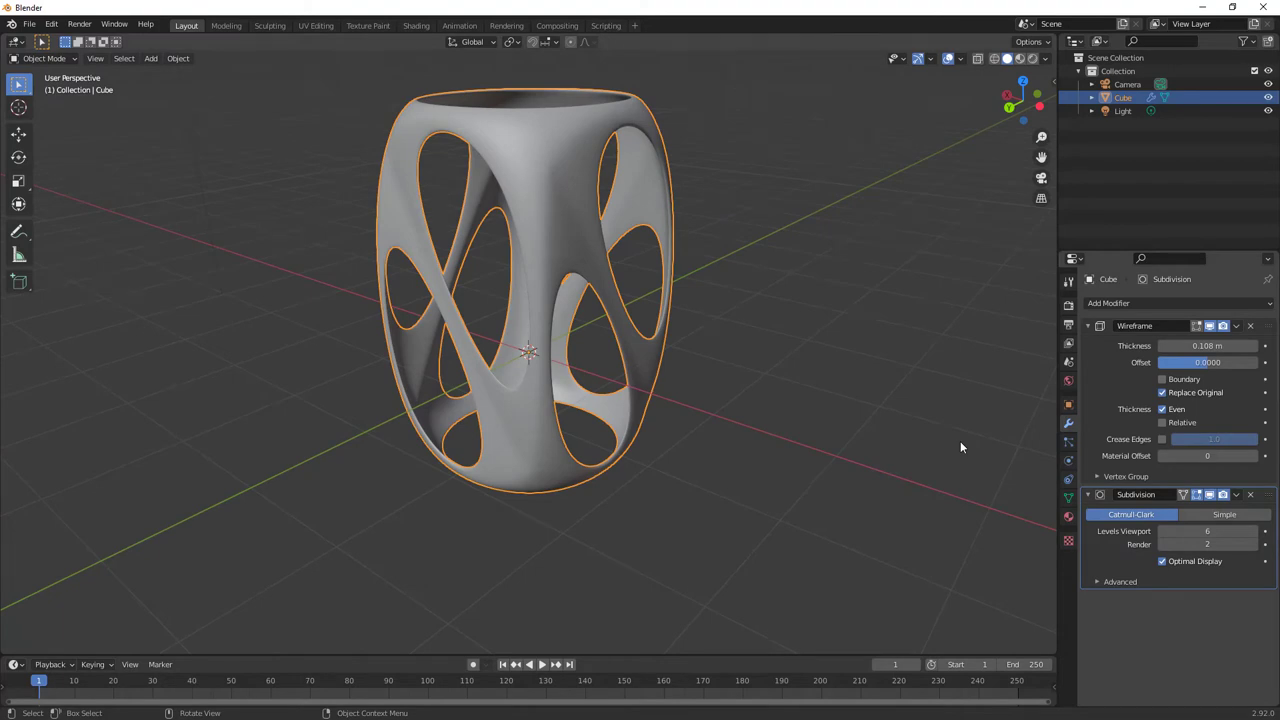
pyautogui.scroll(-2, 784, 466)
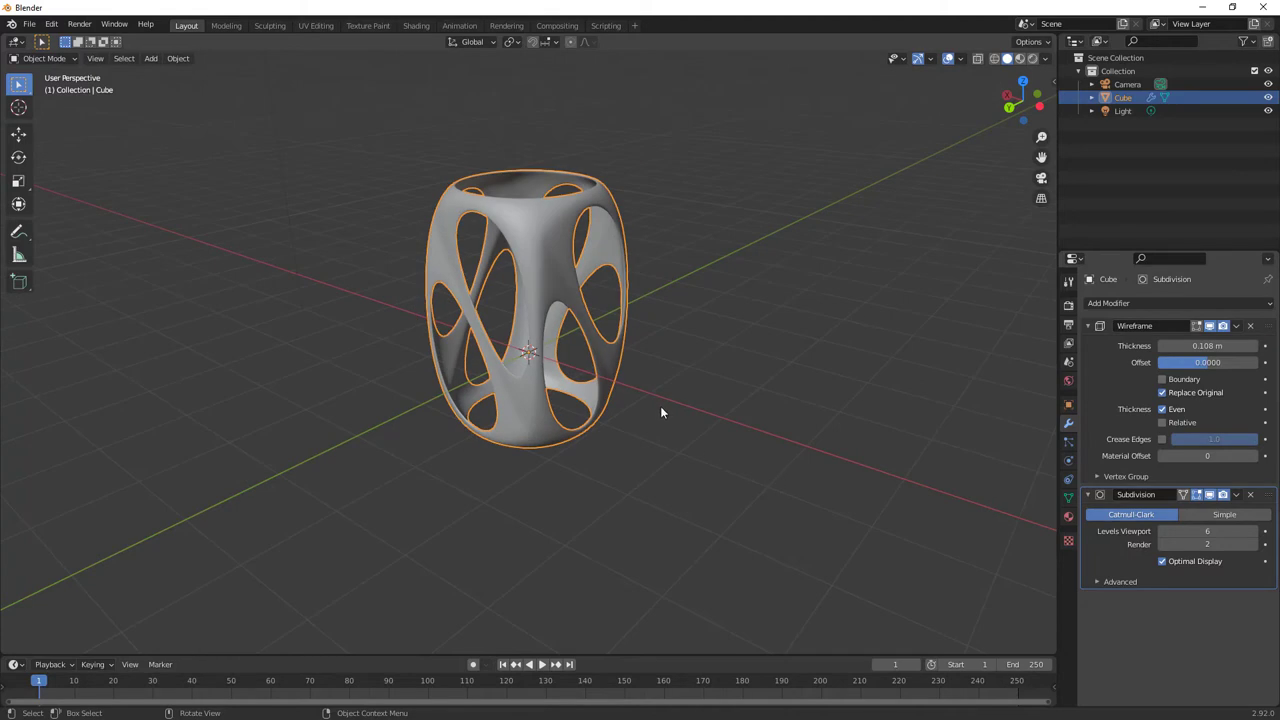
# - In Edit Mode with edge selection, subdivide the +Y side face's two vertical edges and its diagonal together
pyautogui.click(55, 58)
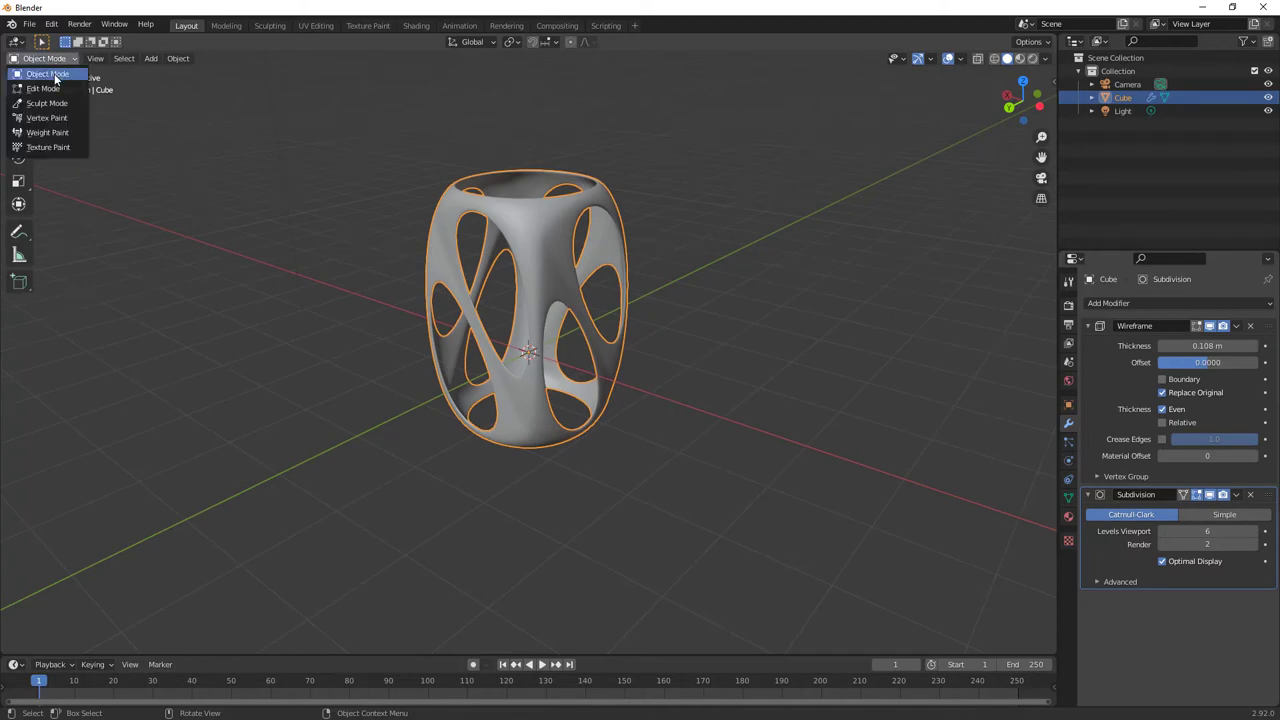
pyautogui.click(51, 88)
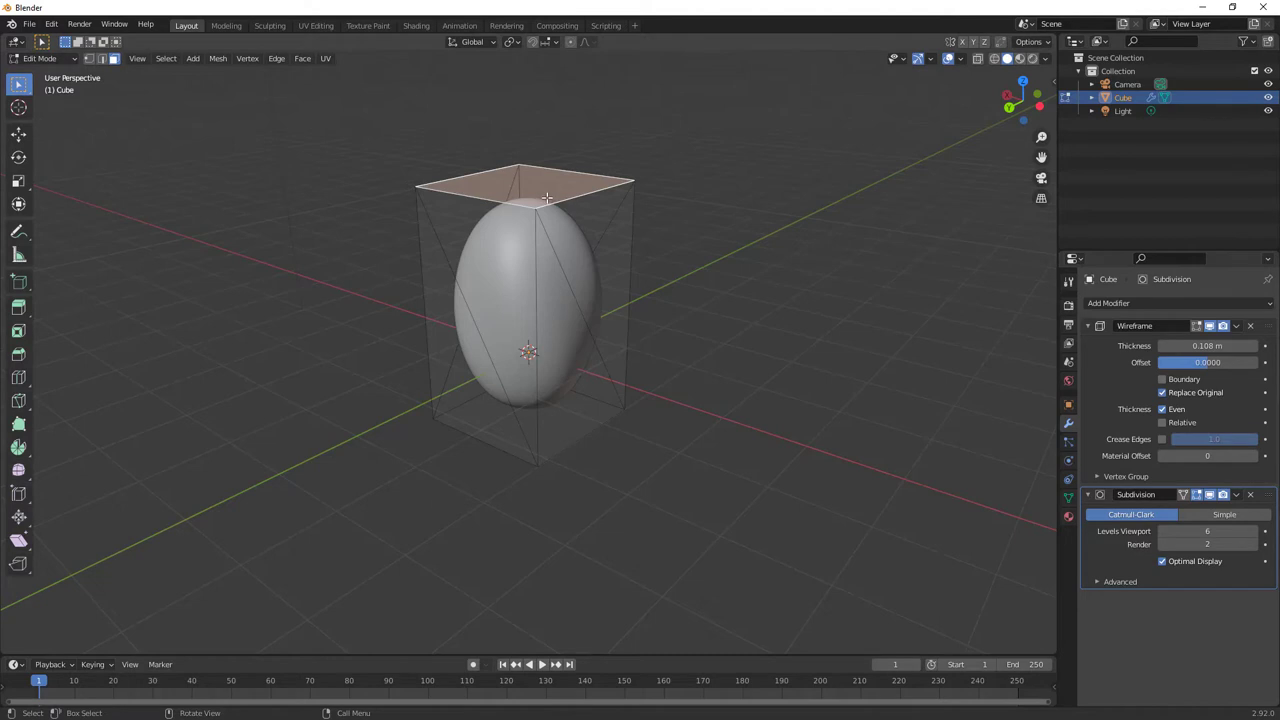
pyautogui.click(101, 61)
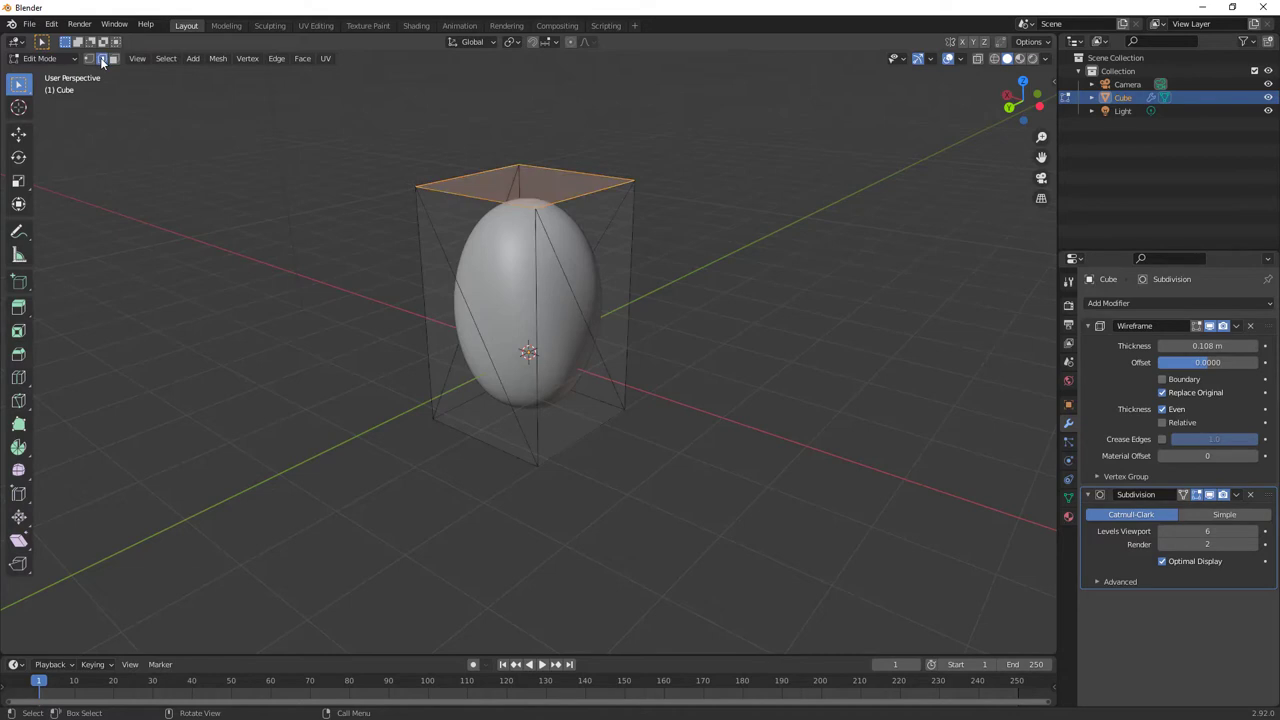
pyautogui.click(535, 286)
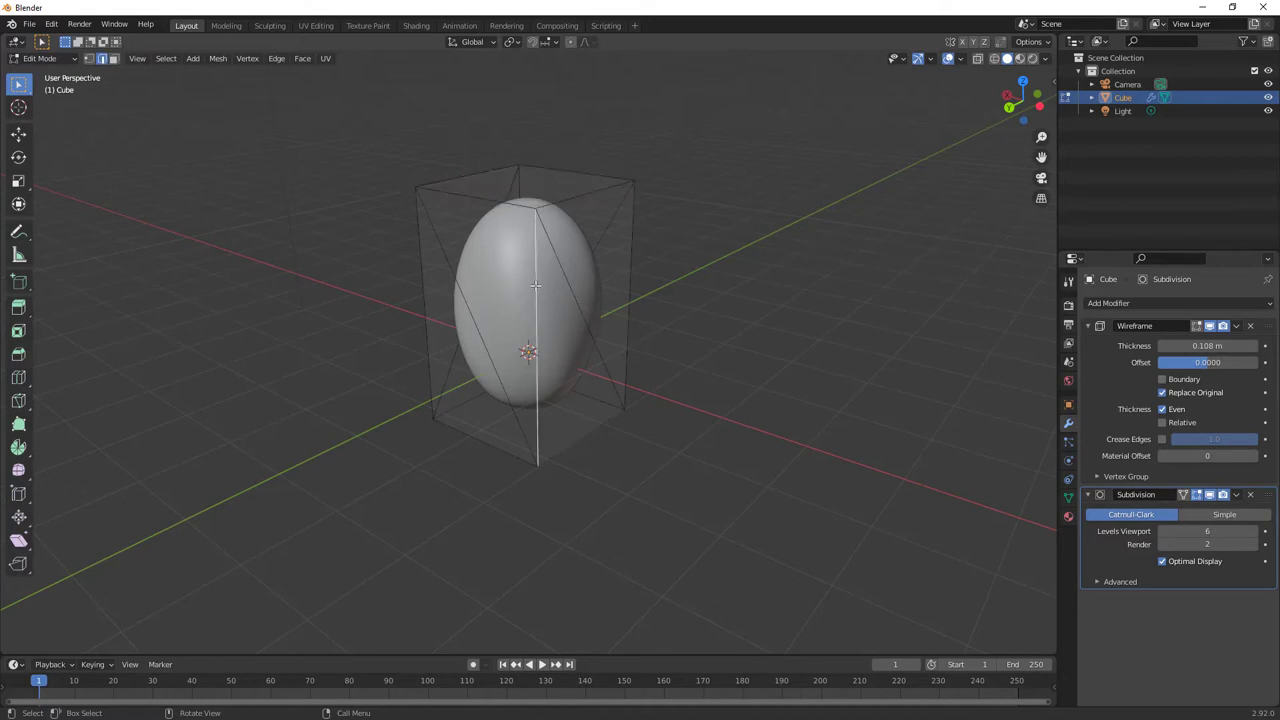
pyautogui.keyDown('shift'); pyautogui.click(461, 291); pyautogui.keyUp('shift')
pyautogui.keyDown('shift'); pyautogui.click(424, 292); pyautogui.keyUp('shift')
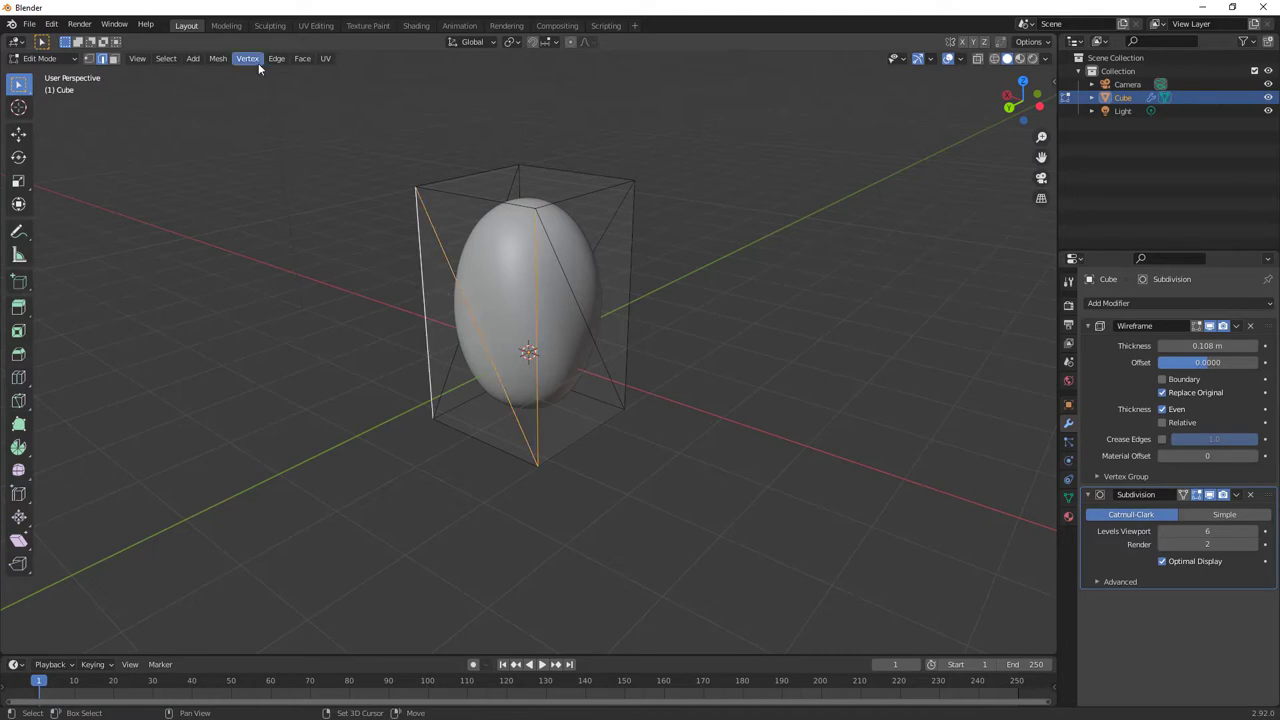
pyautogui.click(273, 58)
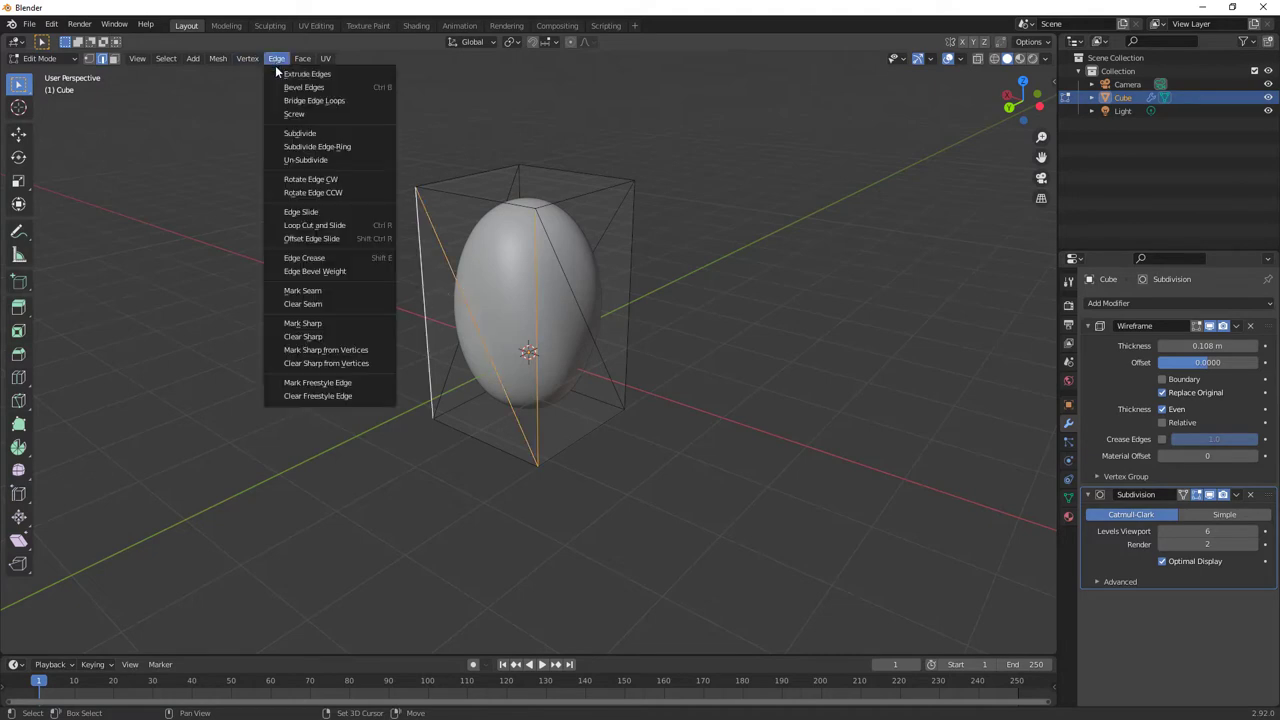
pyautogui.click(300, 134)
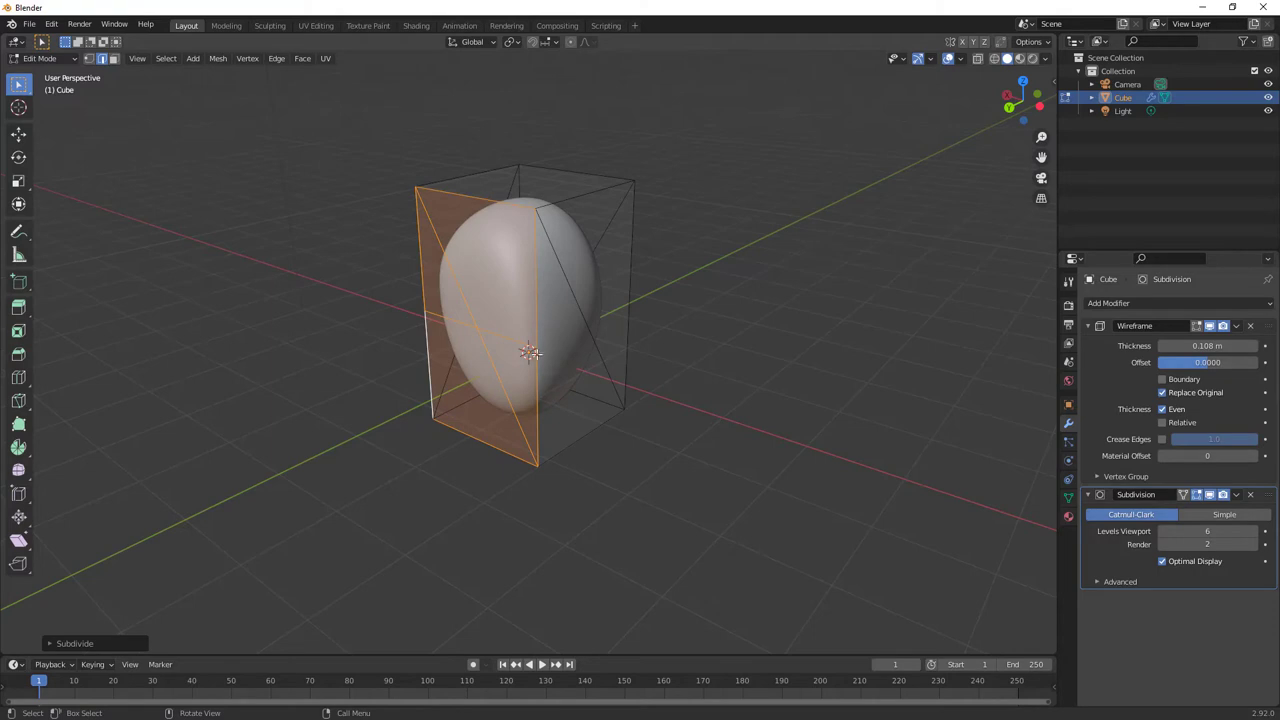
pyautogui.click(591, 462)
pyautogui.click(529, 348)
pyautogui.click(460, 322)
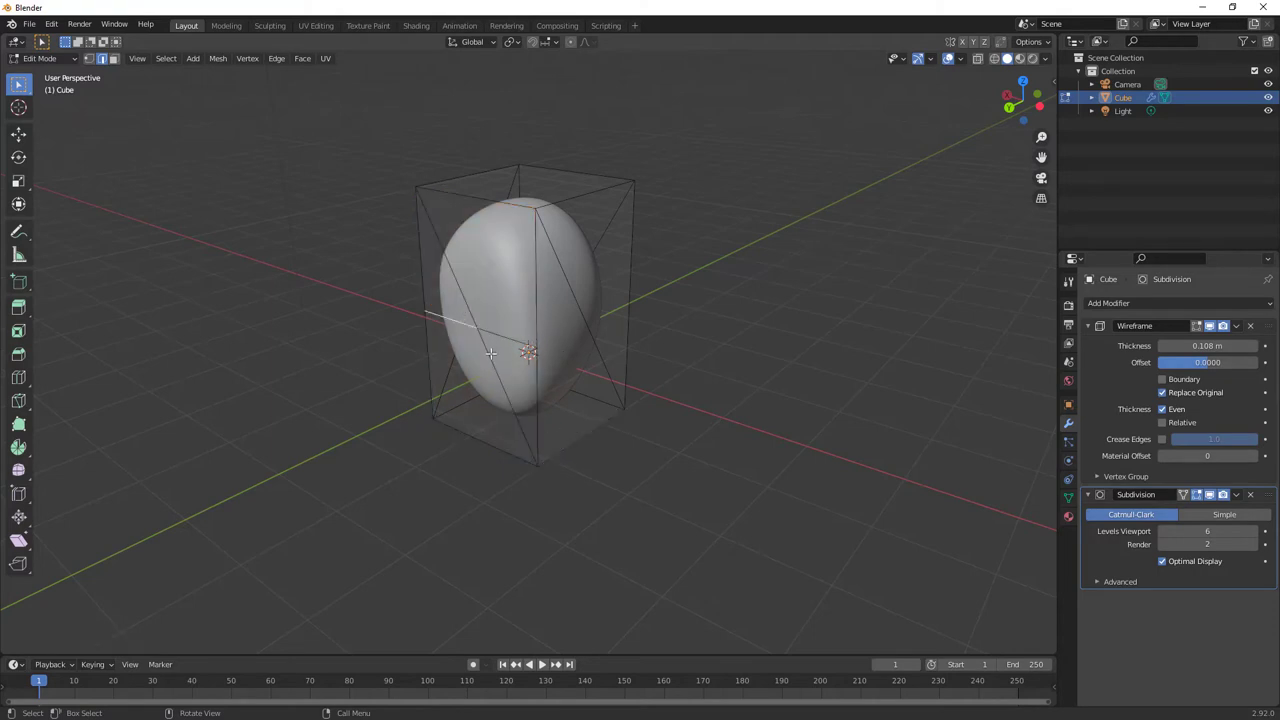
# - Return to Object Mode, deselect the lattice and examine the struts on the subdivided side from several angles
pyautogui.click(38, 58)
pyautogui.click(36, 70)
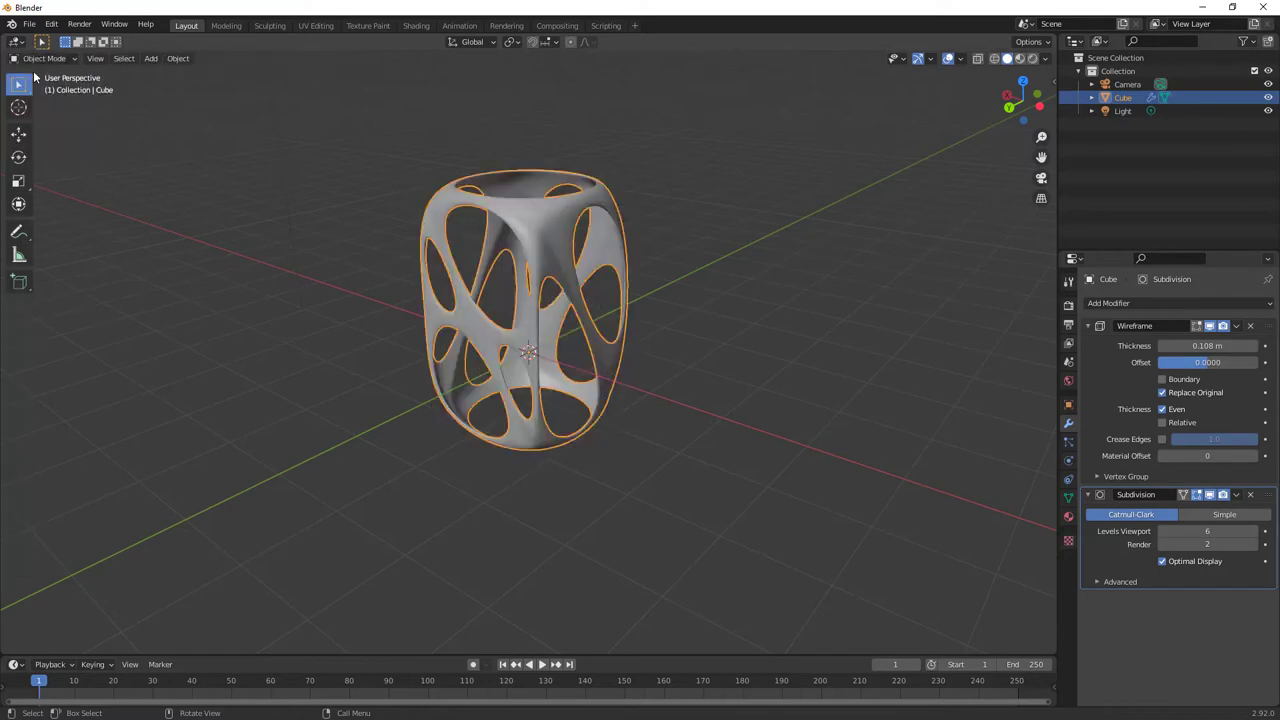
pyautogui.click(147, 239)
pyautogui.moveTo(392, 362); pyautogui.dragTo(478, 309, button='middle')
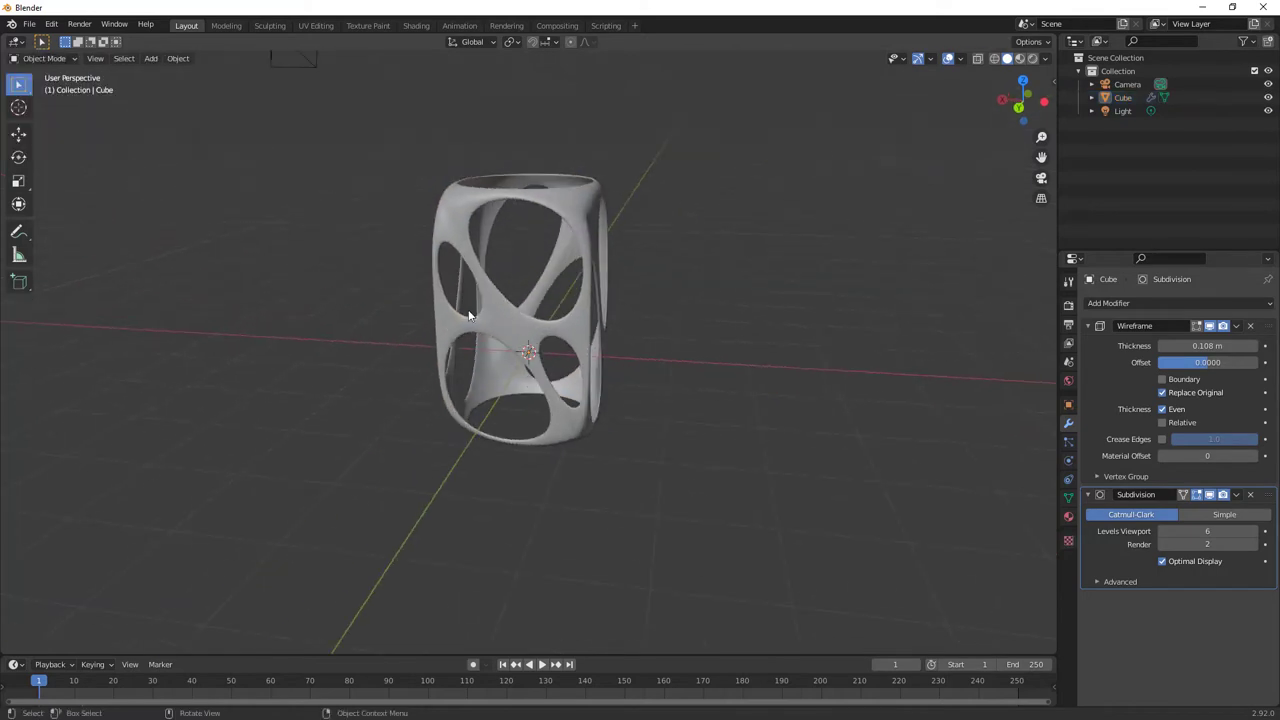
pyautogui.moveTo(555, 330); pyautogui.dragTo(266, 229, button='middle')
# - In Edit Mode, subdivide the -X side face's diagonal together with its vertical edge farthest from the +Y face
pyautogui.click(44, 58)
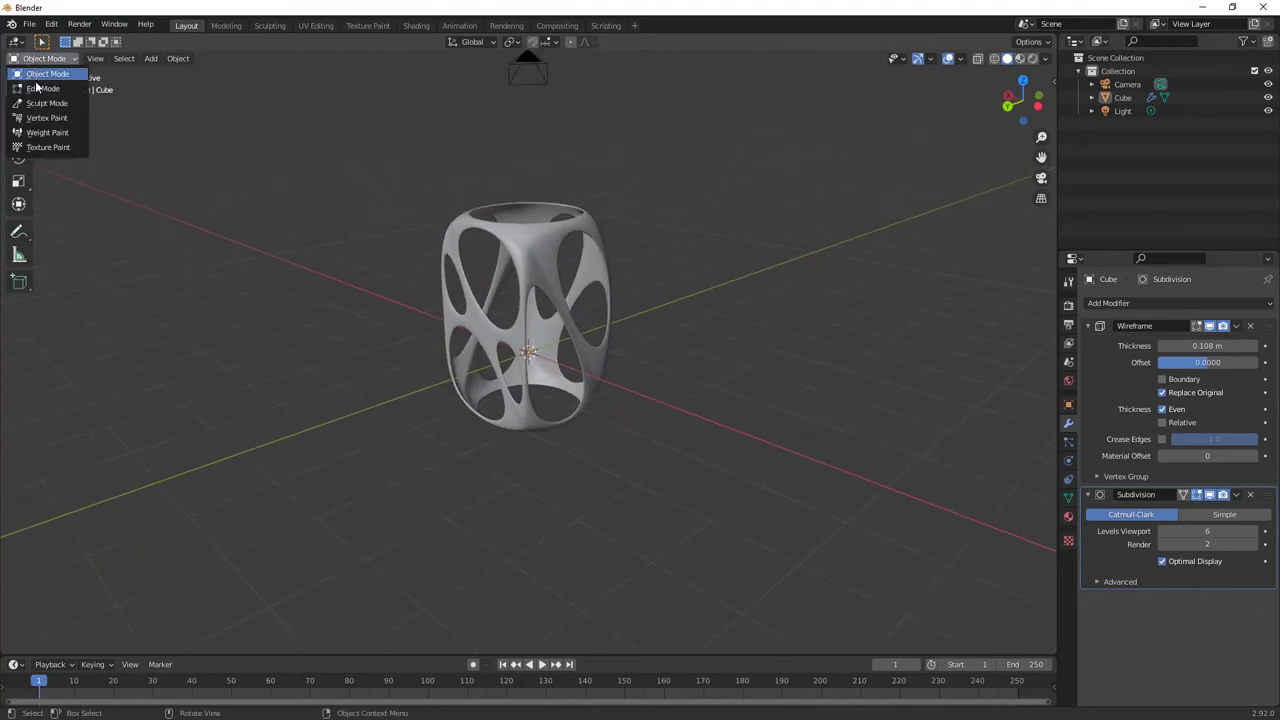
pyautogui.click(38, 86)
pyautogui.moveTo(571, 377); pyautogui.dragTo(500, 316, button='middle')
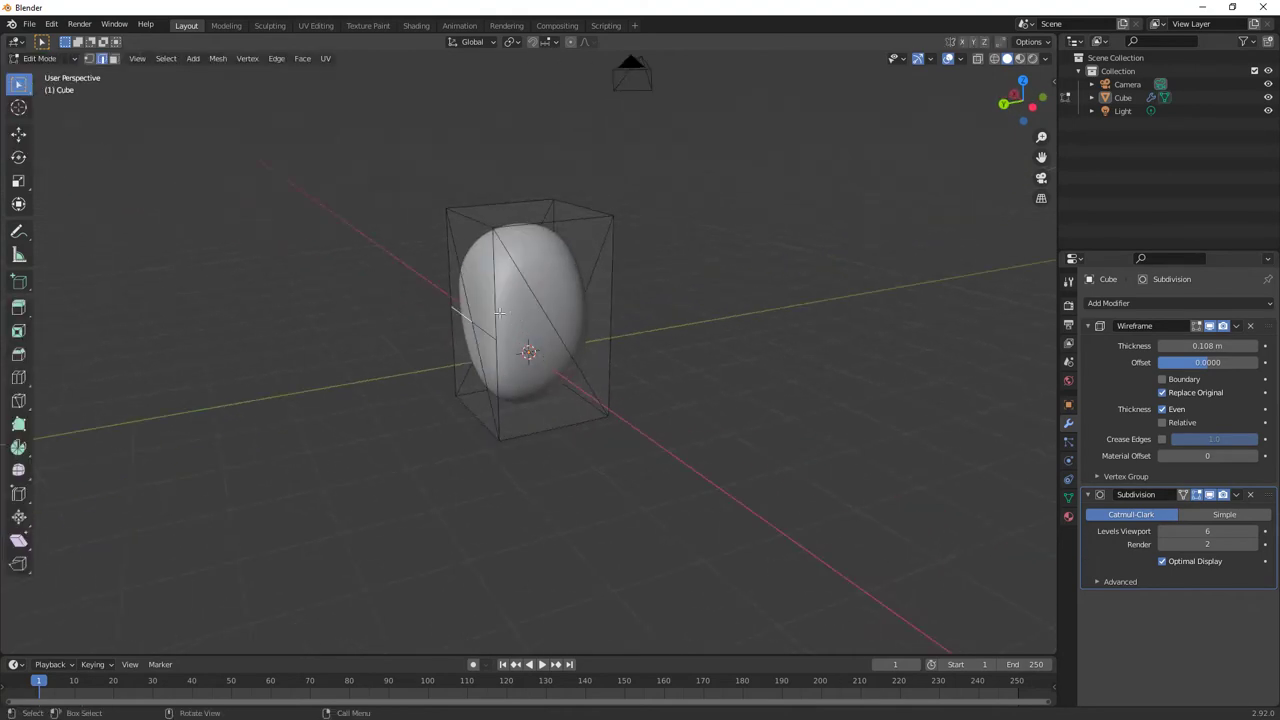
pyautogui.click(541, 311)
pyautogui.click(610, 312)
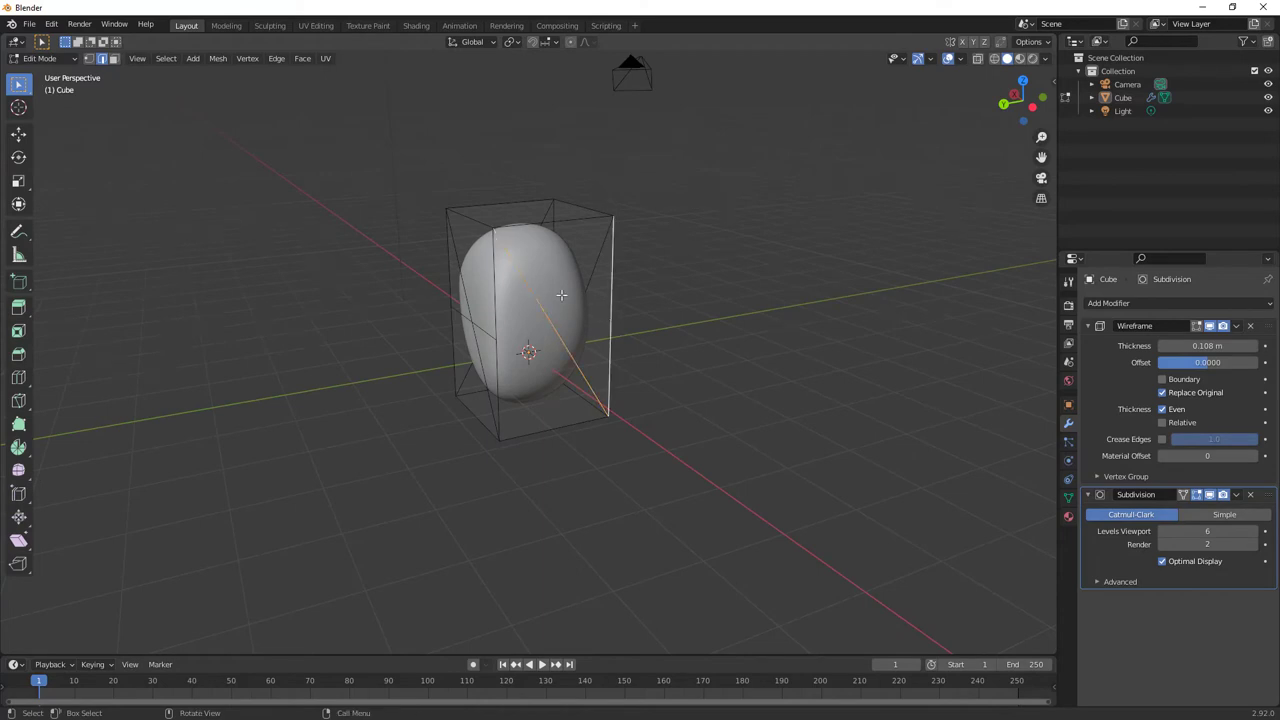
pyautogui.click(276, 58)
pyautogui.click(292, 132)
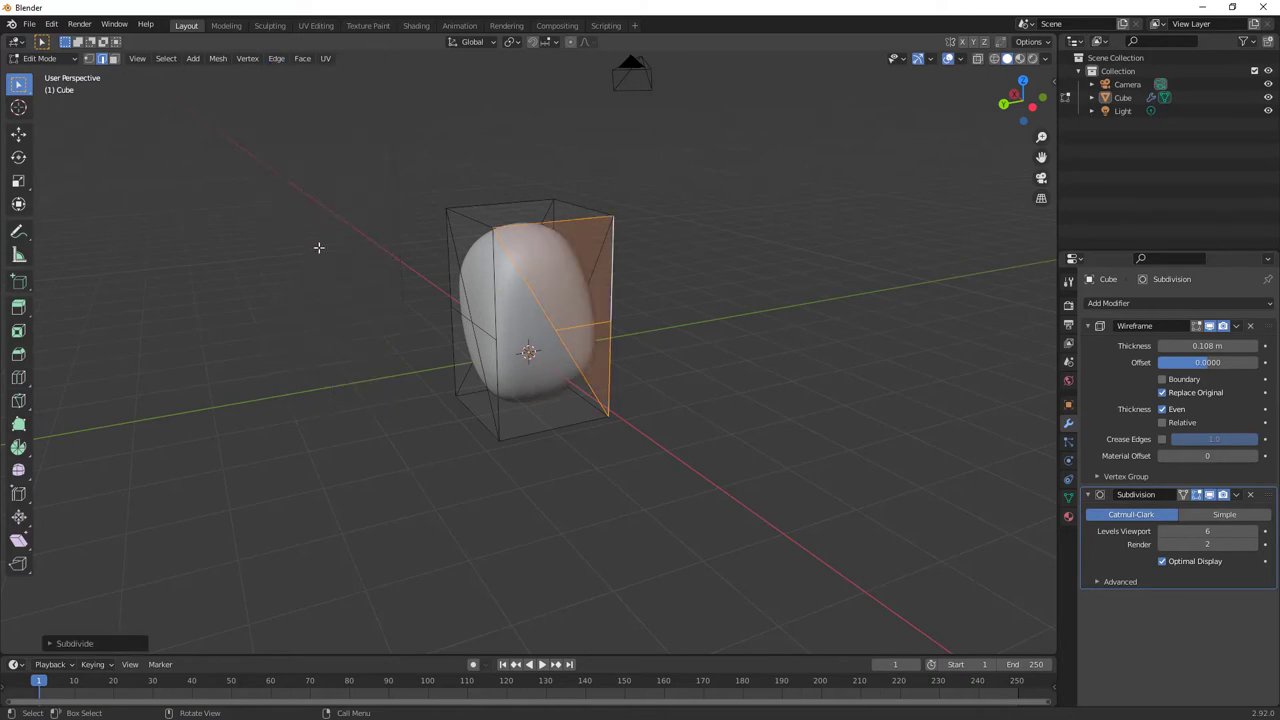
pyautogui.click(496, 332)
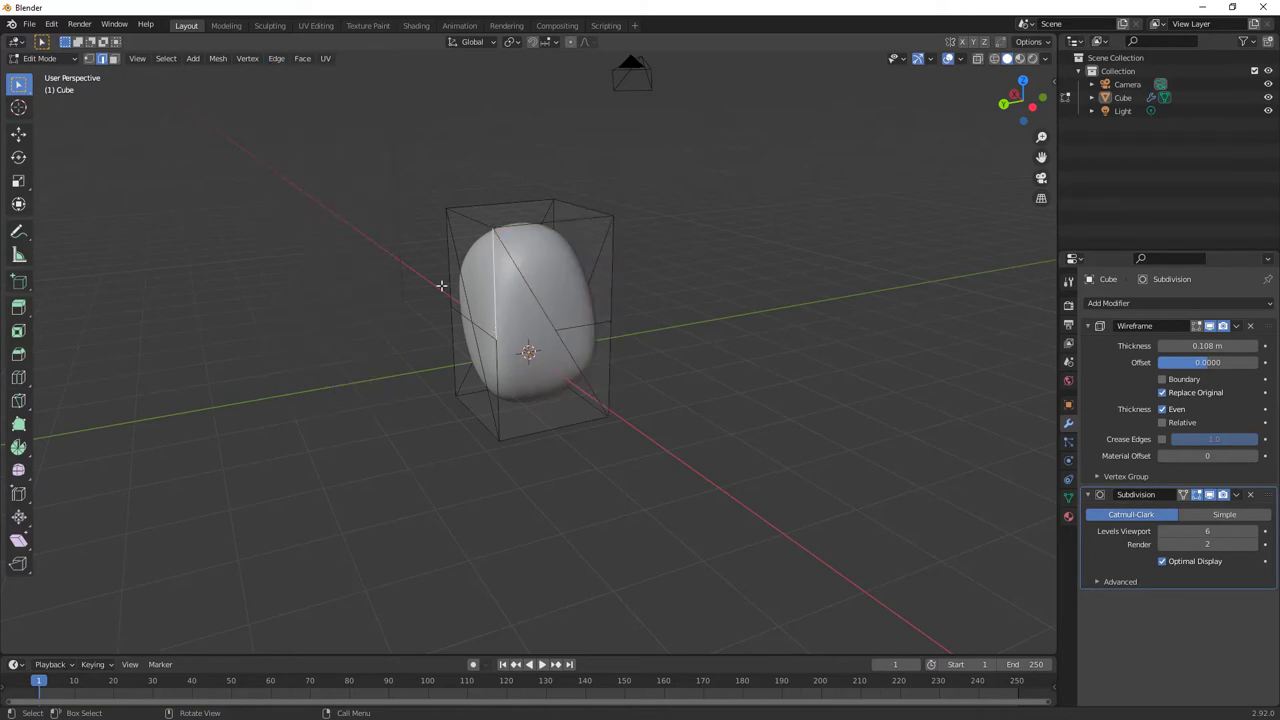
# - With vertex selection, join the -X face's diagonal midpoint to the midpoint of the vertical edge shared with the +Y face using Connect Vertex Path
pyautogui.click(89, 58)
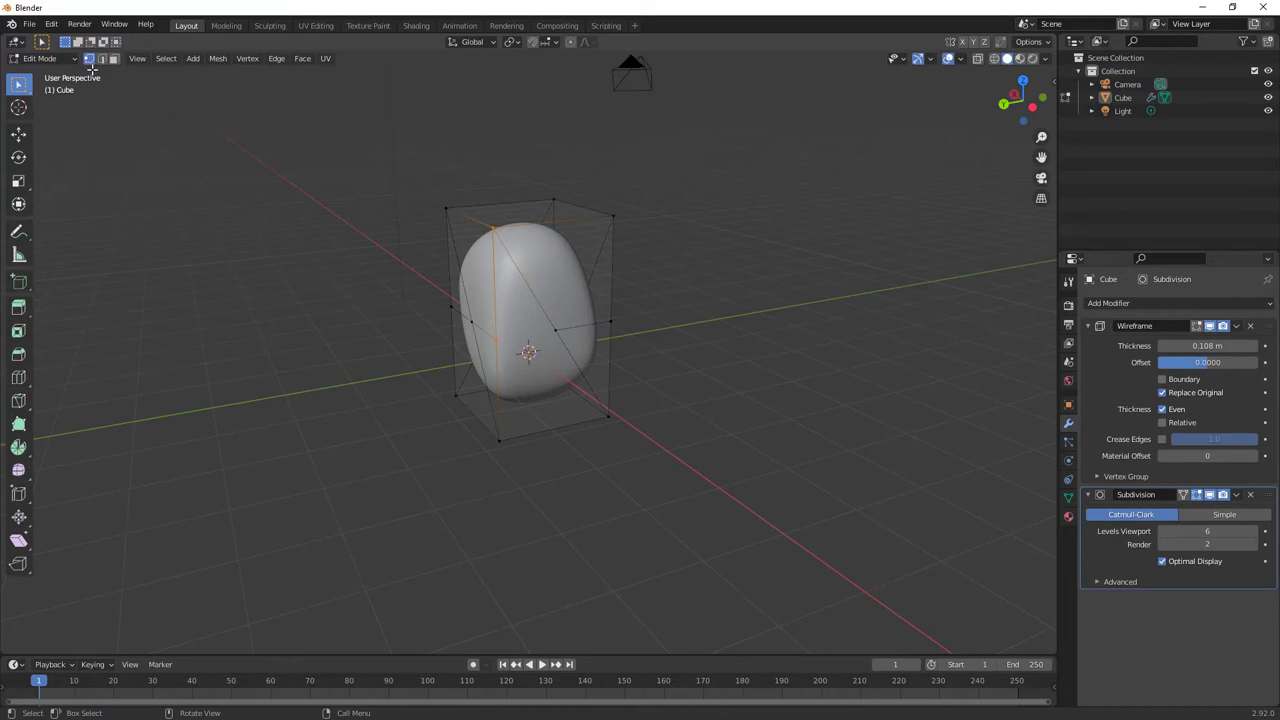
pyautogui.scroll(3, 574, 334)
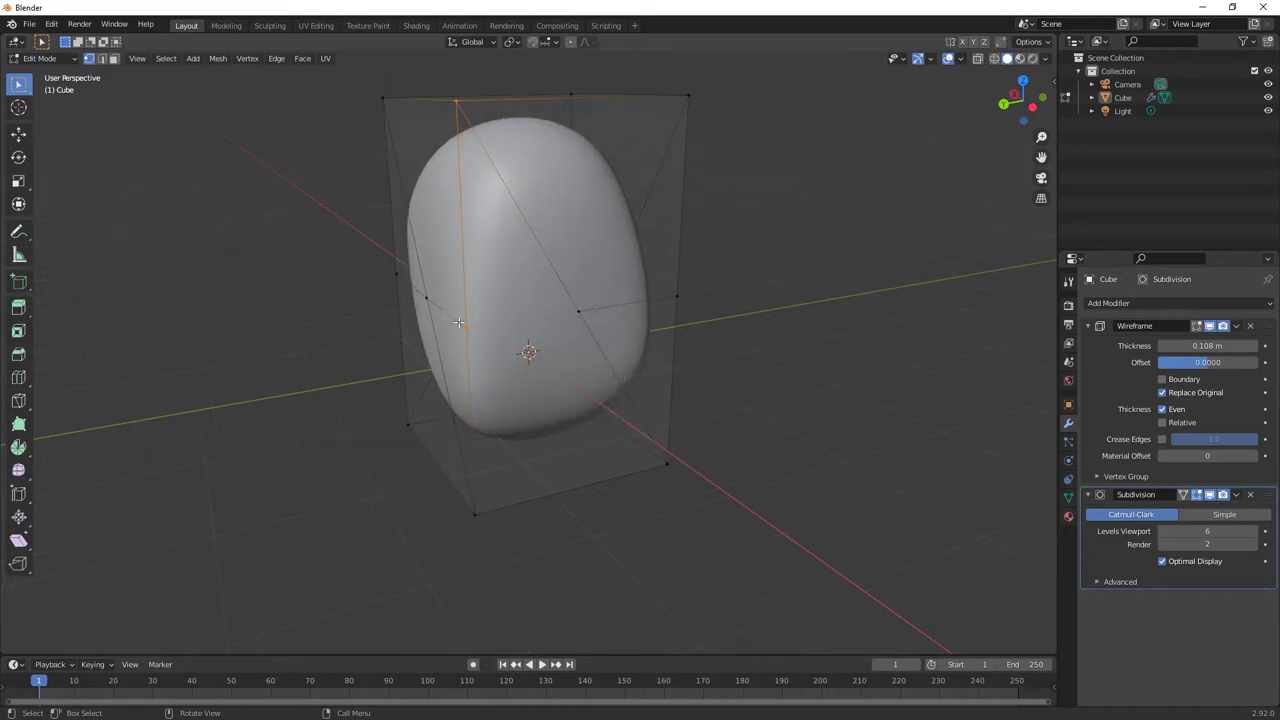
pyautogui.click(578, 311)
pyautogui.keyDown('shift'); pyautogui.click(467, 328); pyautogui.keyUp('shift')
pyautogui.click(247, 58)
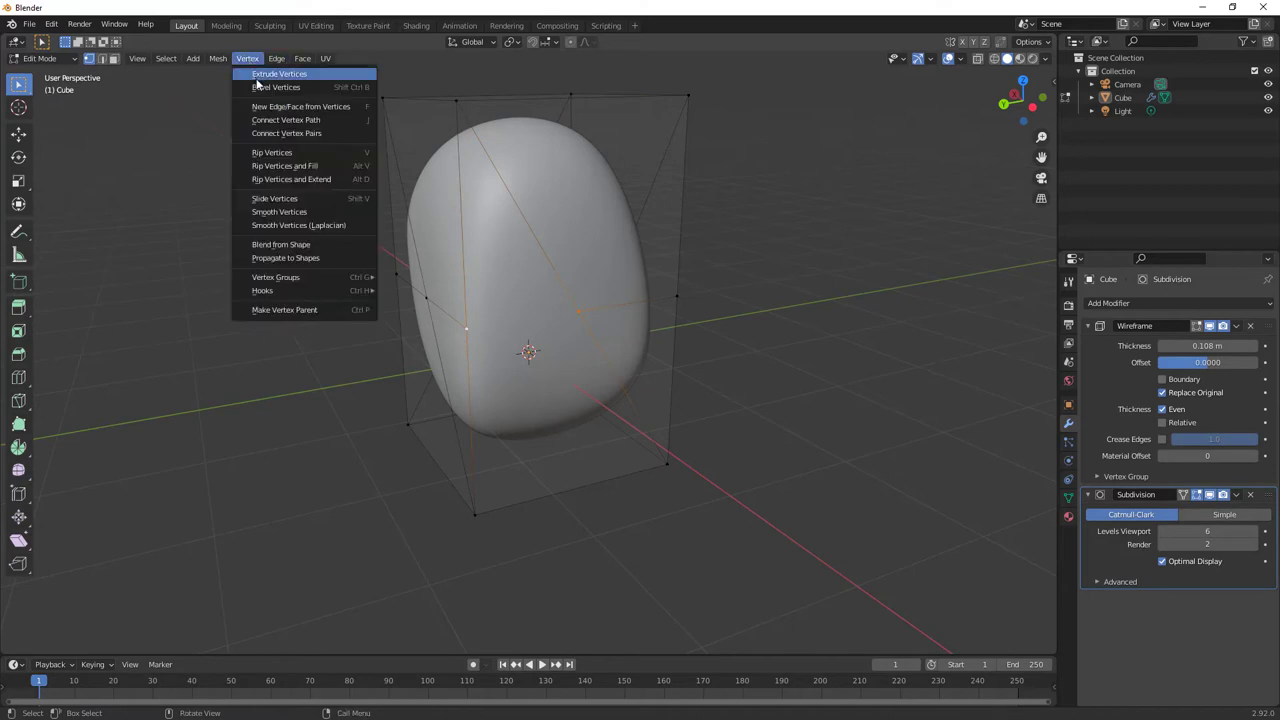
pyautogui.click(272, 120)
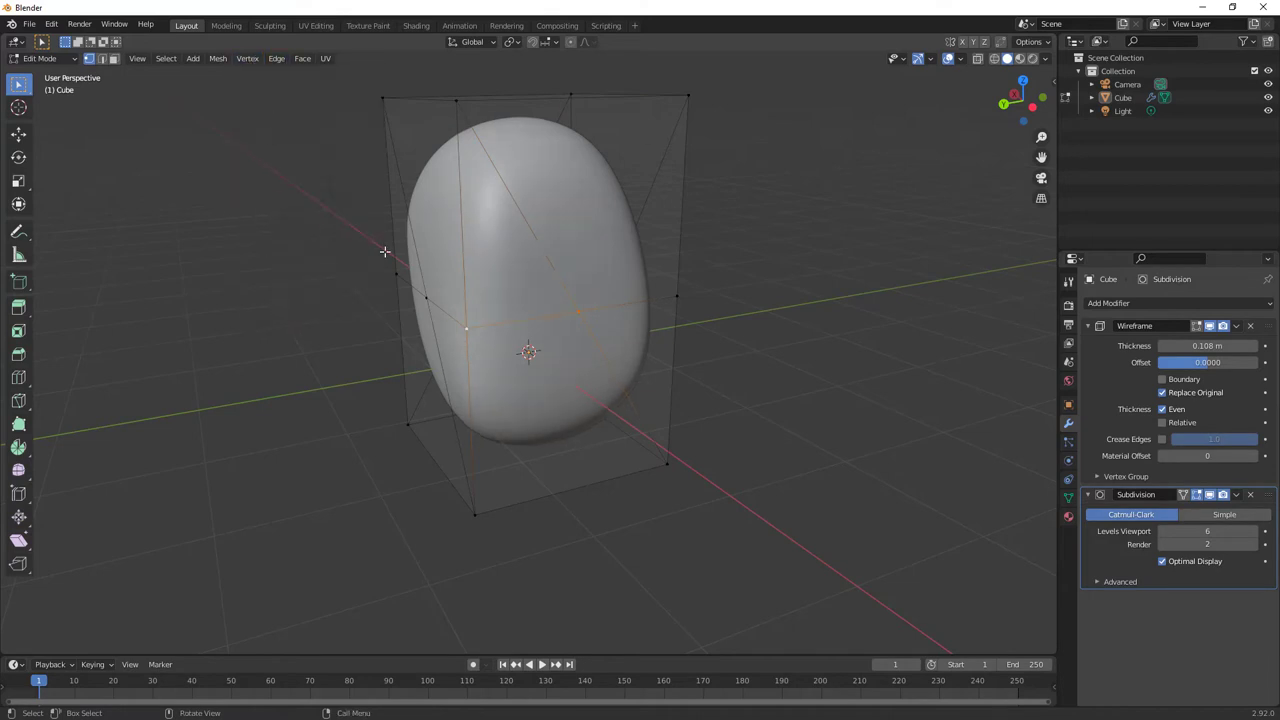
# - Switch back to Object Mode and examine the whole lattice, including its new cross strut, from different sides
pyautogui.click(42, 60)
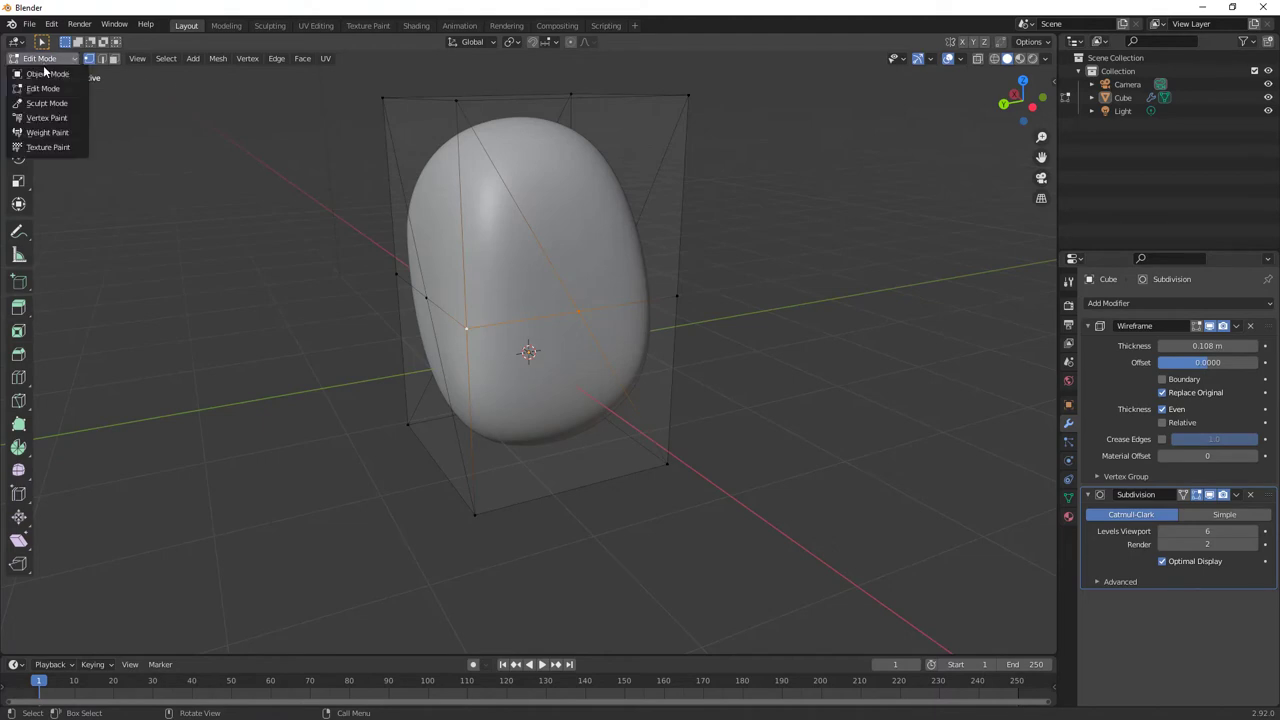
pyautogui.click(46, 74)
pyautogui.scroll(-5, 519, 283)
pyautogui.moveTo(525, 297); pyautogui.dragTo(517, 344, button='middle')
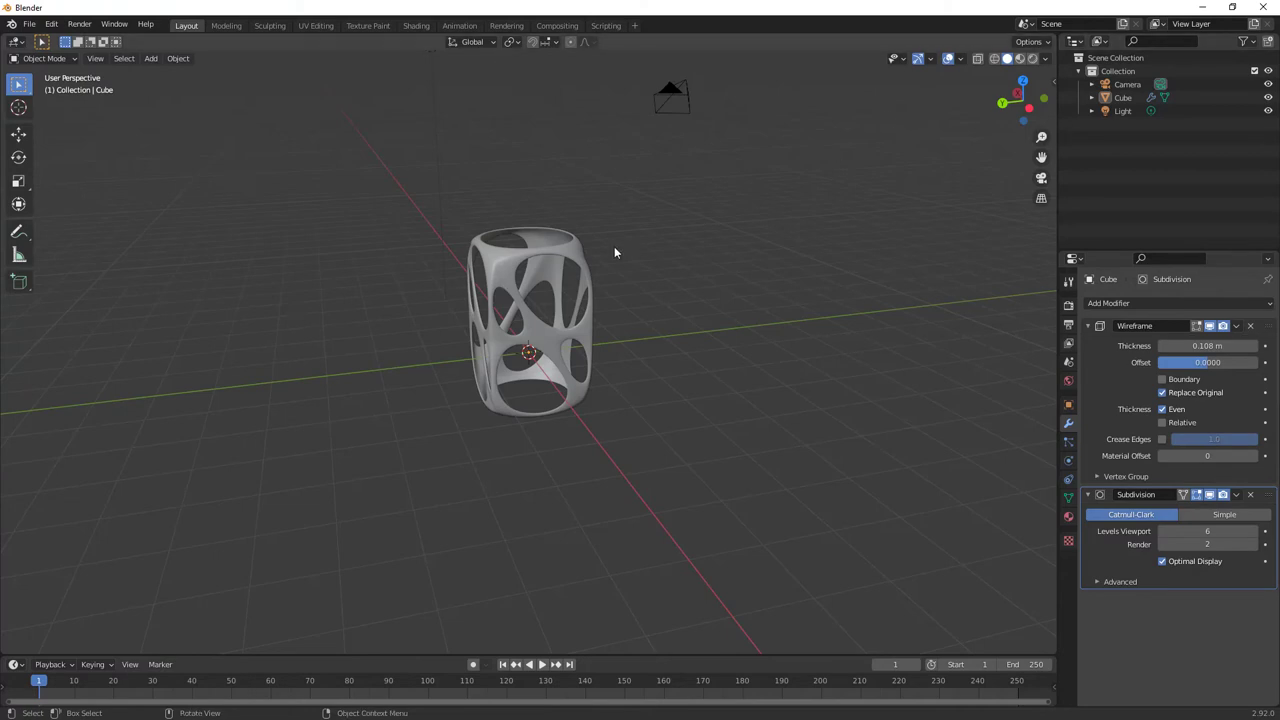
pyautogui.click(574, 258)
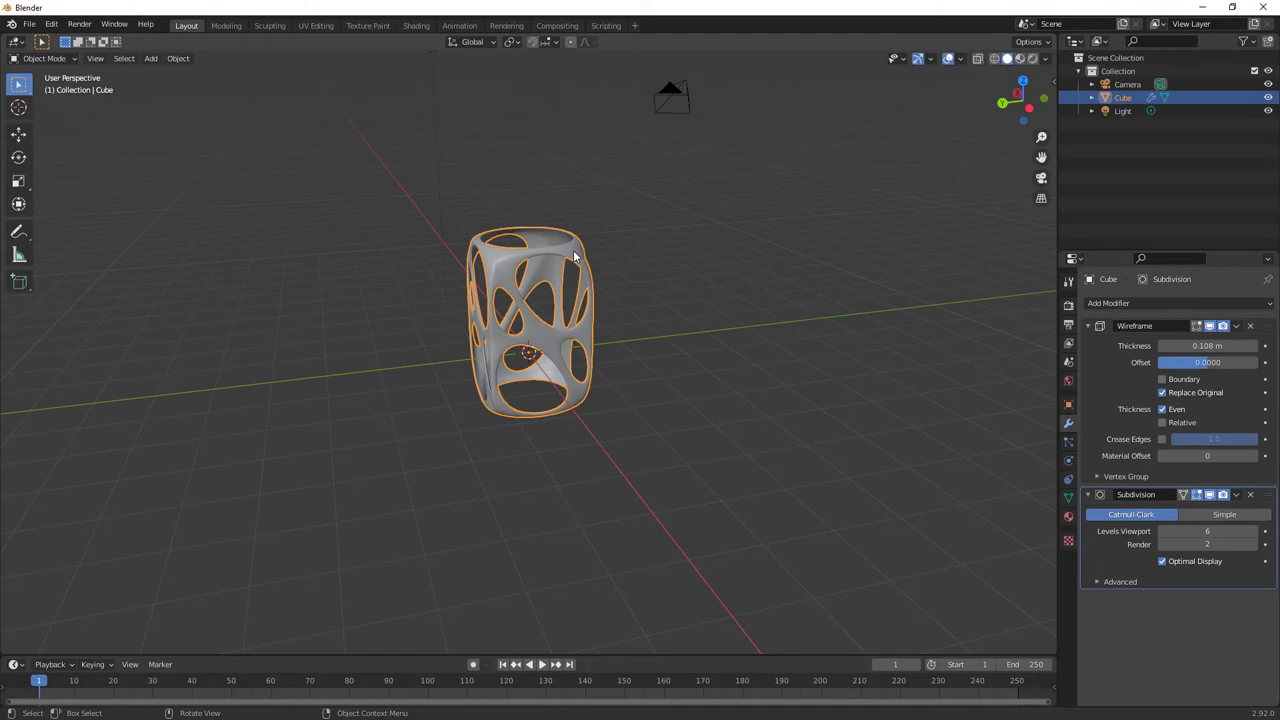
pyautogui.moveTo(539, 361); pyautogui.dragTo(660, 410, button='middle')
pyautogui.click(692, 435)
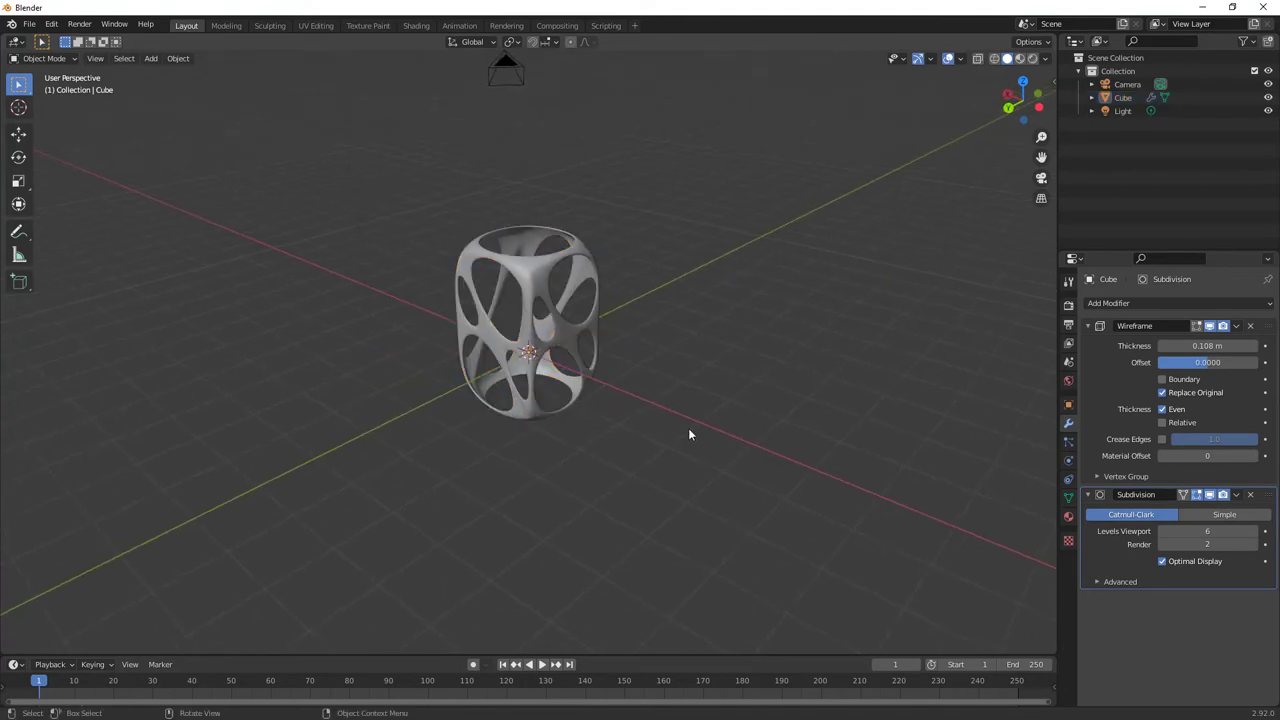